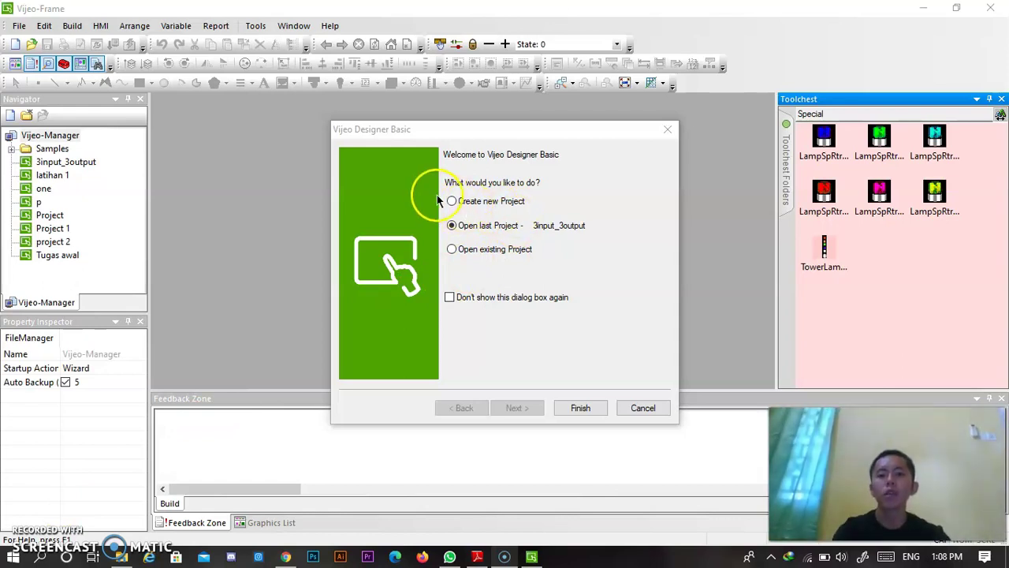
Create a new single-target project named 11INPUT_5OUTPUT
left_click(451, 201)
left_click(512, 407)
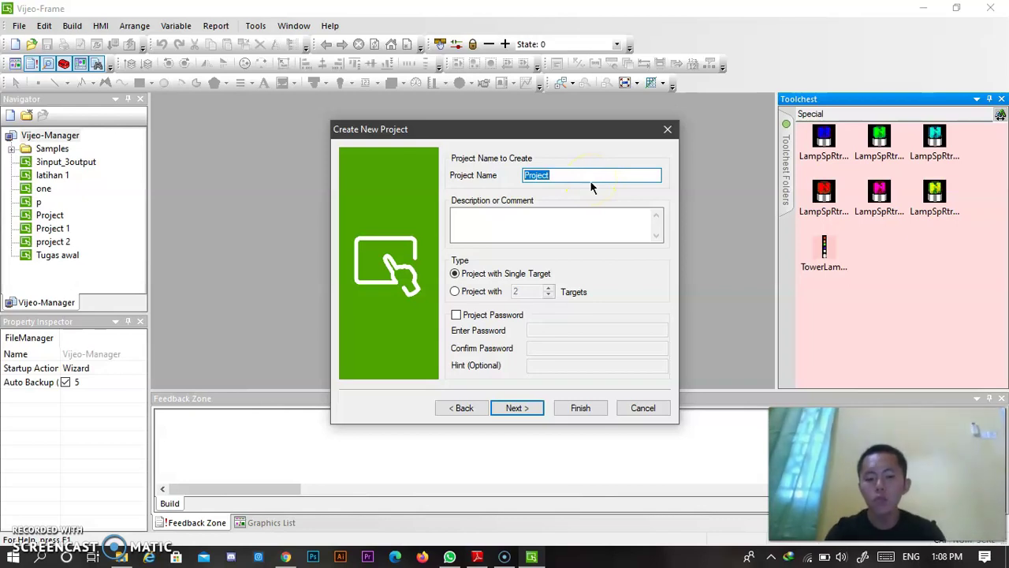
type("11INPUT")
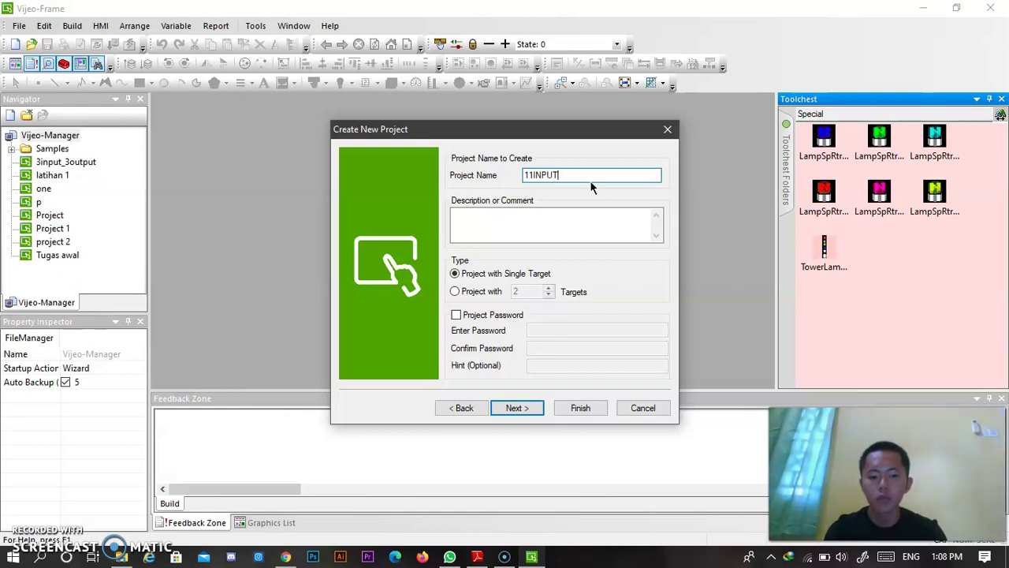
type("_")
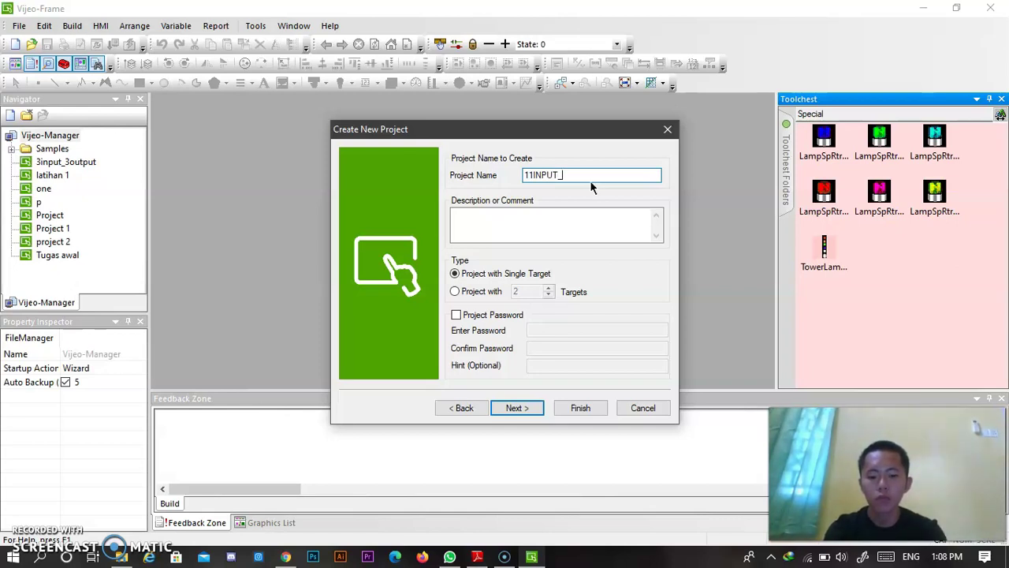
type("5OUTPUT")
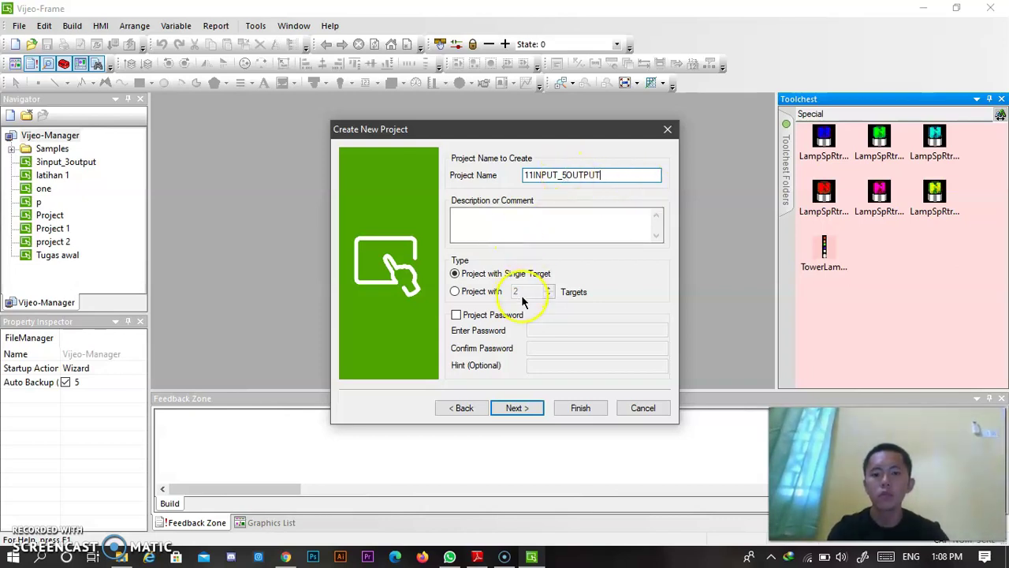
left_click(514, 408)
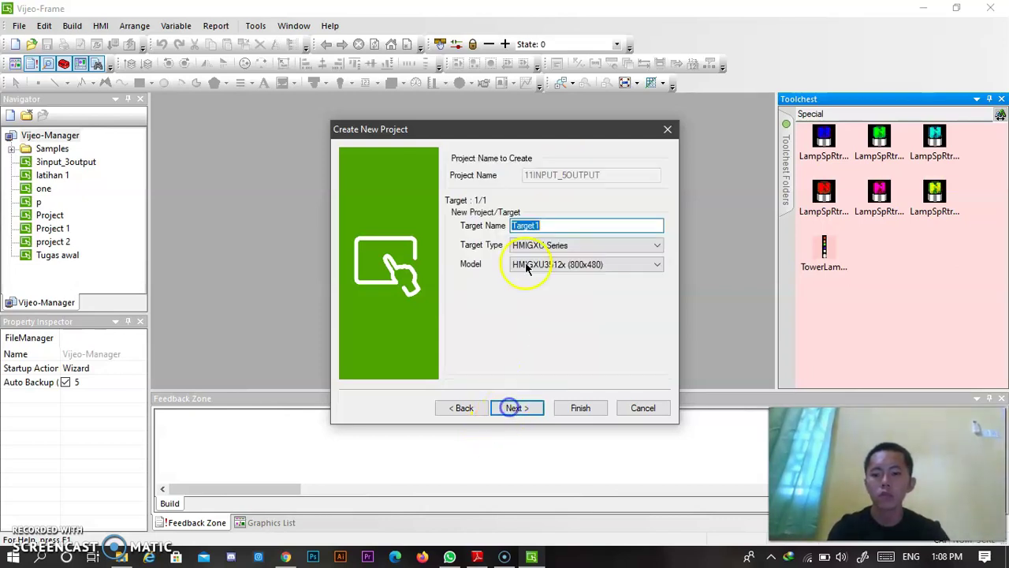
Name the project's target Target2, keeping the HMIGXU Series type and the HMIGXU3512x (800x480) model
left_click(579, 227)
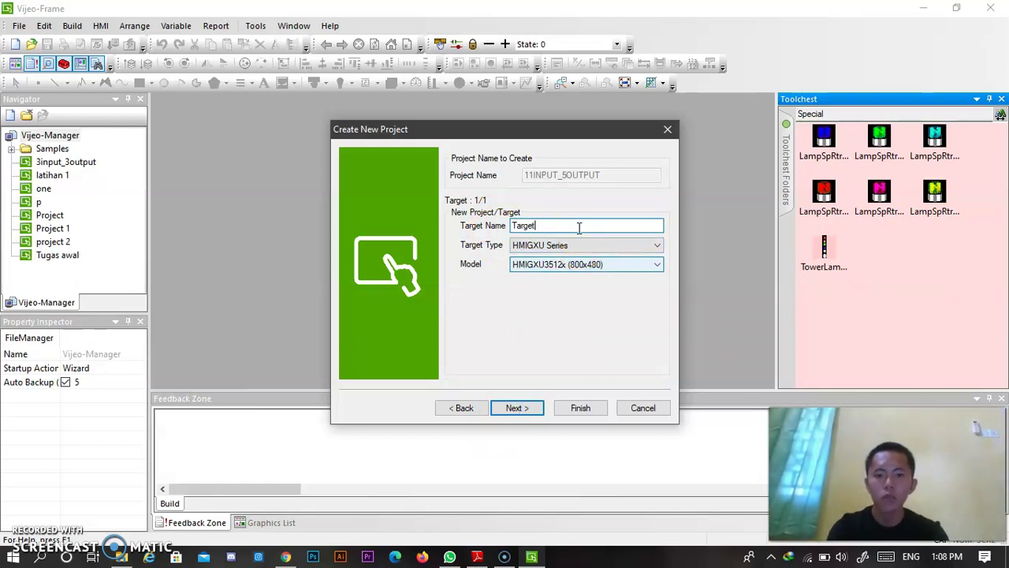
type("2")
left_click(525, 409)
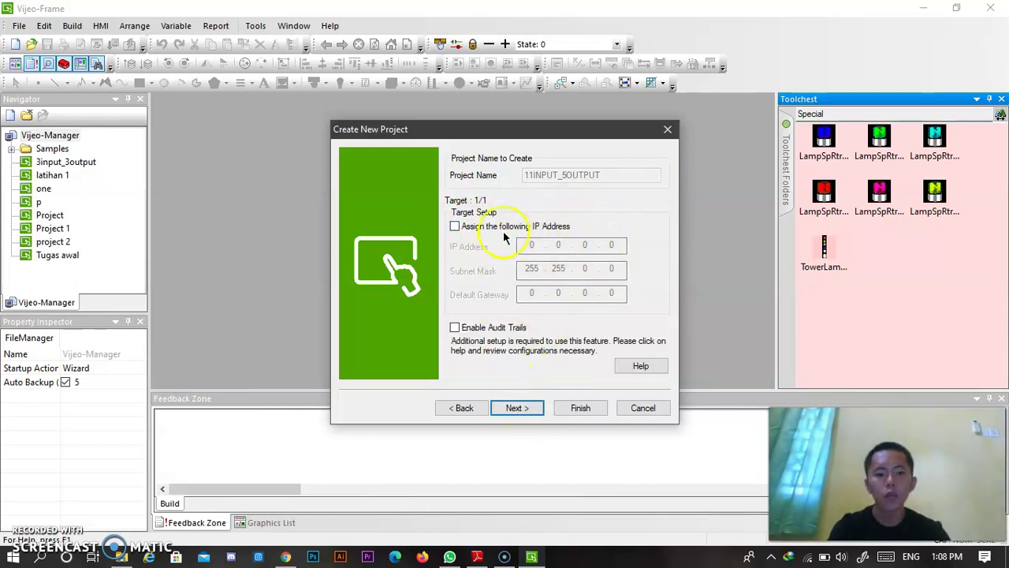
Add Modbus TCP/IP with Modbus Equipment to the new project's equipment list
left_click(516, 409)
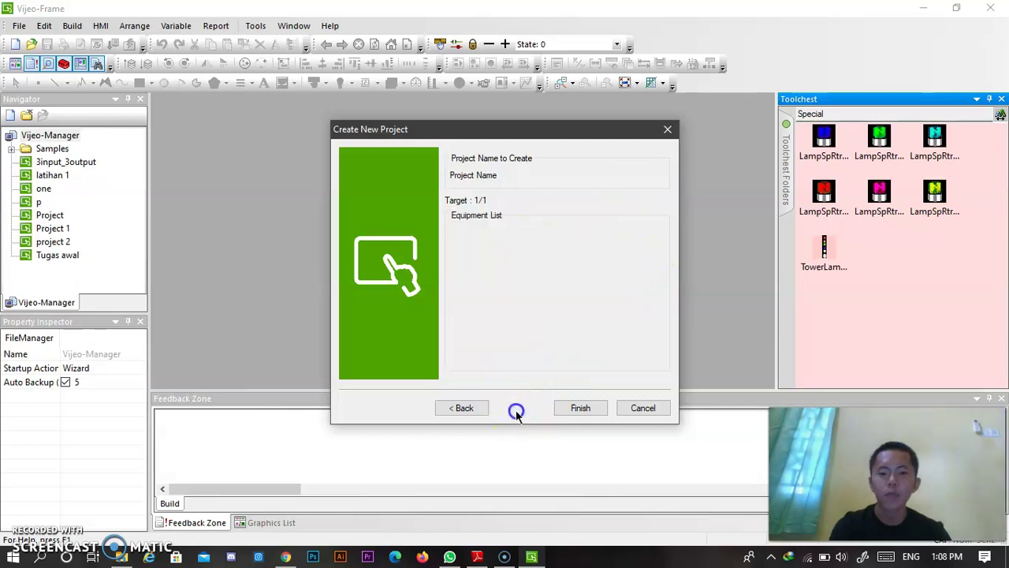
left_click(594, 355)
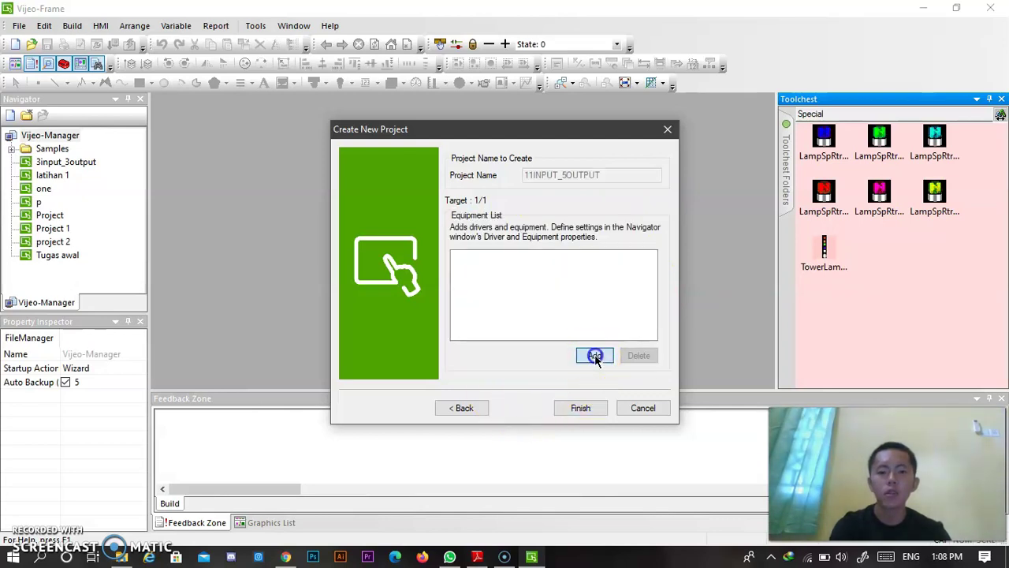
left_click(512, 379)
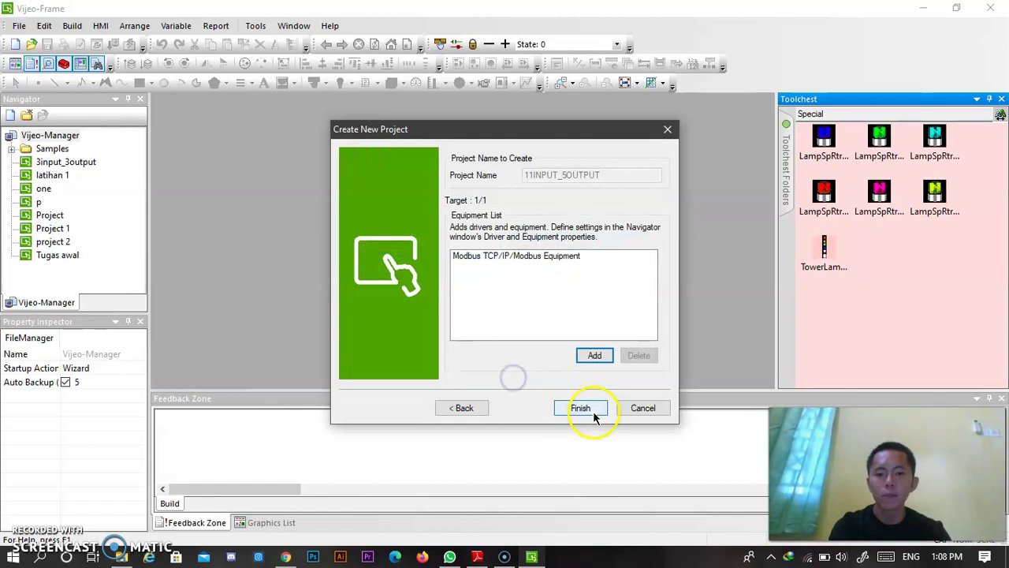
Return to the target setup and assign the IP address 192.168.0.232 to the target
left_click(467, 408)
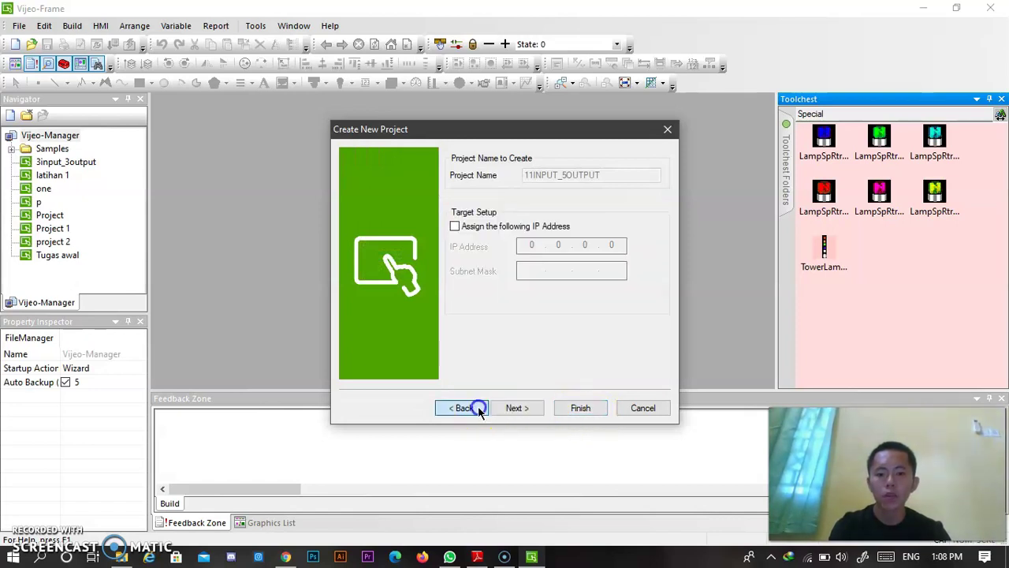
left_click(462, 225)
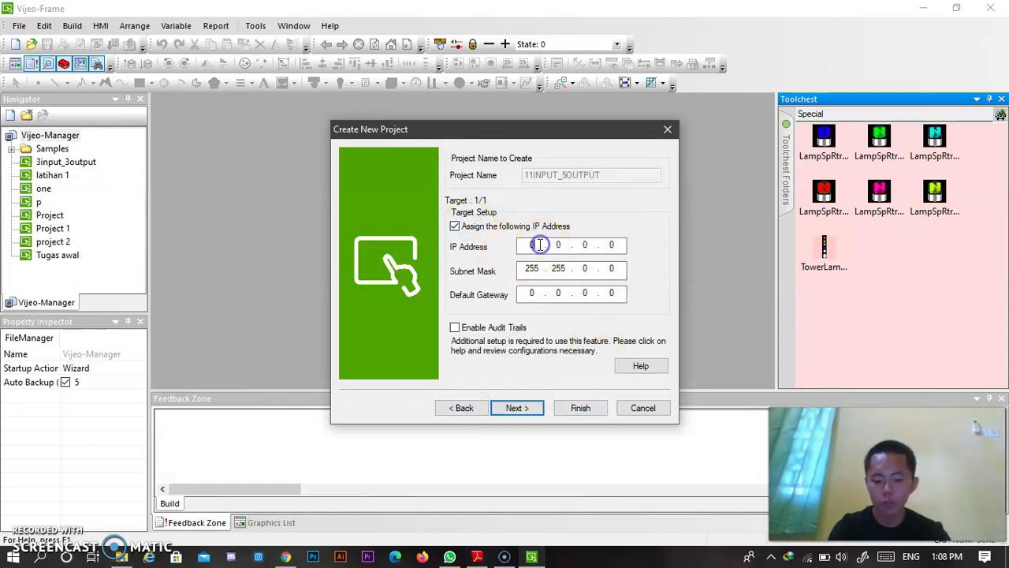
left_click(535, 245)
type("19")
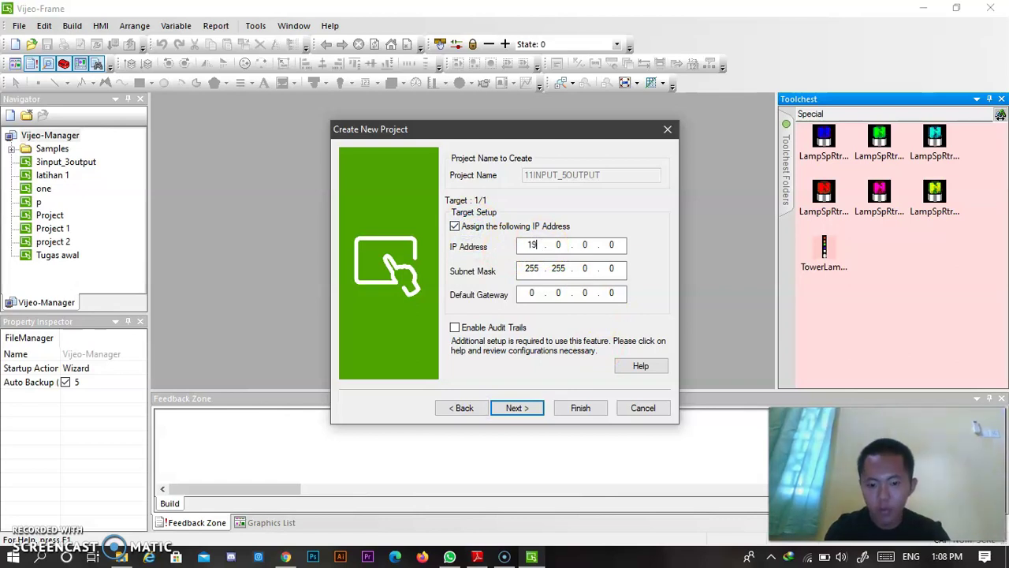
type("2")
type("0")
key("period")
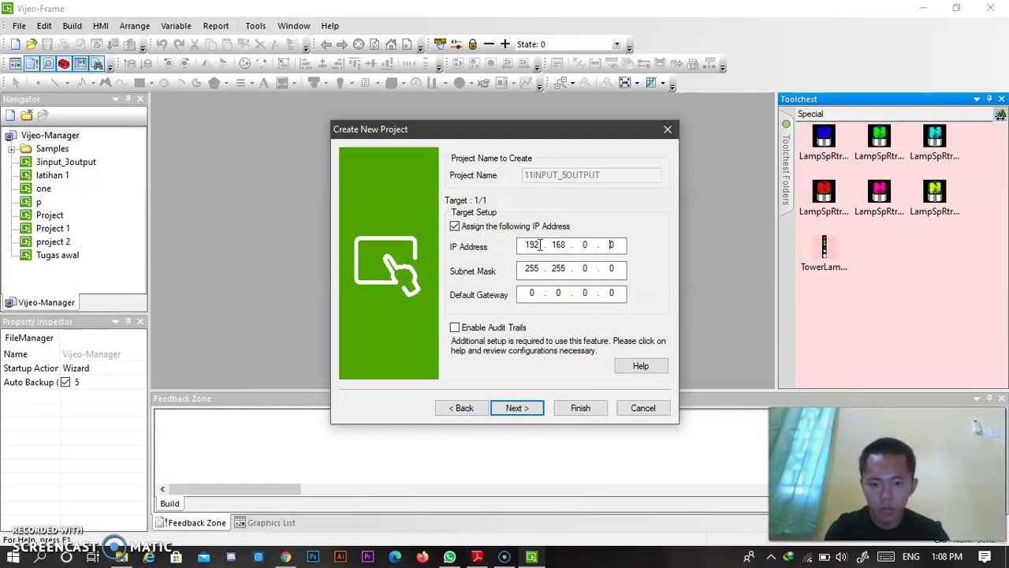
type("232")
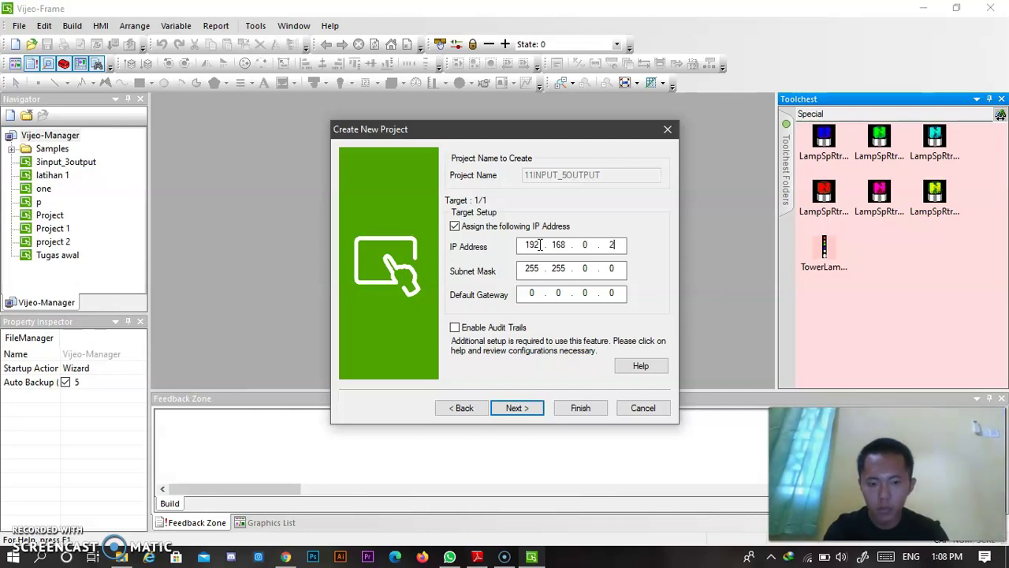
Set the subnet mask to 255.255.255.0 and the default gateway to 192.168.0.1, and finish creating the project
left_click(535, 269)
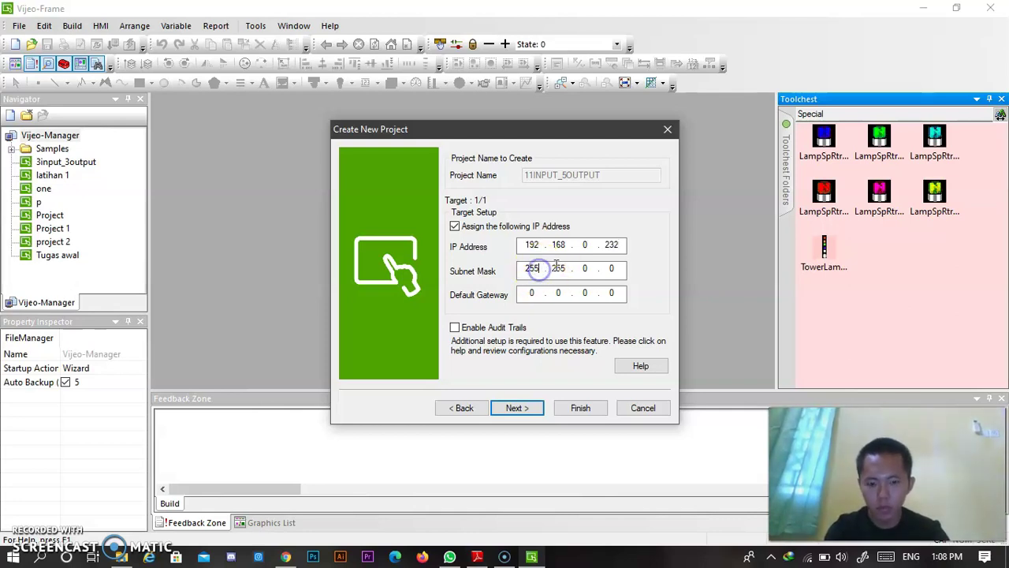
left_click(593, 268)
key("BackSpace")
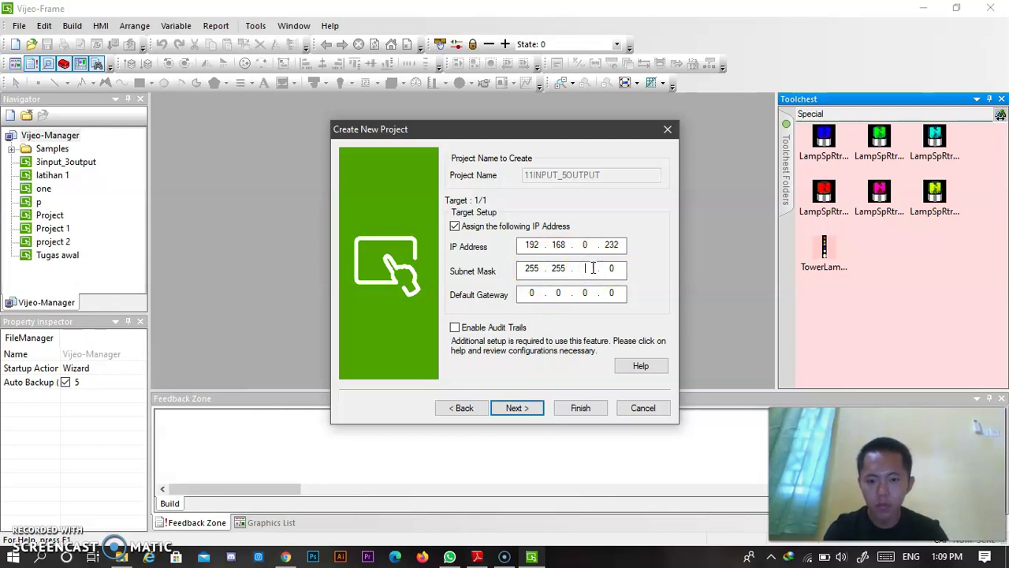
left_click(534, 294)
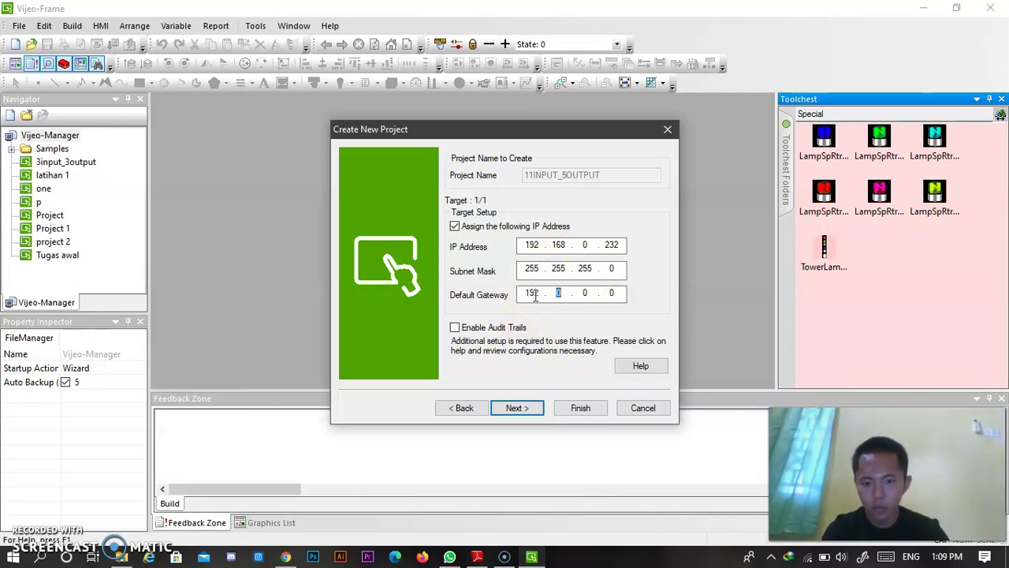
left_click(616, 293)
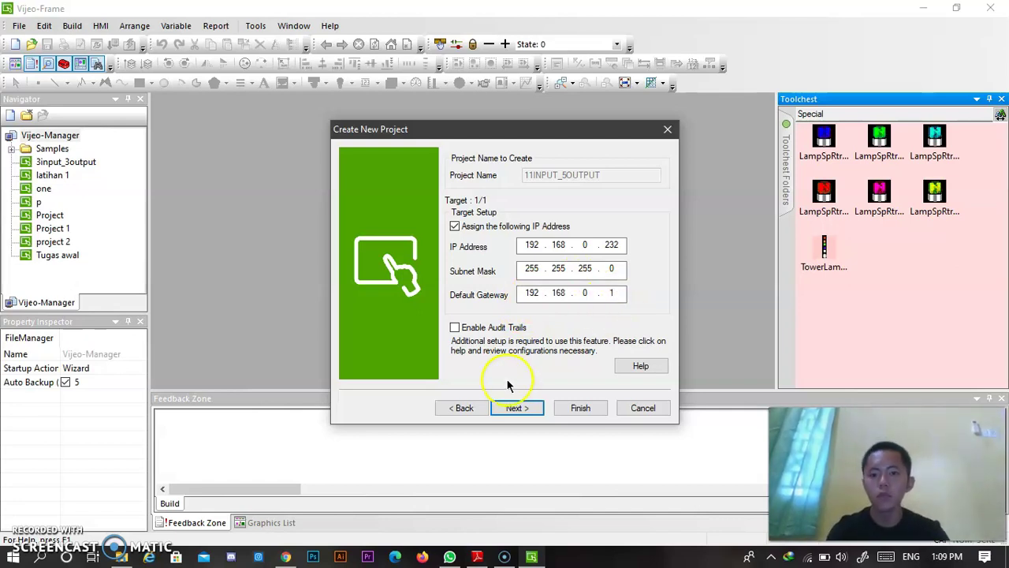
left_click(518, 408)
left_click(580, 407)
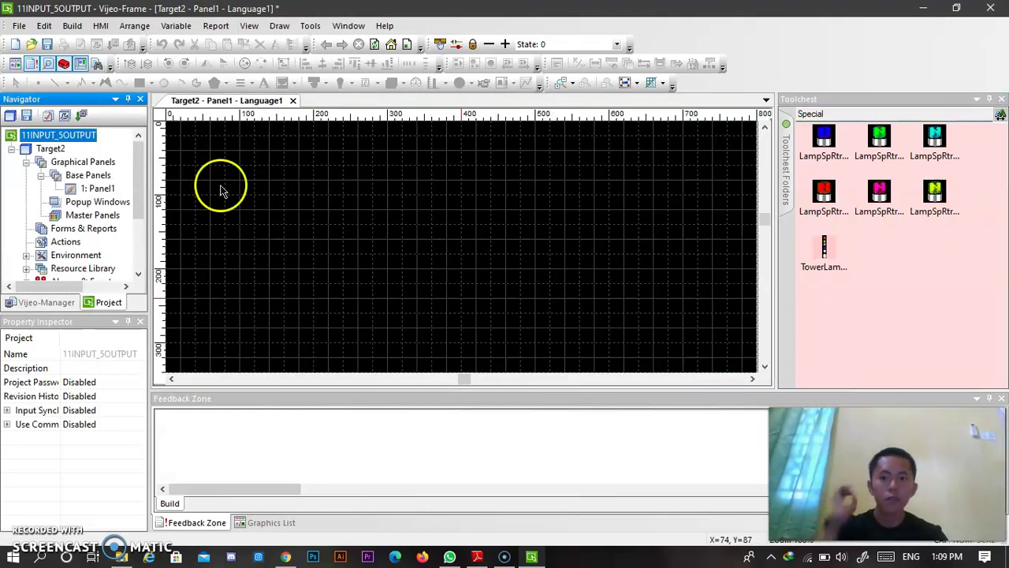
Draw a switch about 140 by 80 near the lower-left corner of Panel1 and give it style 00005
left_click(315, 182)
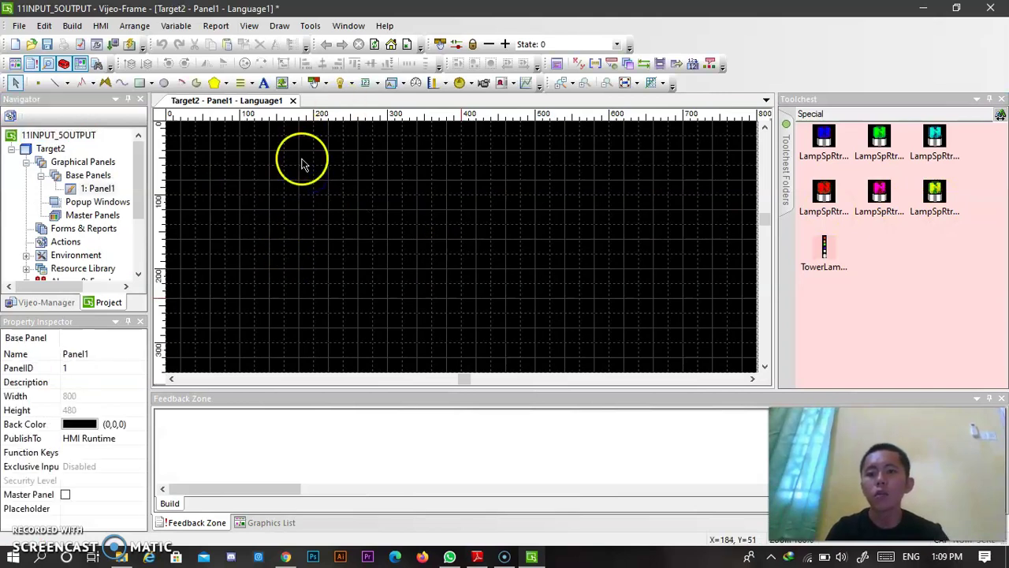
left_click(318, 84)
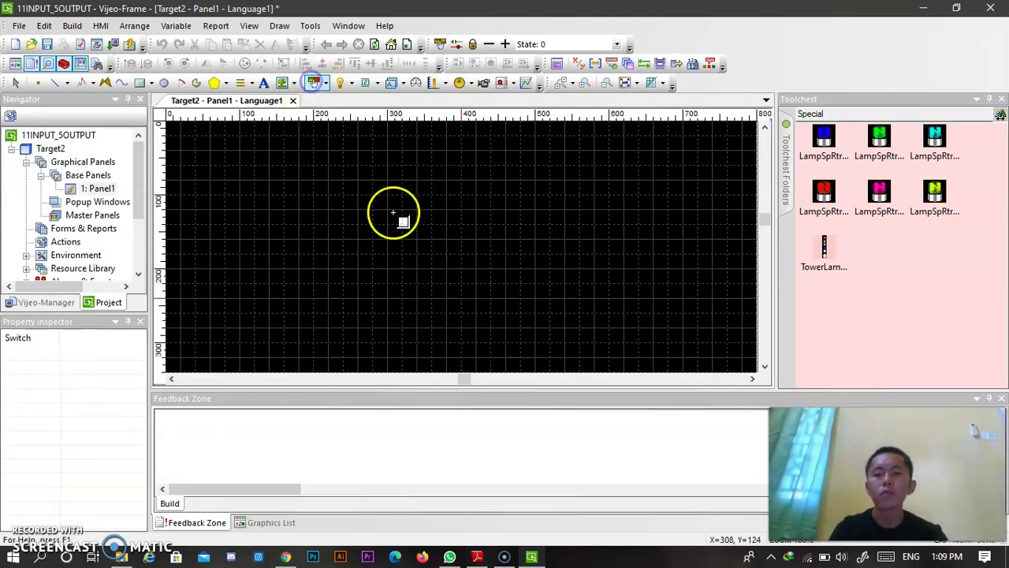
scroll(232, 276, "down", 2)
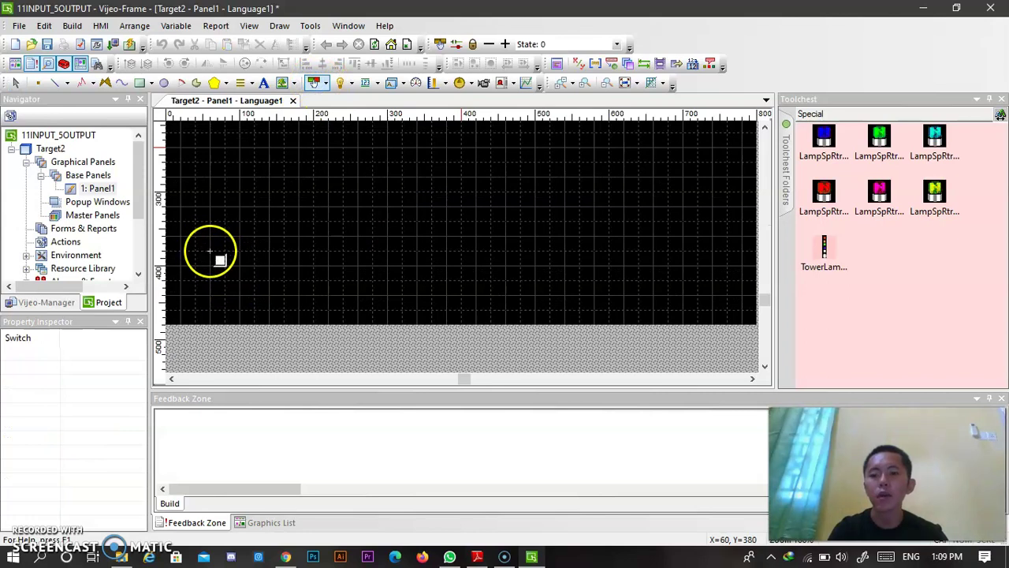
mouse_move(212, 237)
left_mouse_down()
mouse_move(279, 281)
mouse_move(311, 282)
mouse_move(308, 293)
left_mouse_up()
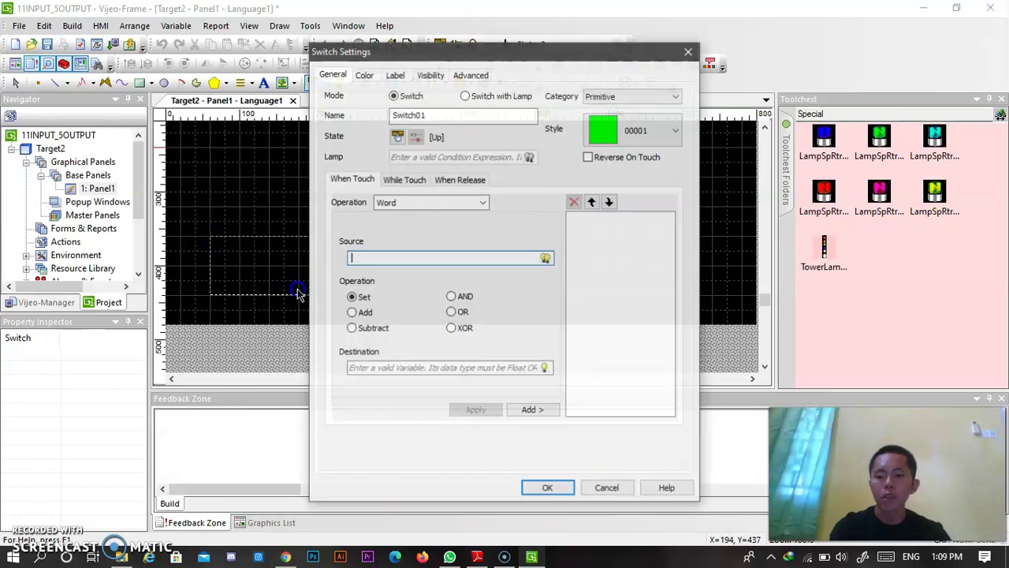
left_click(660, 130)
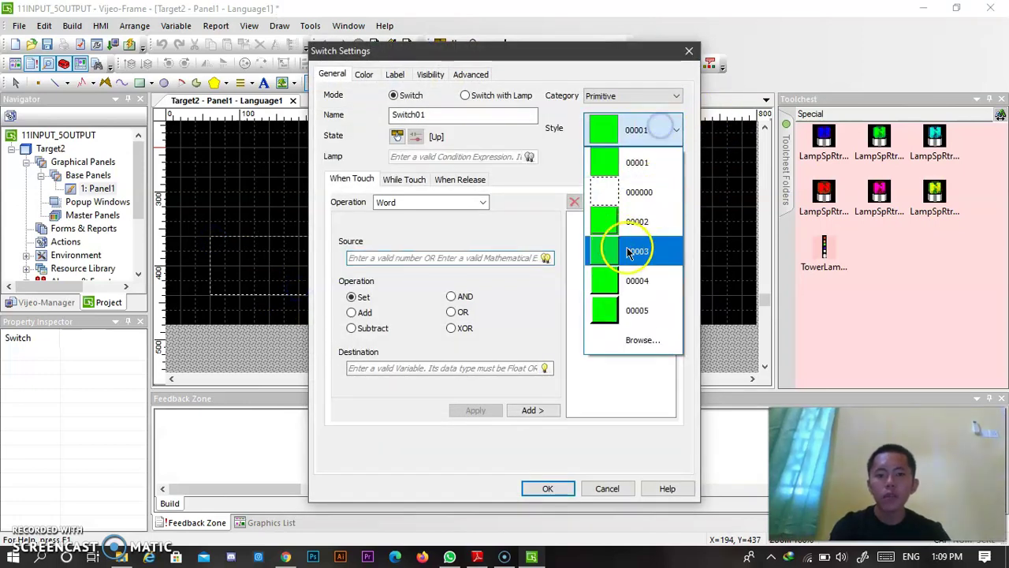
left_click(633, 309)
Add a System operation with the Configuration option to the switch's touch actions
left_click(480, 202)
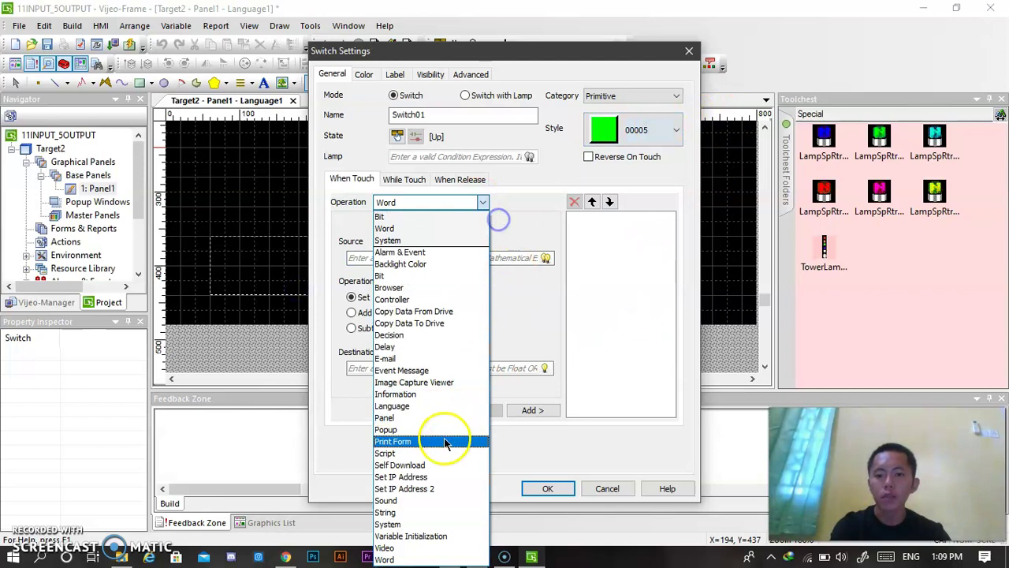
left_click(439, 524)
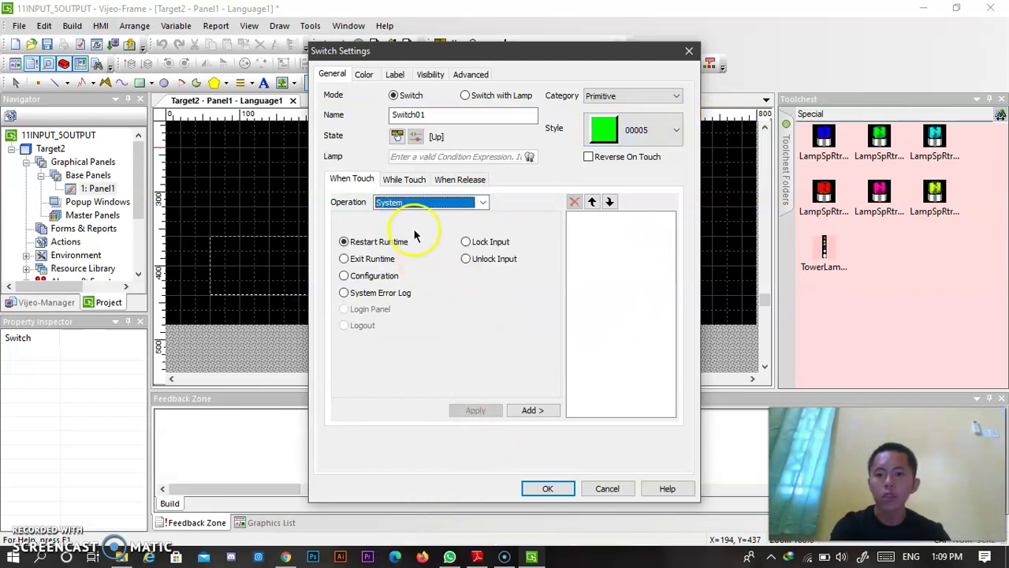
left_click(372, 278)
left_click(546, 411)
left_click(475, 410)
Give the switch a static label reading "SISTEM CONF." in the Vijeo Modern 8x13 Bold font and confirm its settings
left_click(394, 75)
left_click(445, 99)
left_click(448, 123)
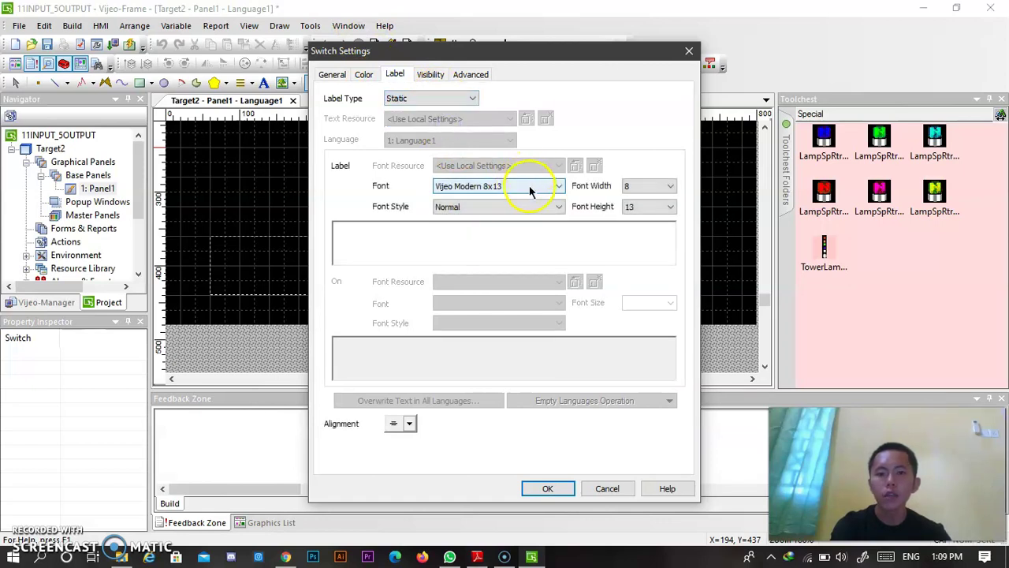
left_click(536, 188)
left_click(512, 315)
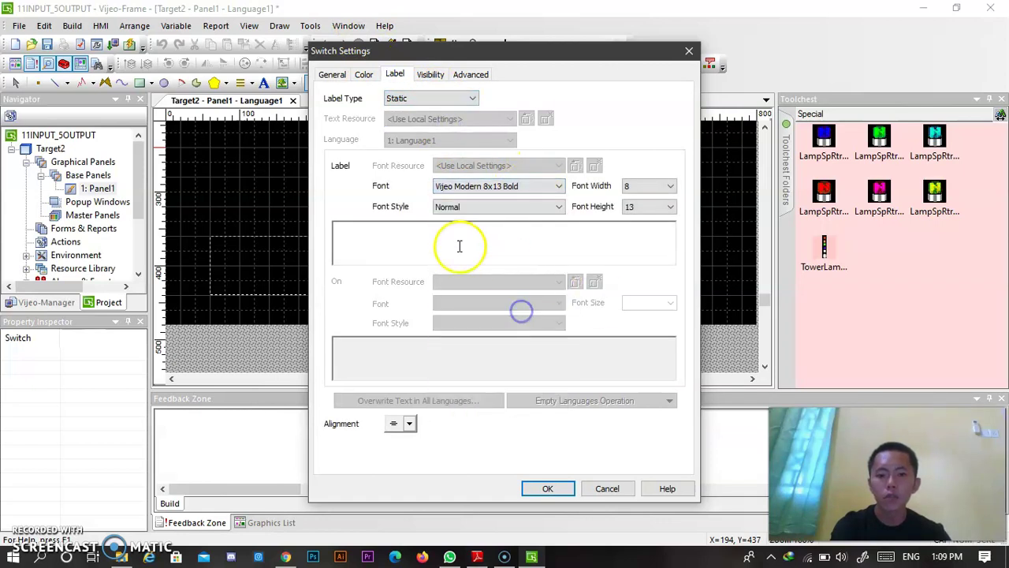
left_click(457, 246)
type("SISTEM CON")
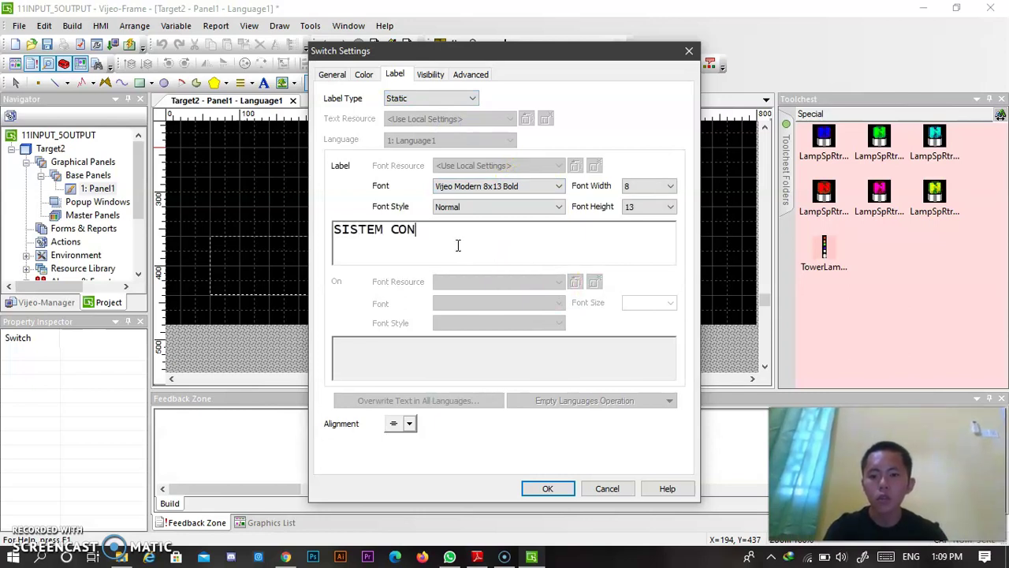
type("F.")
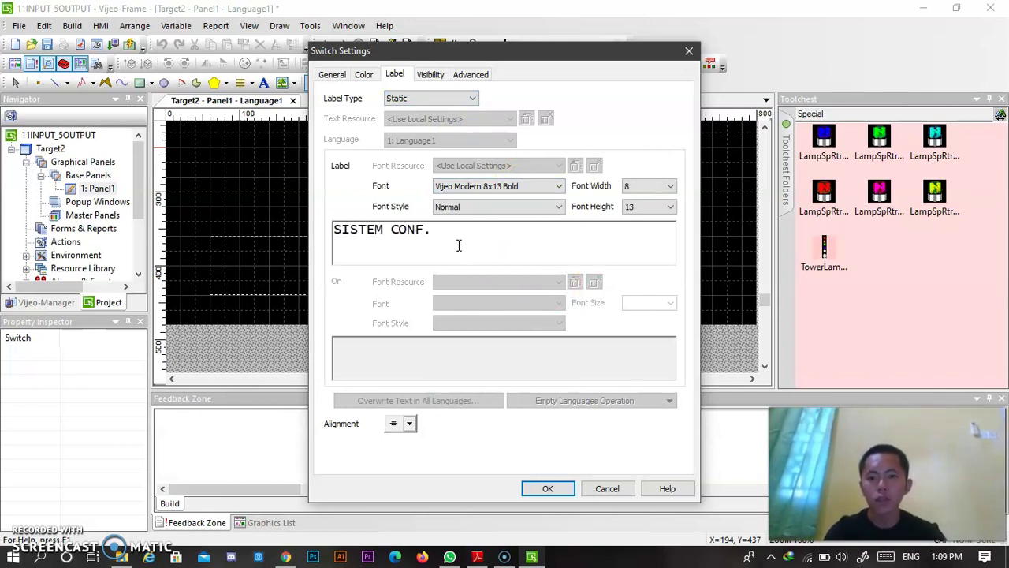
left_click(547, 488)
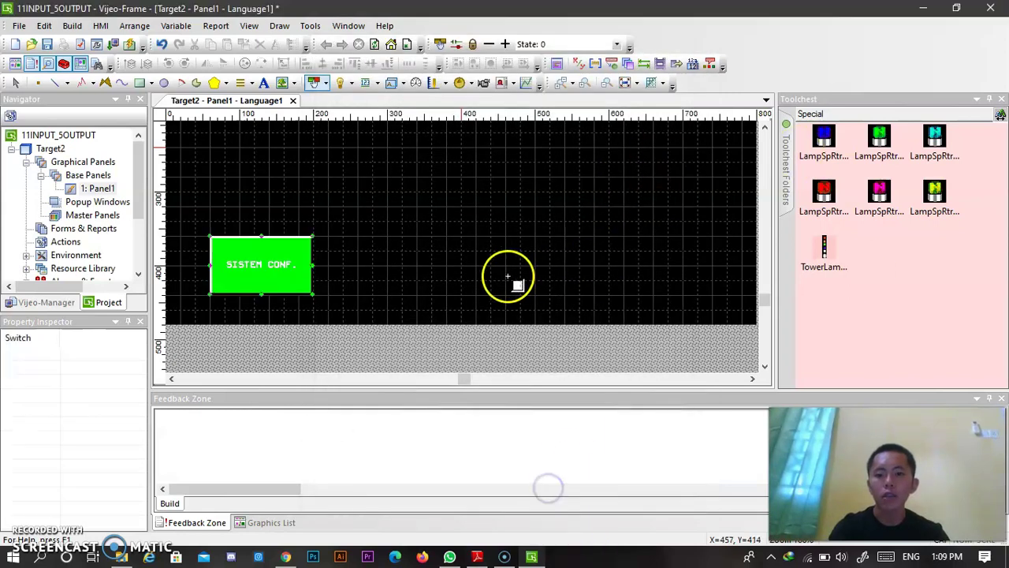
Draw a second switch about 80 by 80 near the upper-left corner of Panel1
left_click(244, 152)
left_click(256, 252)
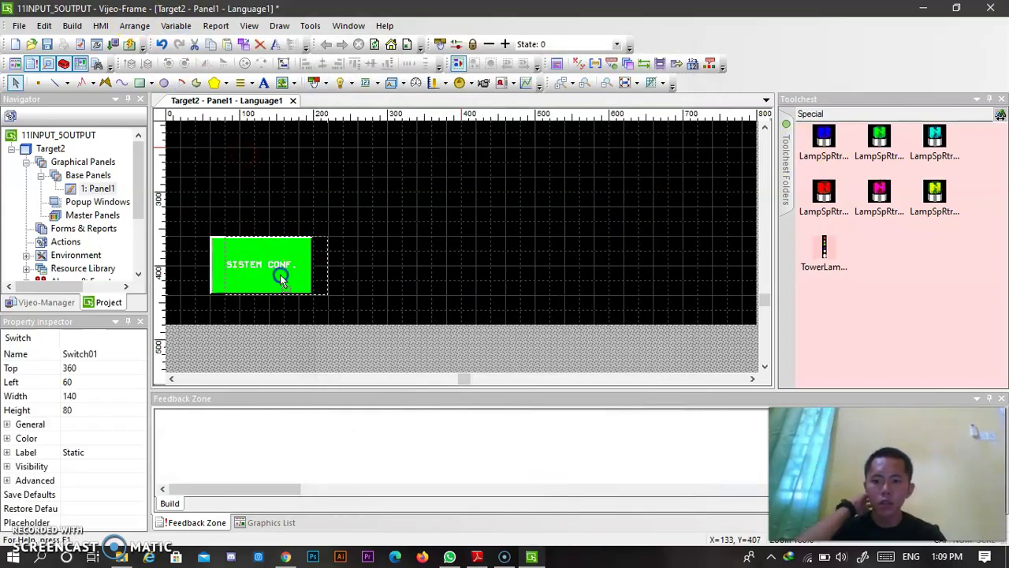
scroll(302, 205, "up", 3)
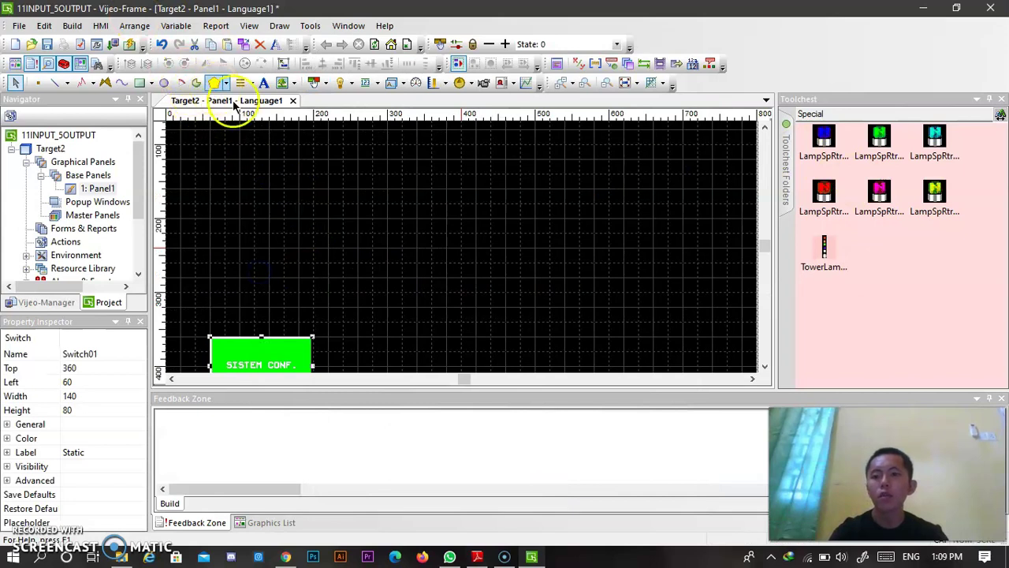
left_click(314, 83)
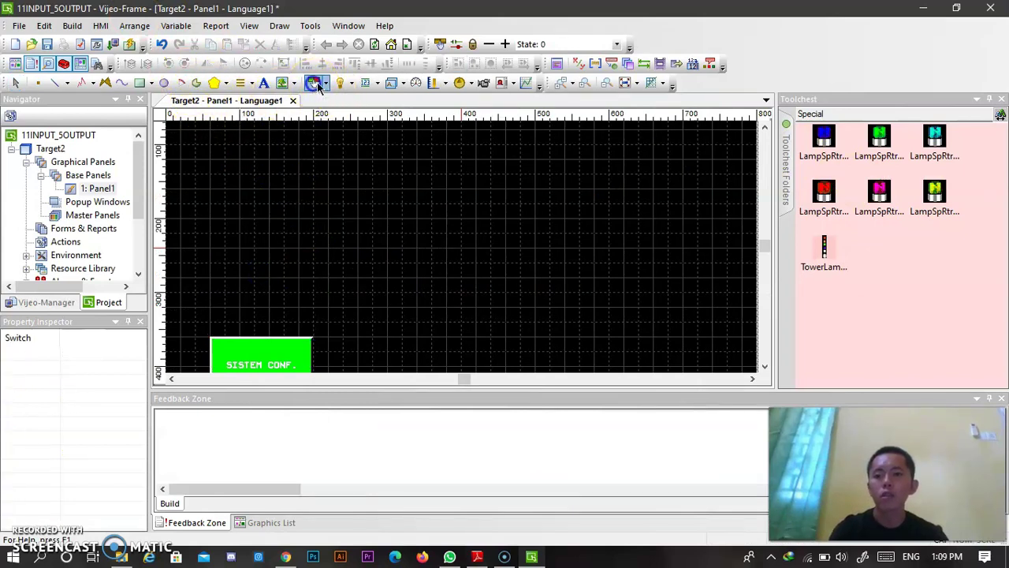
scroll(253, 185, "up", 3)
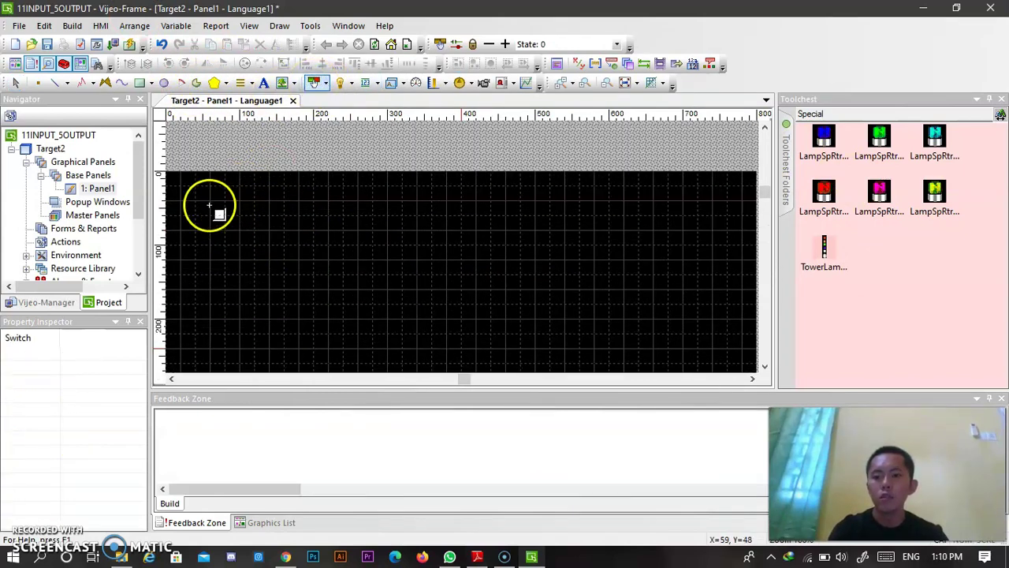
left_click_drag(209, 189, 268, 244)
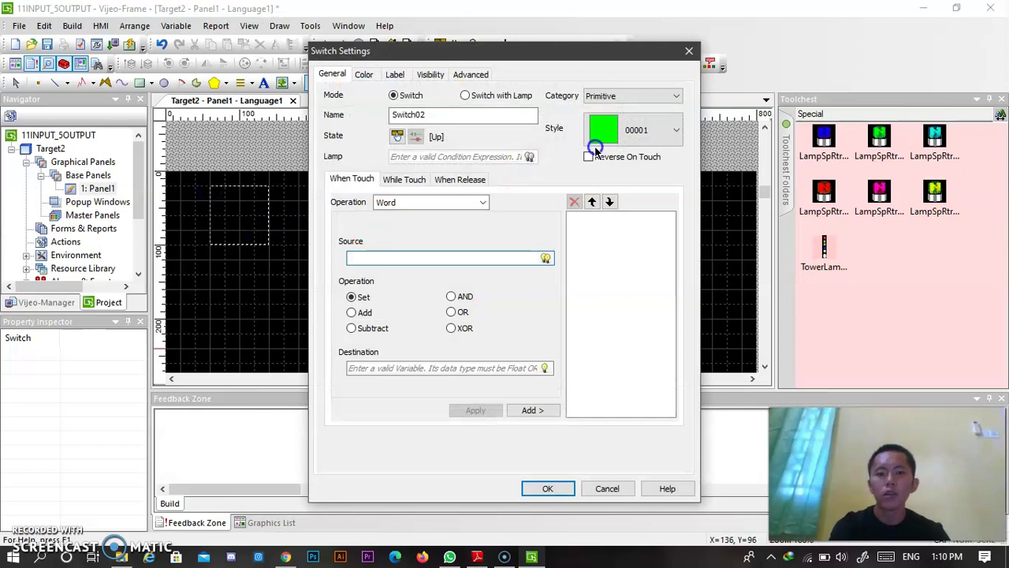
Set the new switch's style category to Bitmap and give it the round blue style 10001
left_click(627, 99)
left_click(624, 110)
left_click(631, 127)
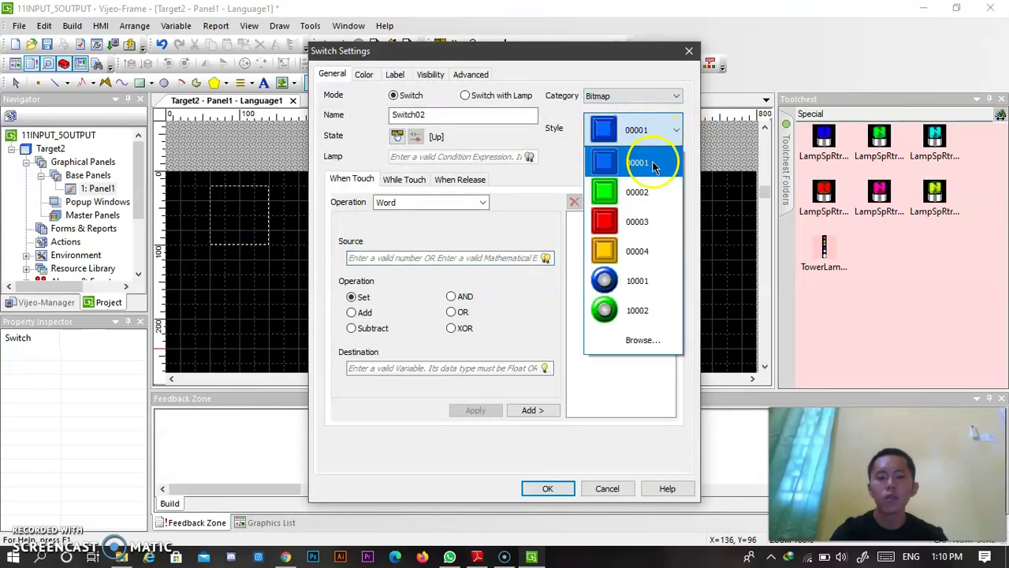
left_click(630, 340)
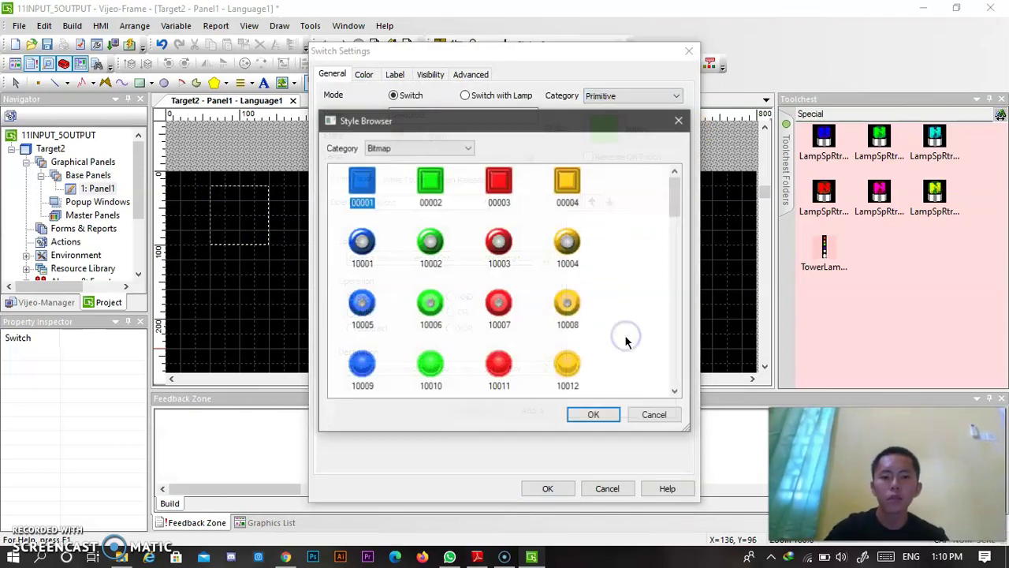
scroll(466, 268, "down", 2)
scroll(465, 268, "up", 3)
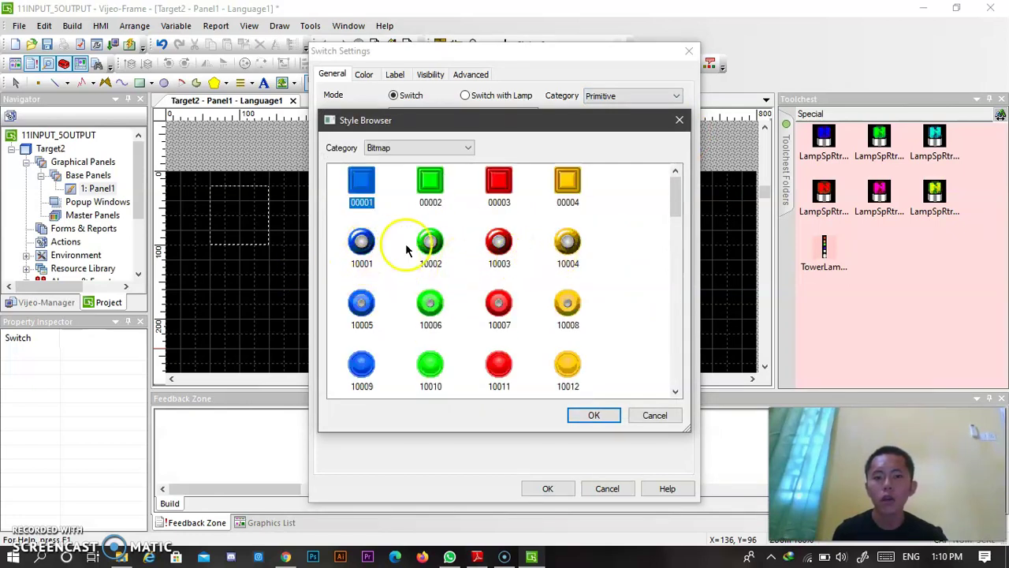
left_click(361, 243)
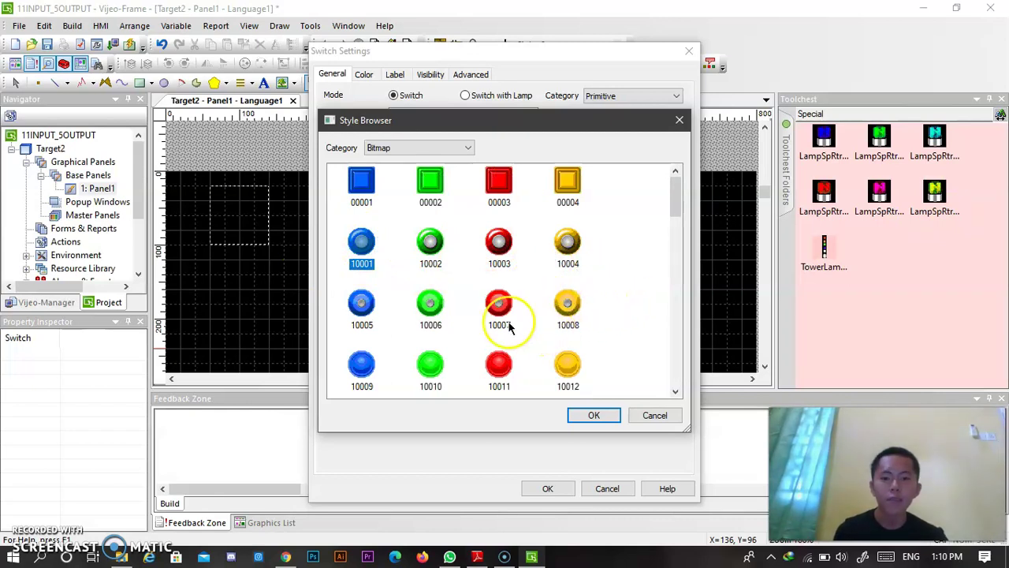
scroll(488, 286, "down", 5)
scroll(484, 290, "up", 3)
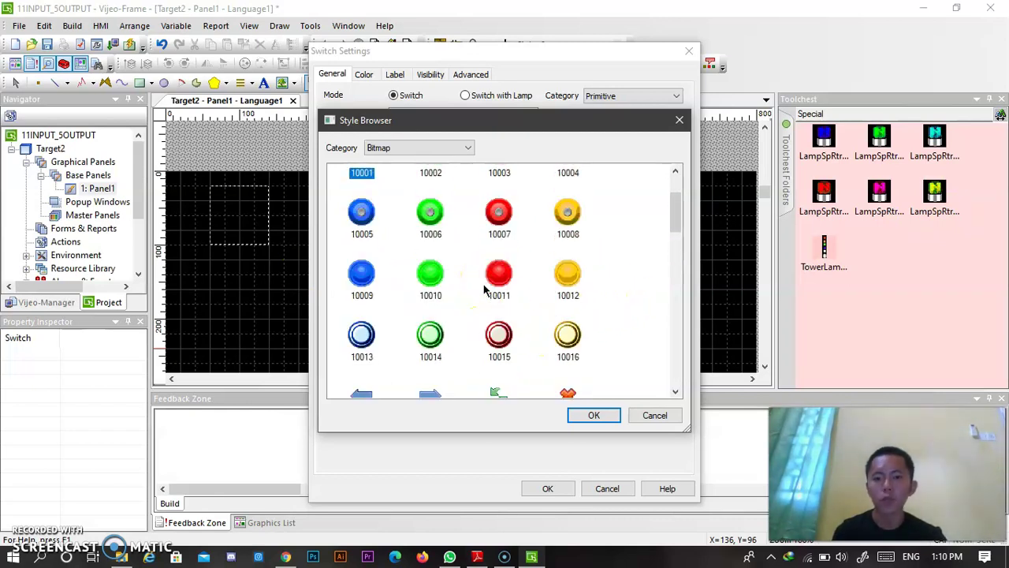
scroll(481, 296, "up", 2)
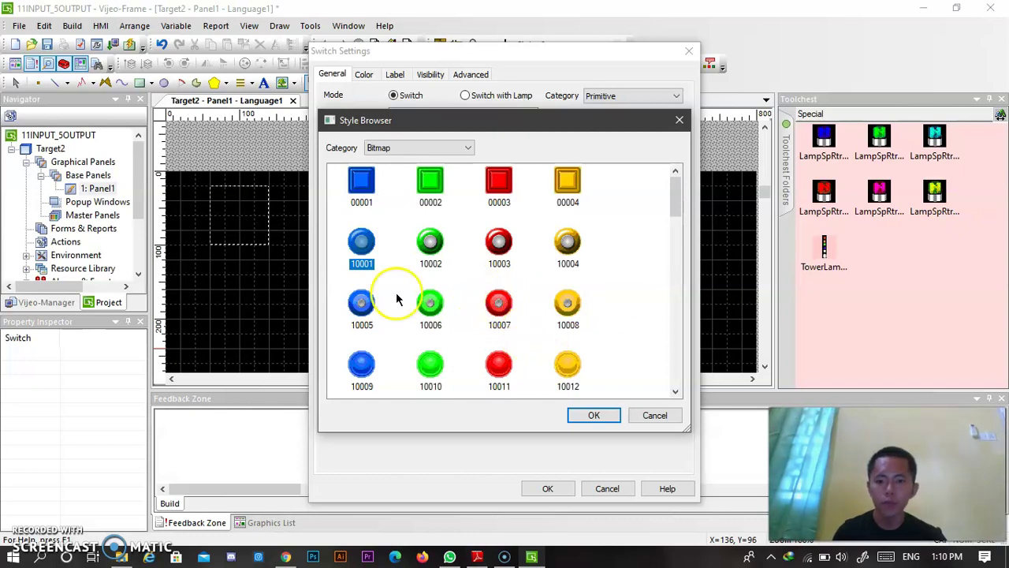
left_click(595, 415)
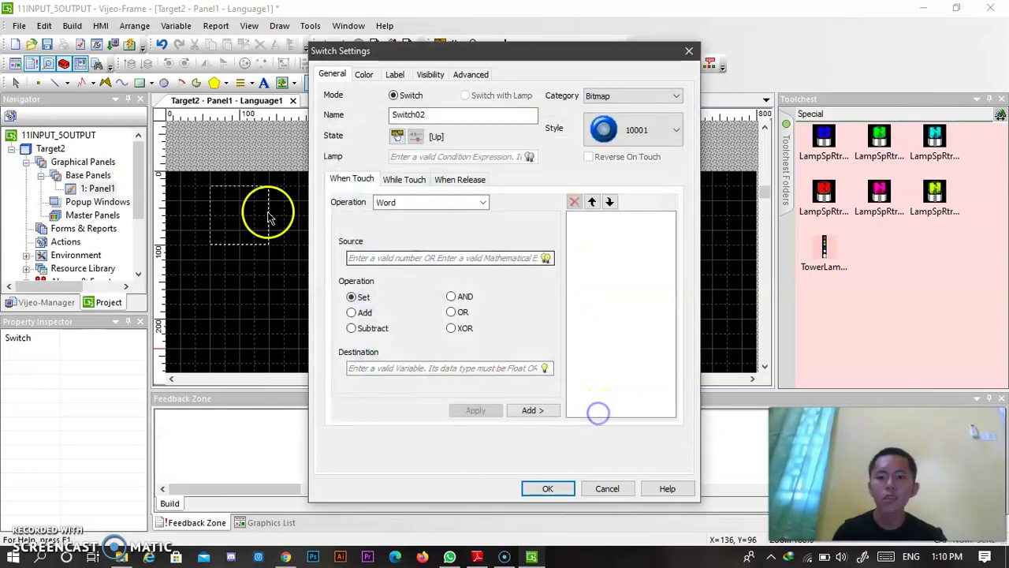
Set the switch's touch operation to Bit with the Toggle option
left_click(481, 202)
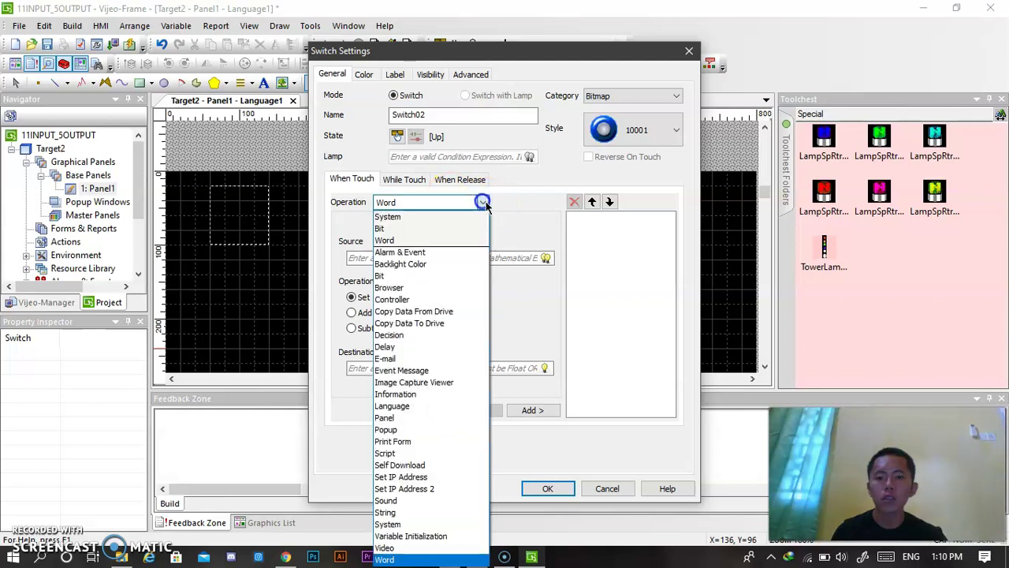
left_click(420, 276)
left_click(371, 293)
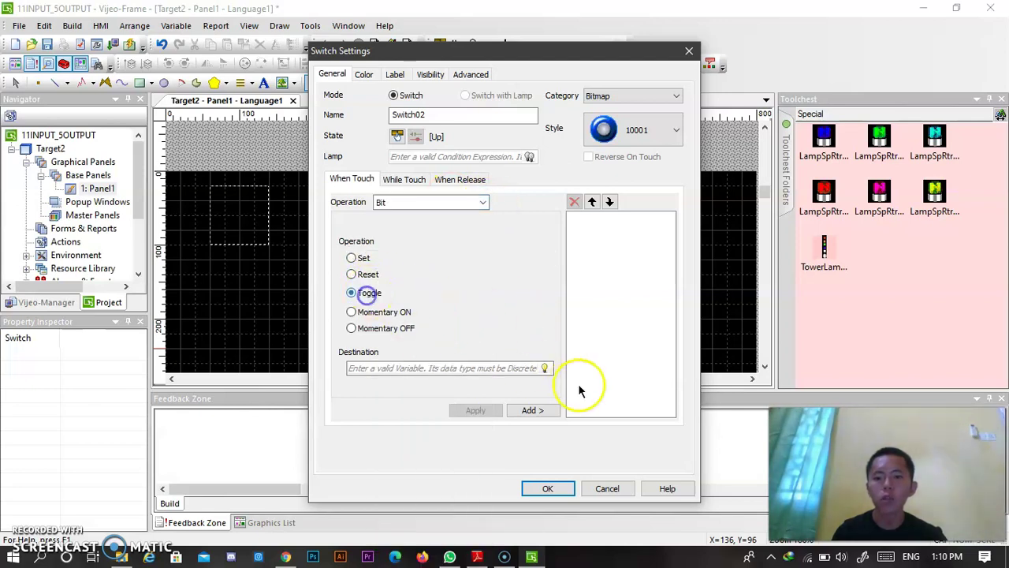
Create an internal BOOL variable named SON1 from the toggle's destination variable list
left_click(540, 368)
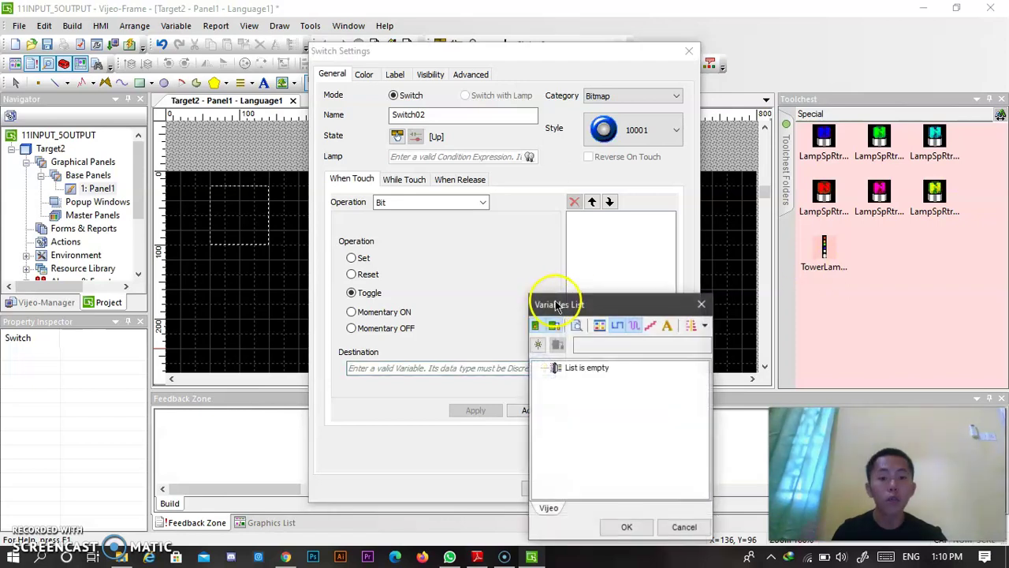
left_click(538, 345)
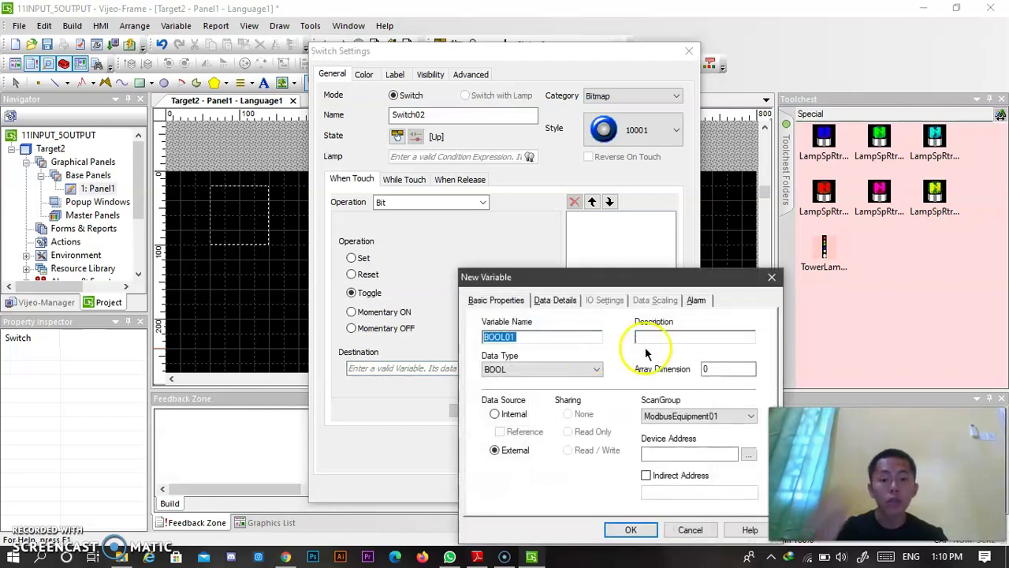
type("SON1")
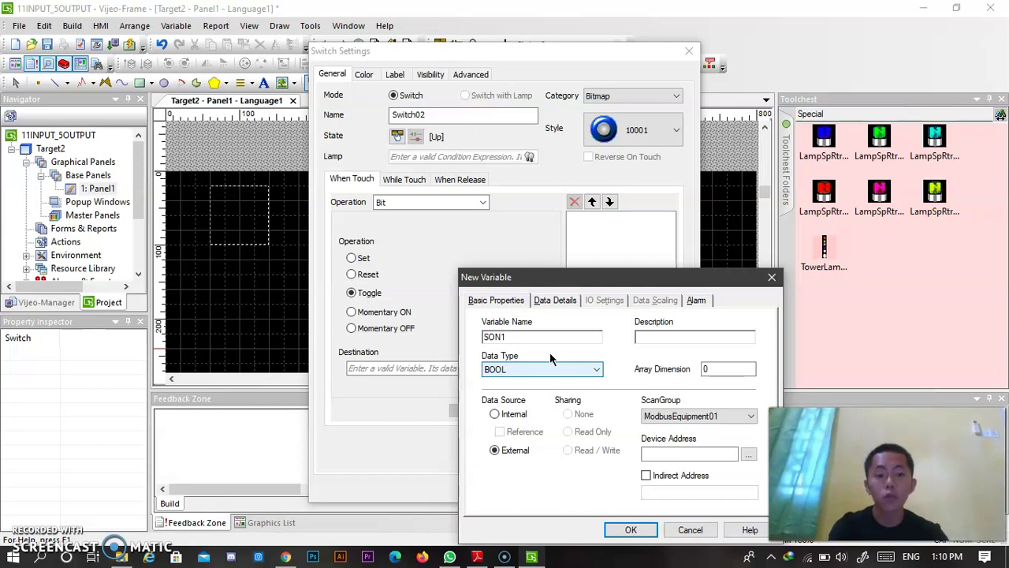
left_click(494, 414)
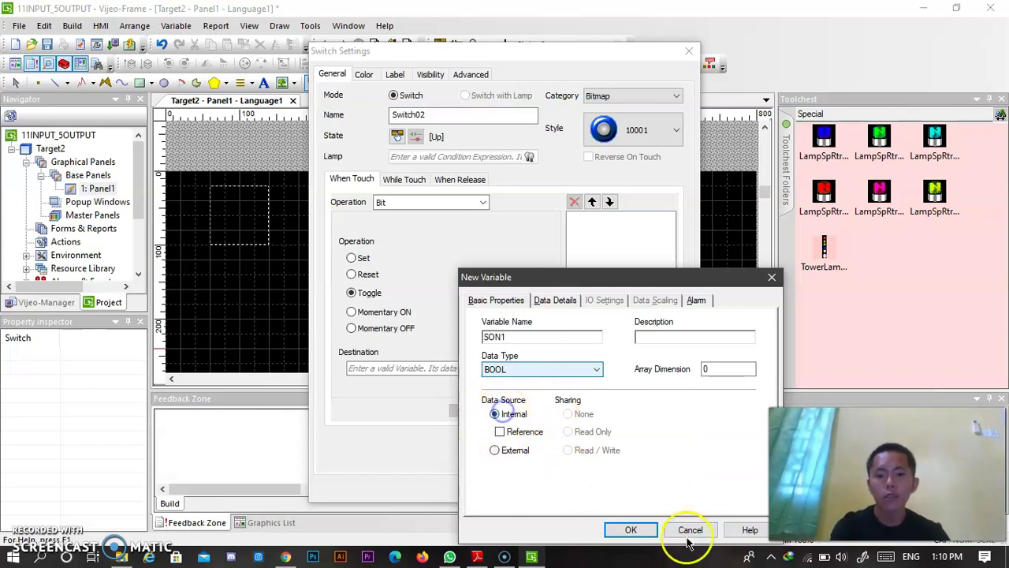
left_click(629, 528)
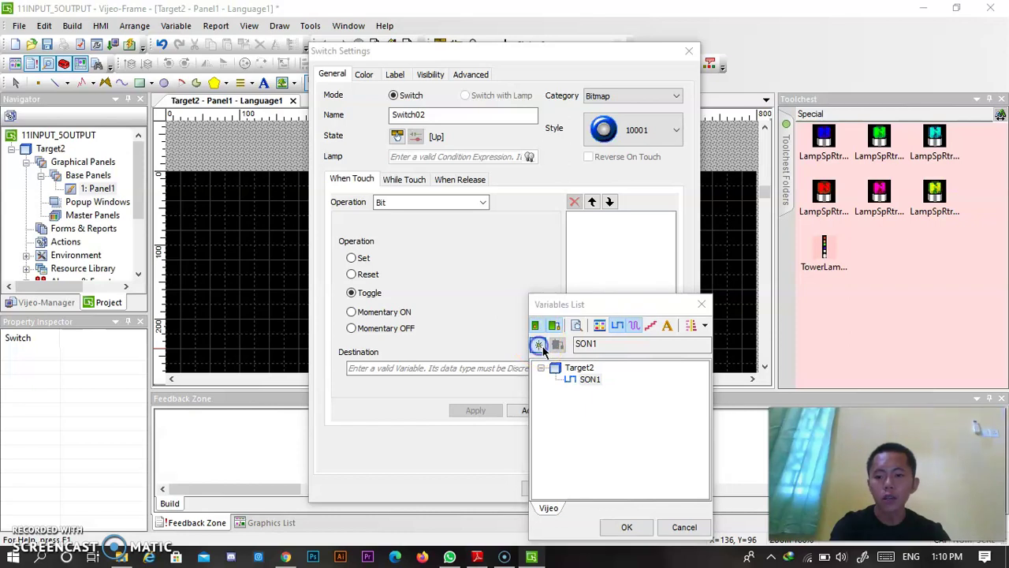
Add two more internal BOOL variables named SON2 and SON3 to the variable list
left_click(538, 344)
type("SON2")
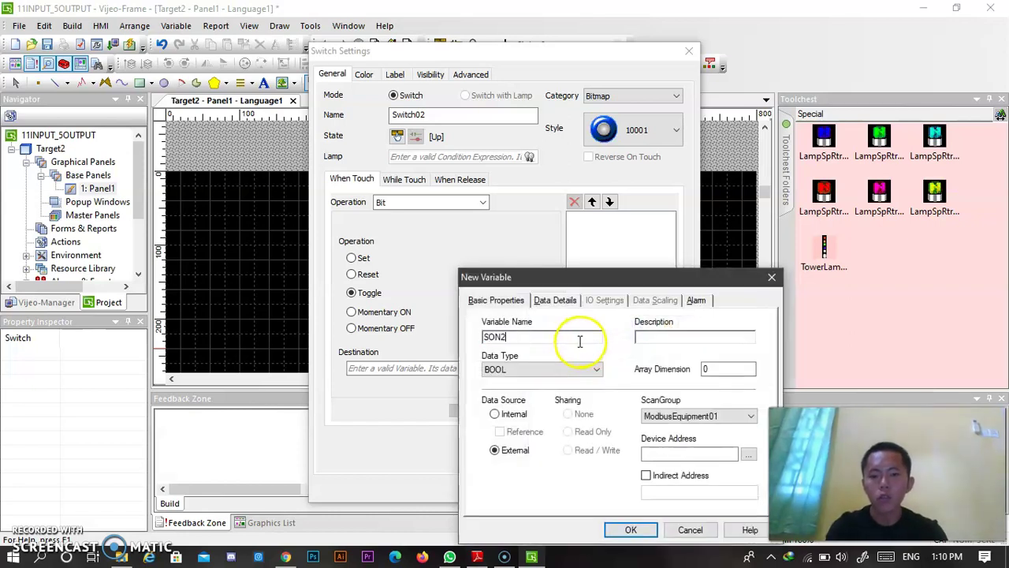
left_click(494, 414)
left_click(631, 529)
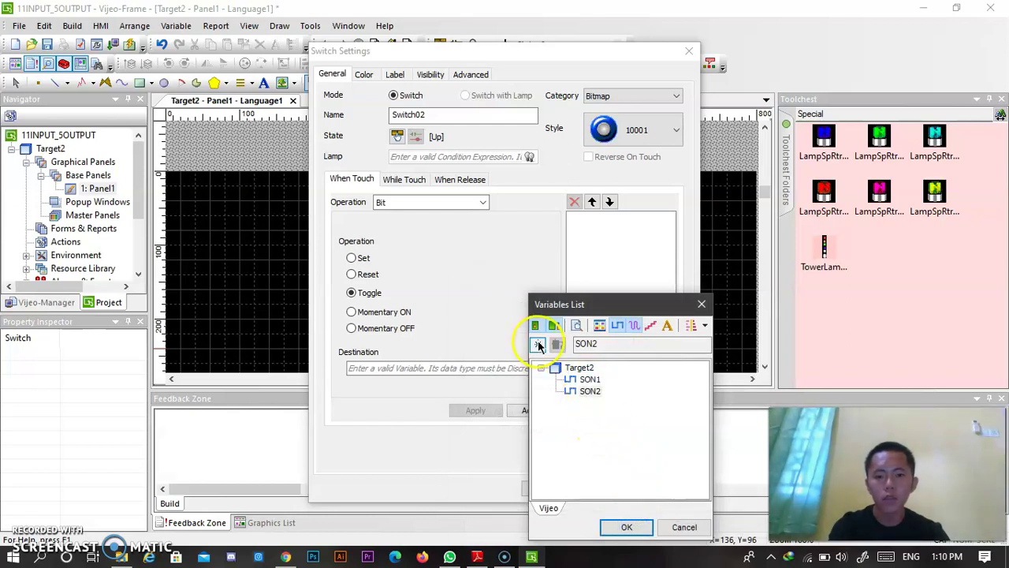
left_click(539, 345)
type("SON3")
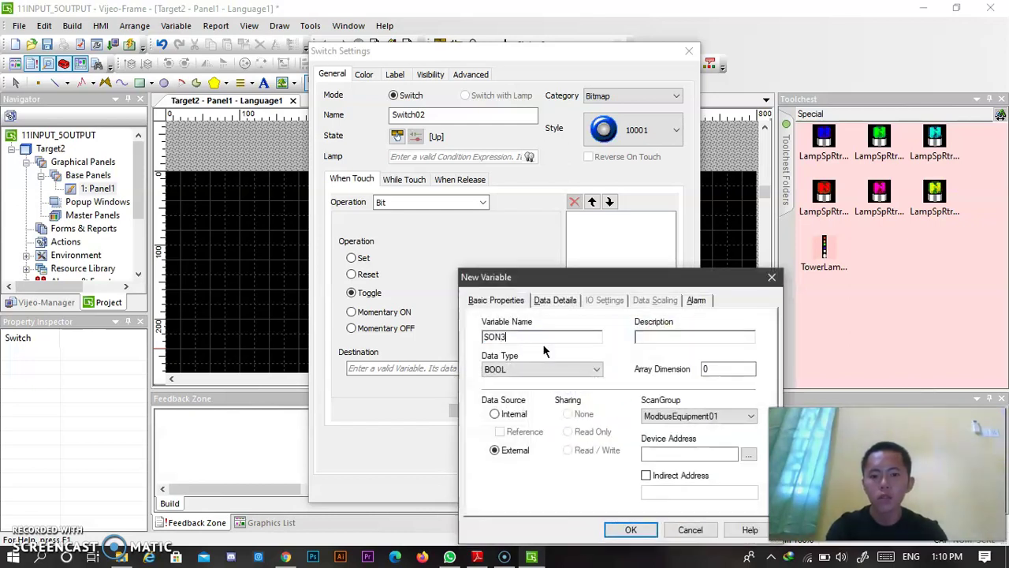
left_click(494, 414)
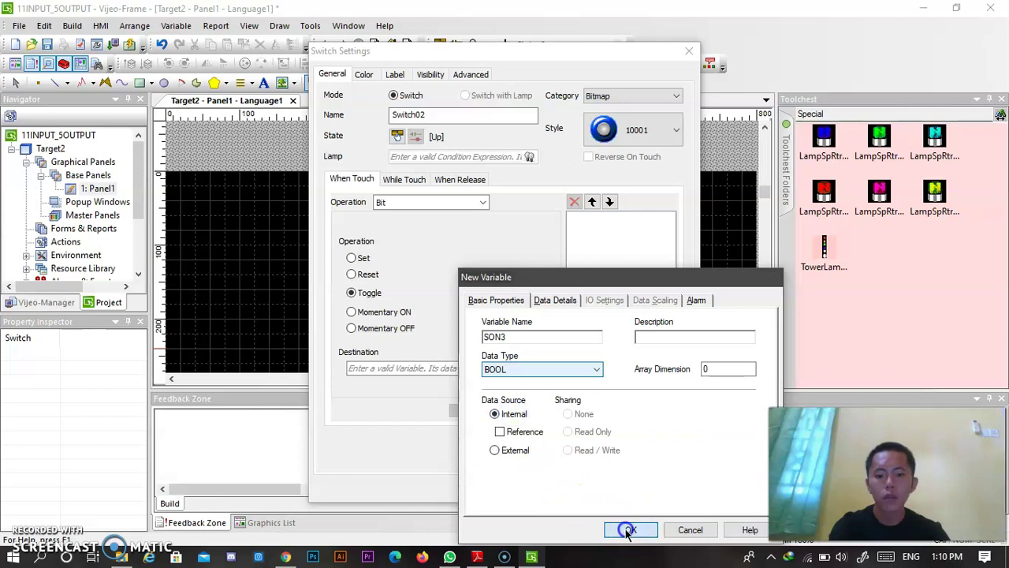
left_click(631, 529)
Add the internal BOOL variables SON4 and SON5 to the variable list
left_click(537, 344)
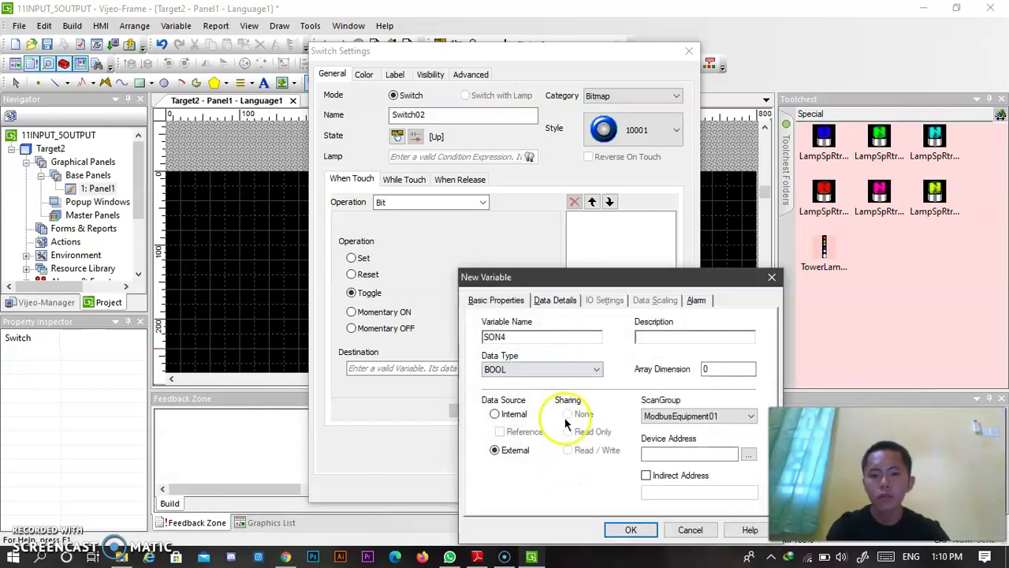
left_click(495, 414)
left_click(630, 529)
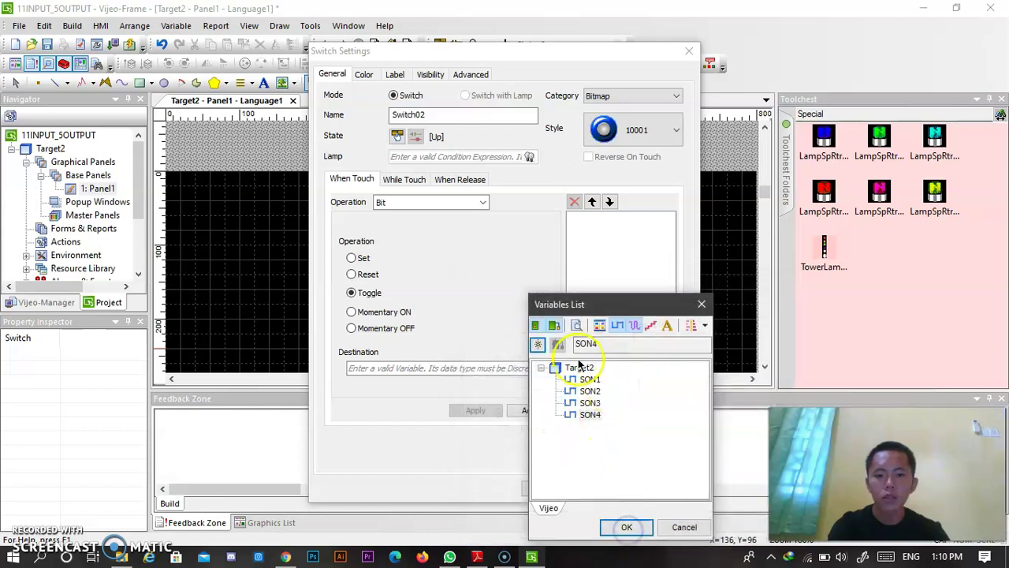
left_click(537, 344)
type("S")
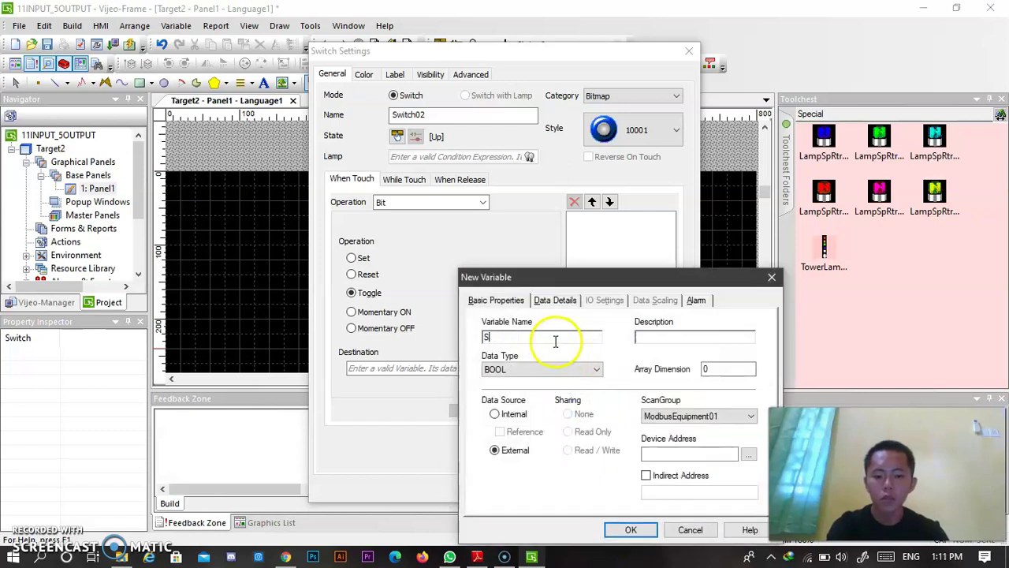
type("ON5")
left_click(494, 414)
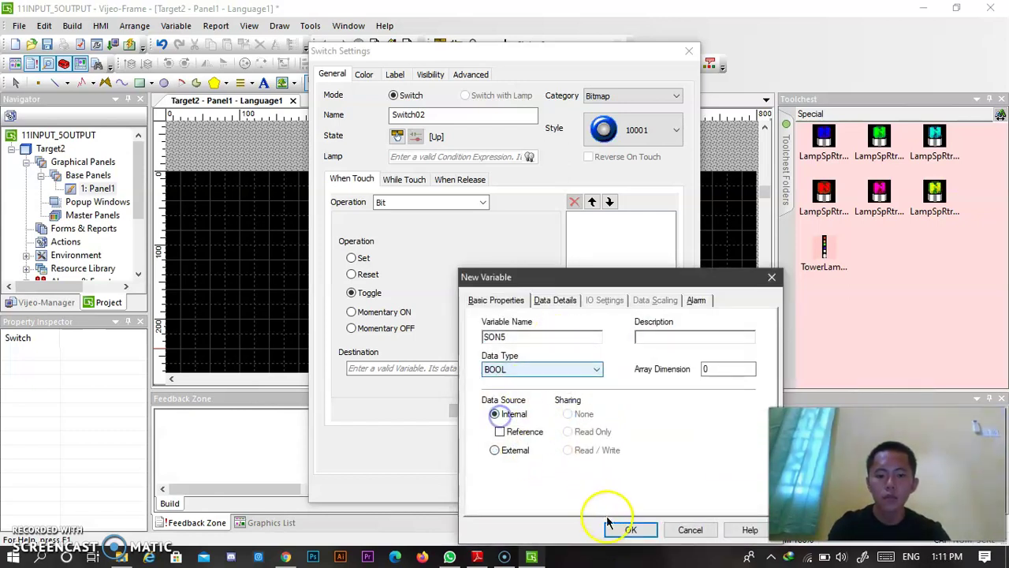
left_click(631, 529)
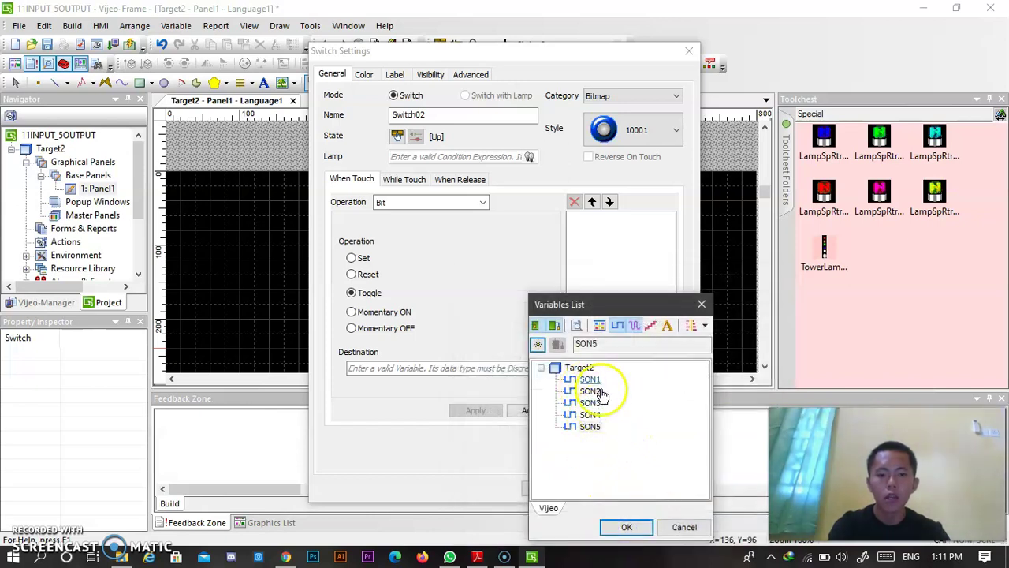
Create the internal BOOL variables BLINK_1 and BLINK_2 in the variable list
left_click(537, 344)
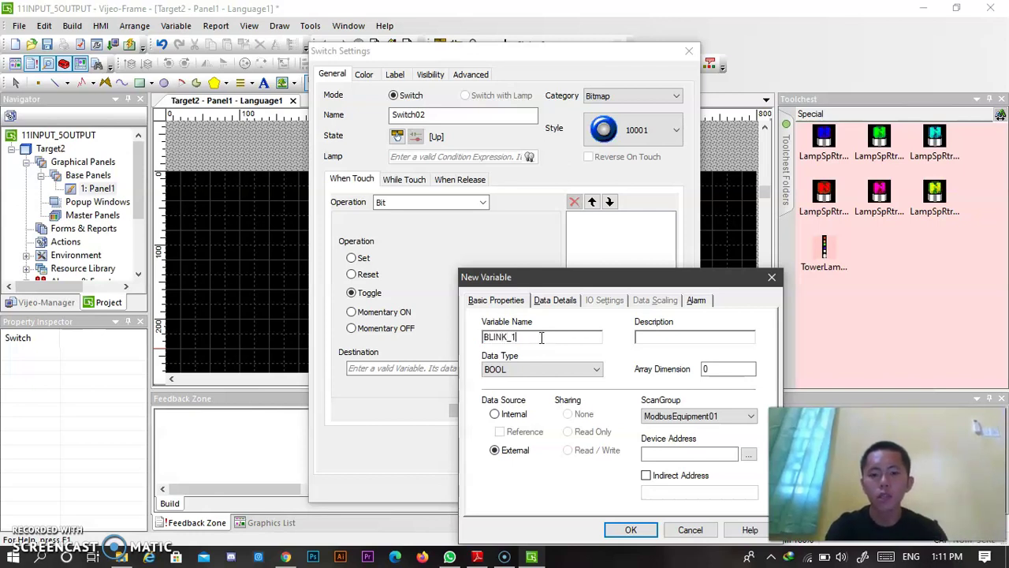
left_click(495, 414)
left_click(630, 529)
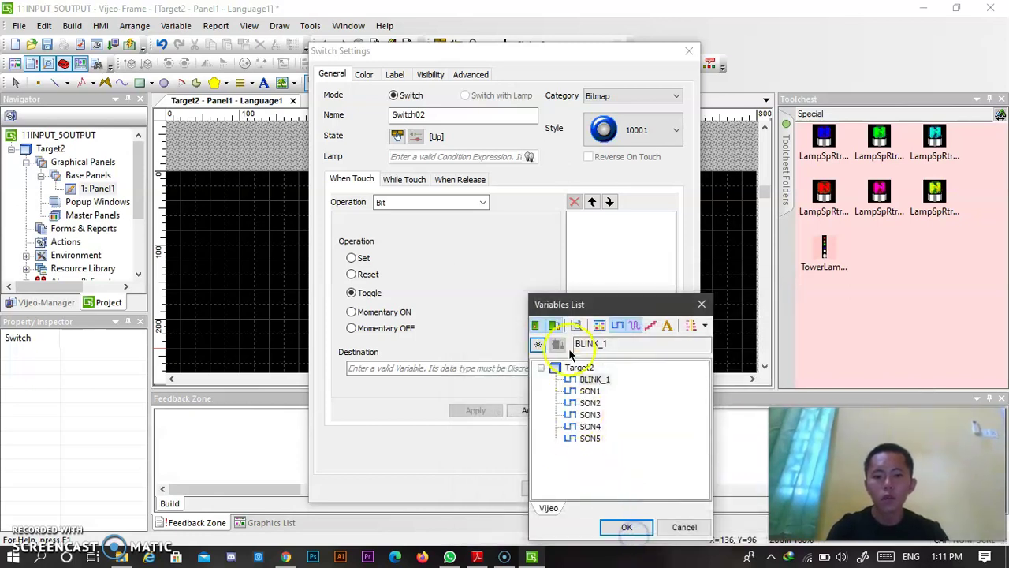
left_click(536, 345)
type("BLINK_2")
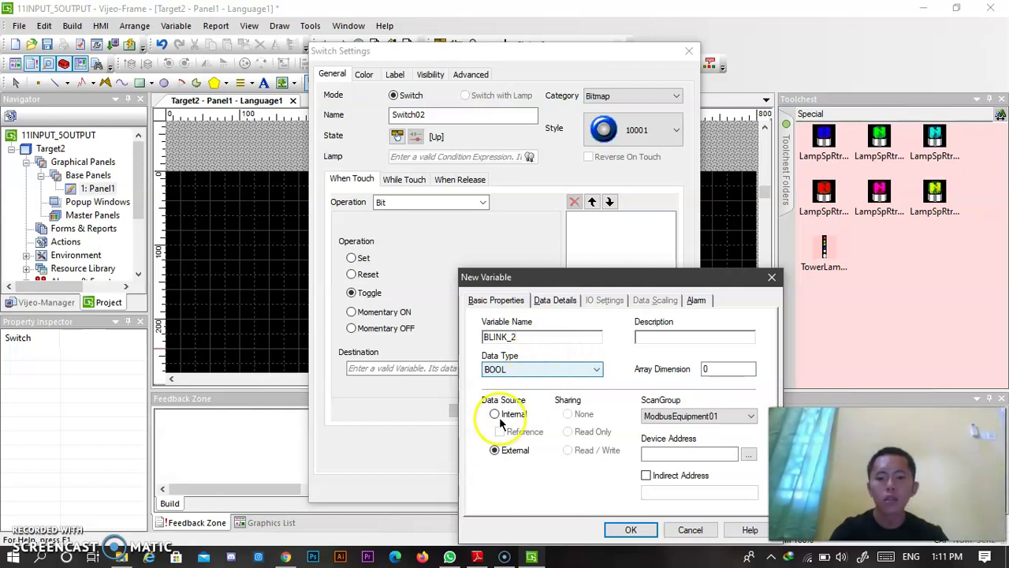
left_click(496, 416)
left_click(631, 529)
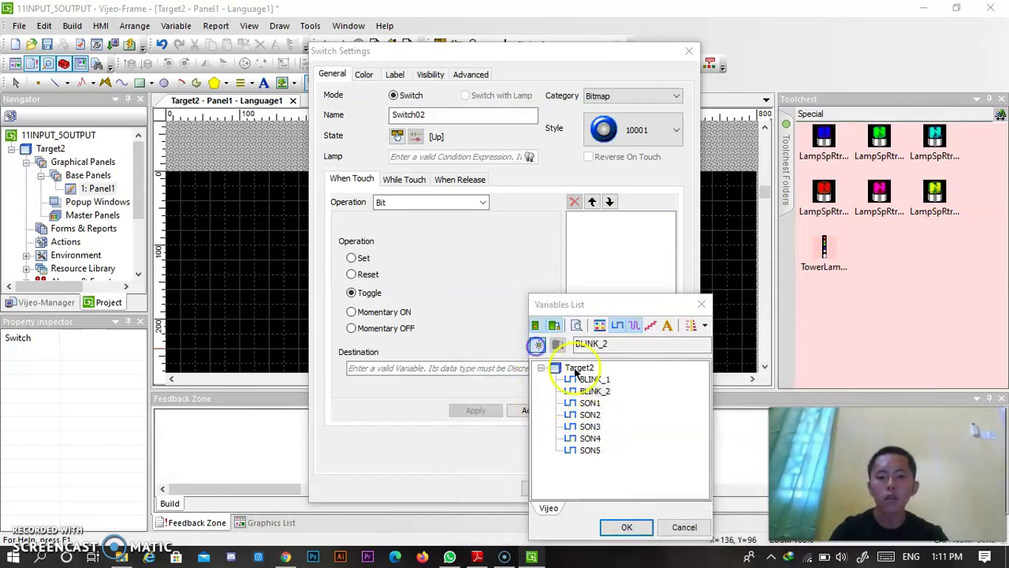
Create the internal BOOL variables BLINK_3 and BLINK_4 in the variable list
left_click(536, 345)
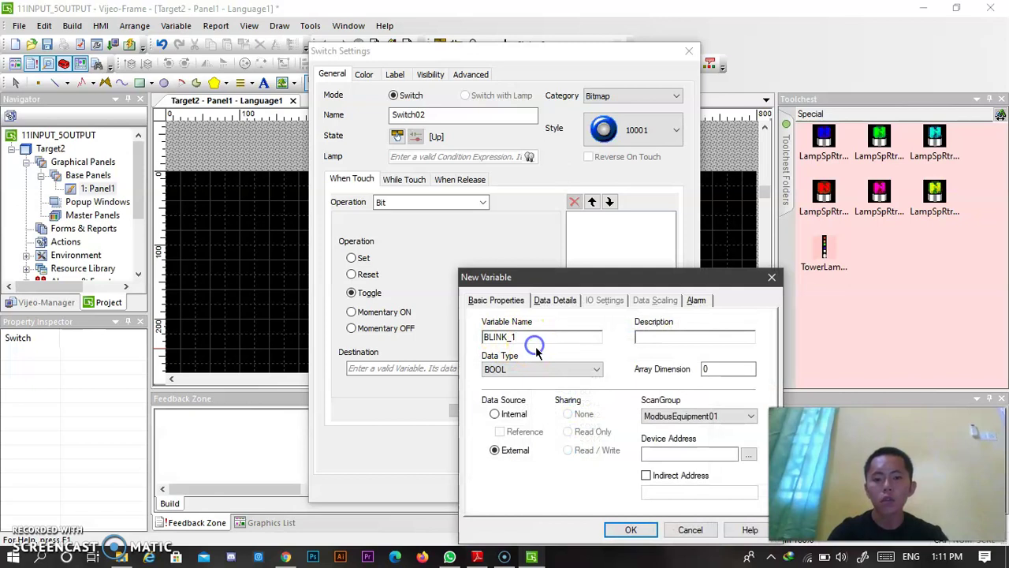
type("BLINK_3")
left_click(494, 414)
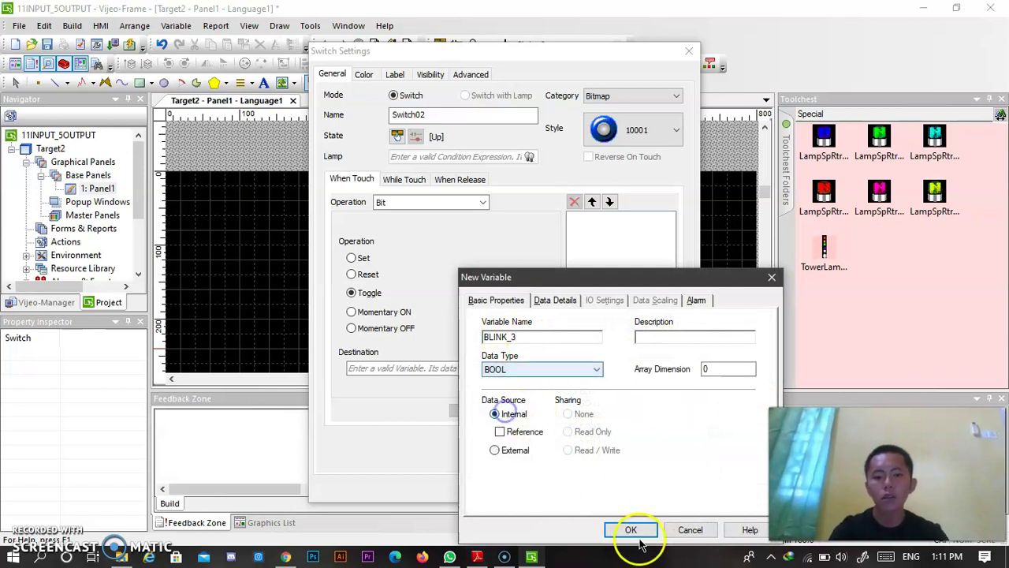
left_click(631, 529)
left_click(537, 345)
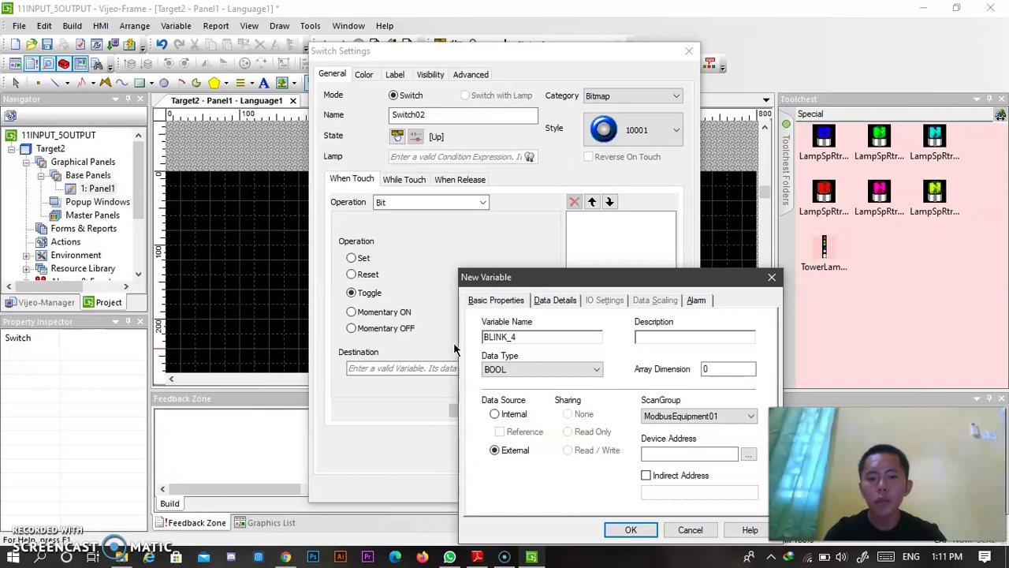
left_click(512, 414)
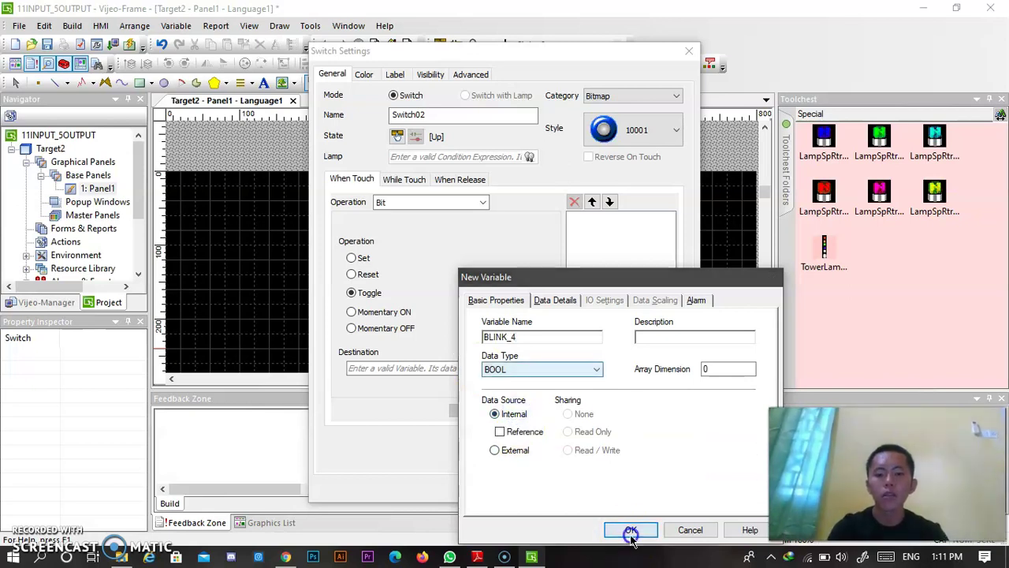
left_click(630, 529)
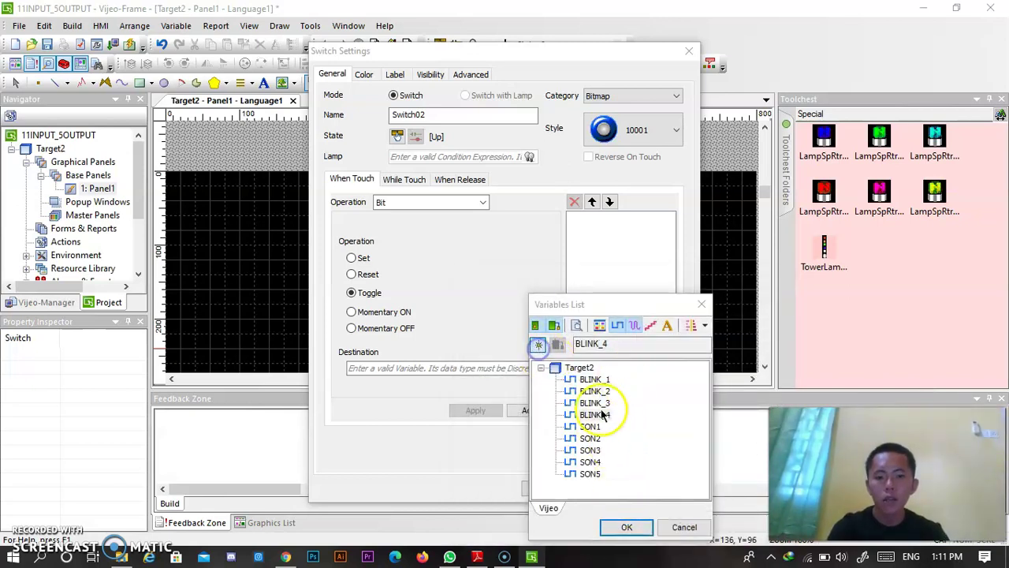
Add the internal BOOL variable BLINK_5 to the variable list
left_click(538, 347)
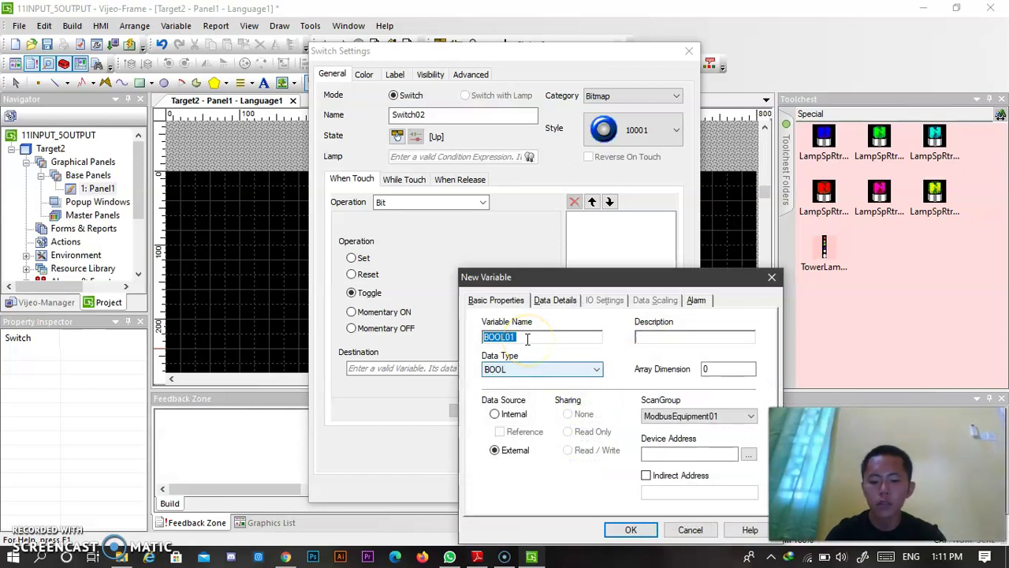
left_click(527, 338)
double_click(526, 338)
type("B")
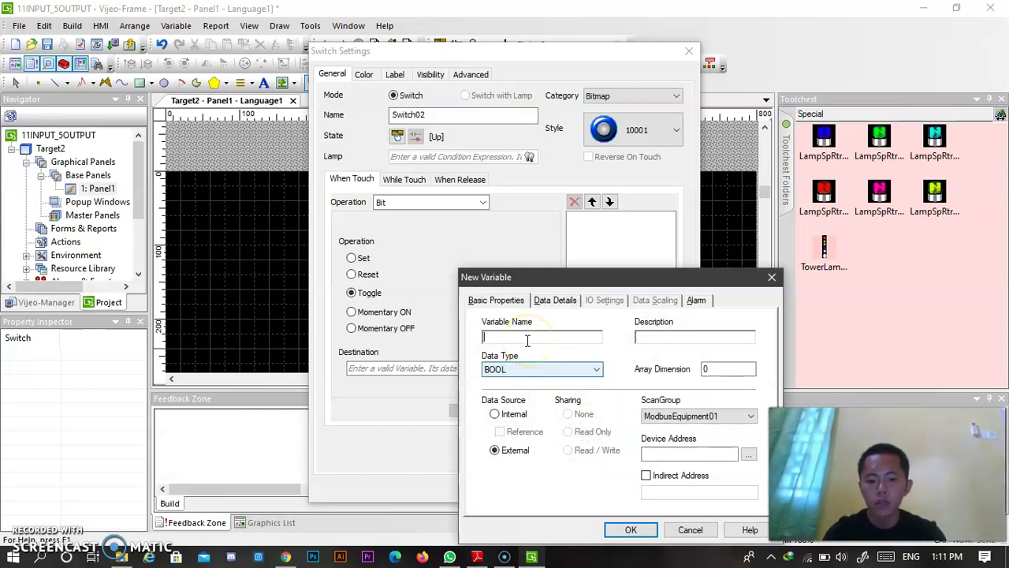
type("BLINK_5")
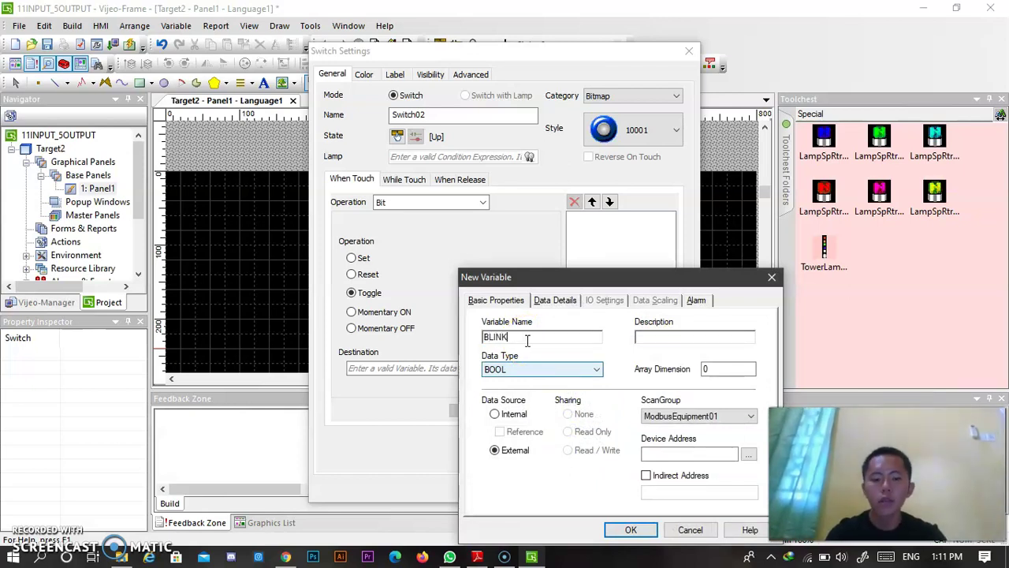
left_click(505, 414)
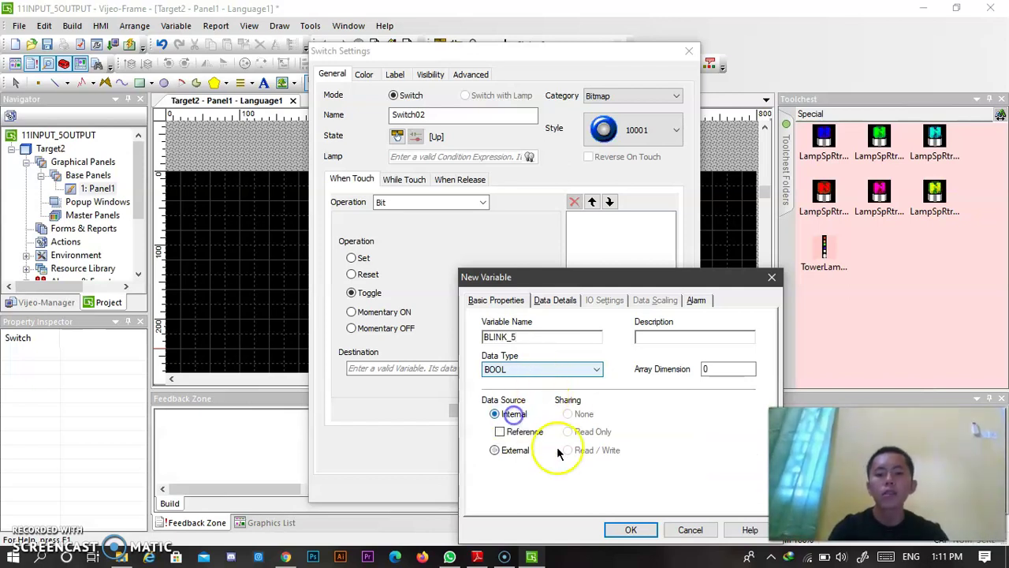
left_click(630, 529)
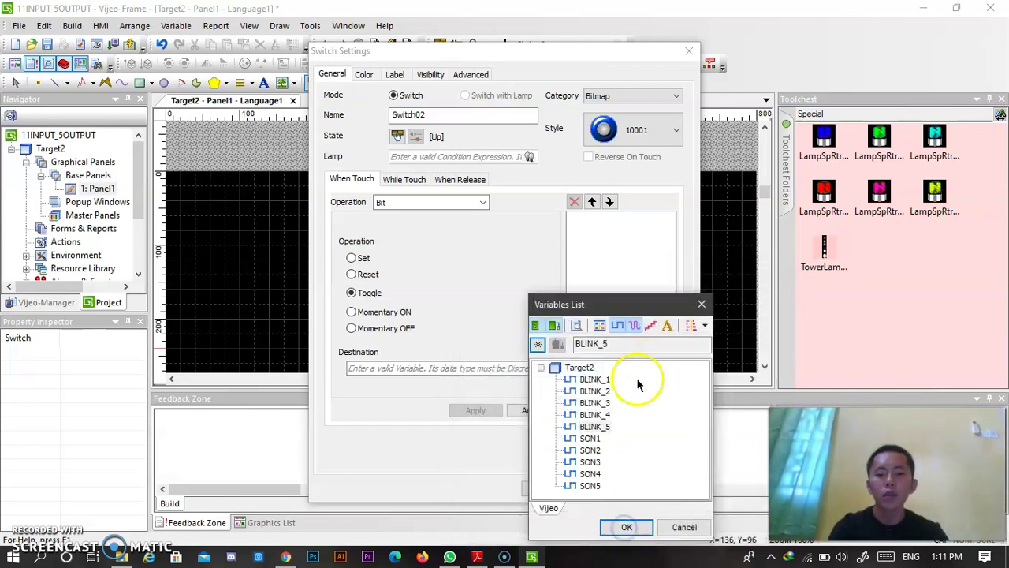
Create an internal BOOL variable named OFF in the variable list
left_click(537, 343)
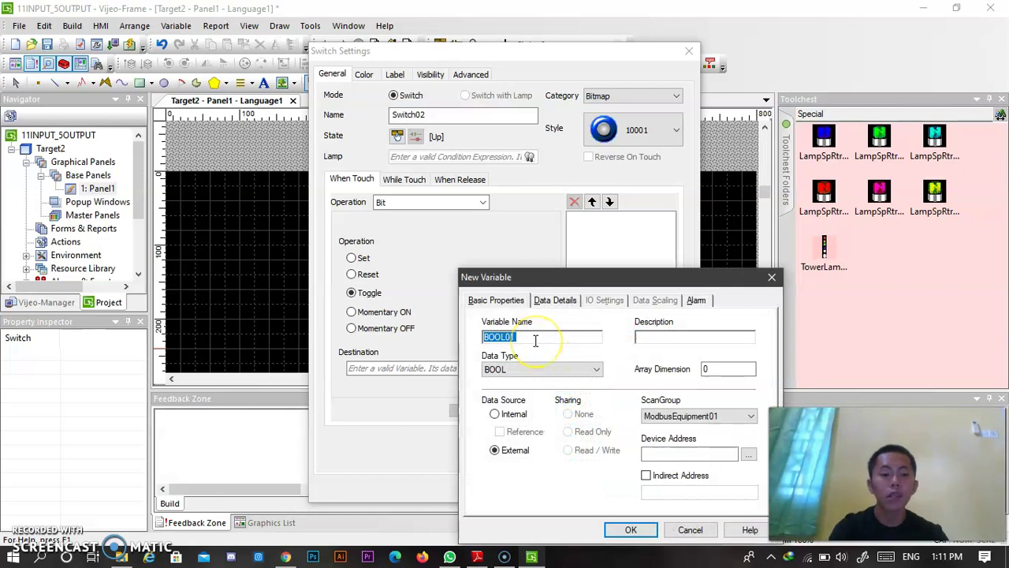
type("OFF")
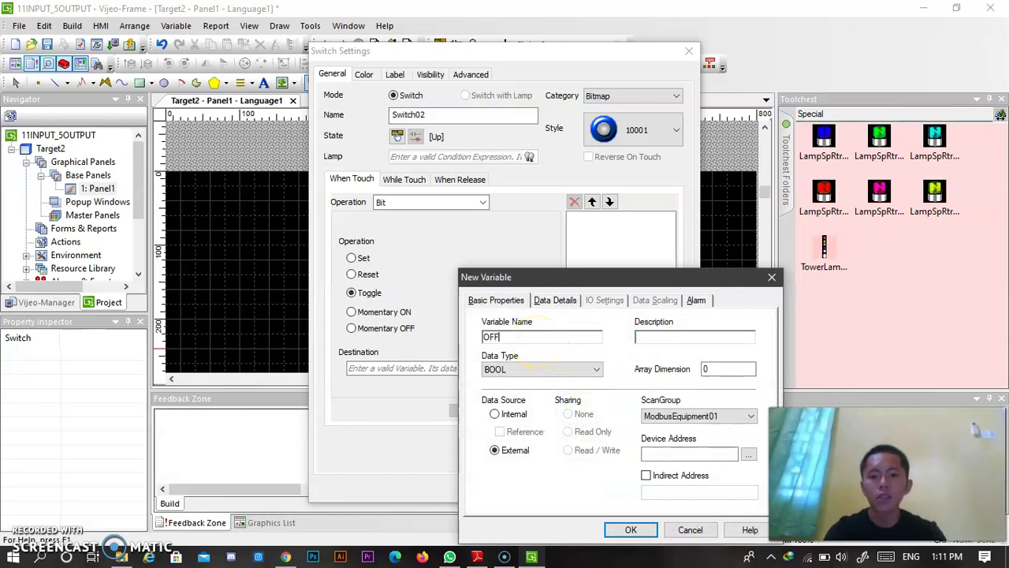
left_click(494, 414)
left_click(630, 529)
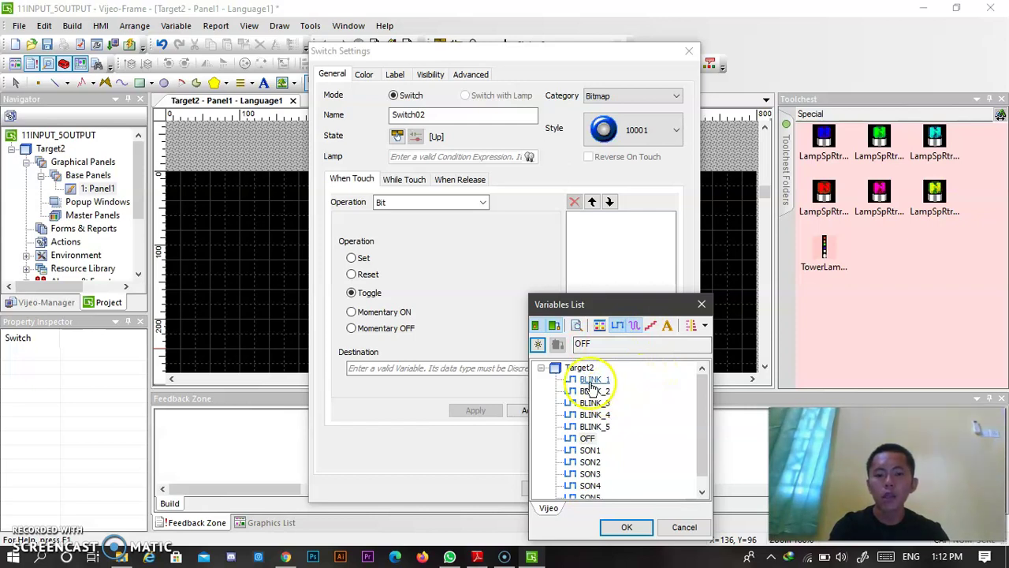
Assign SON1 as the toggle destination, add the bit toggle to the switch's touch operations, and accept the switch settings
scroll(592, 418, "down", 1)
left_click(591, 439)
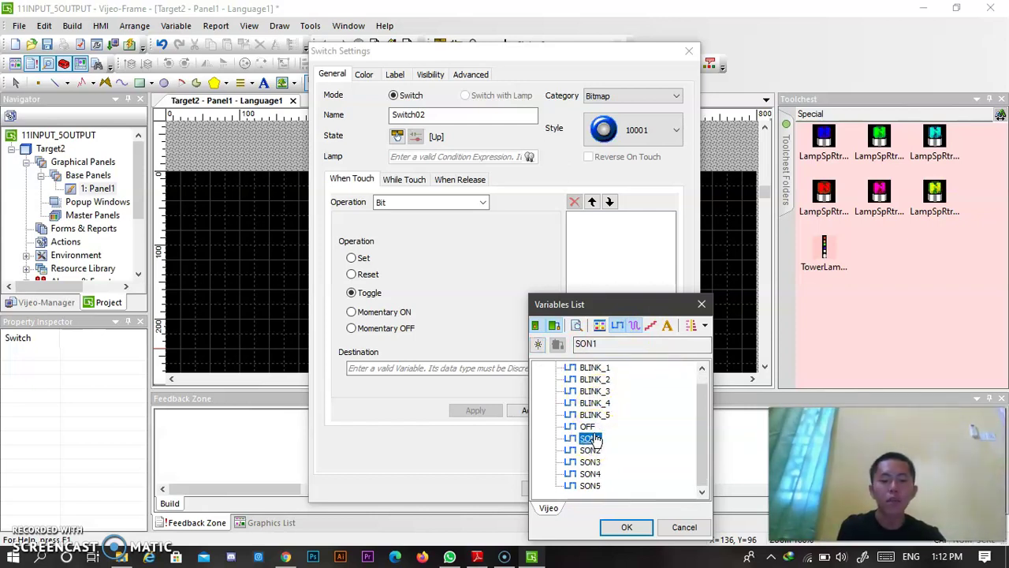
left_click(626, 526)
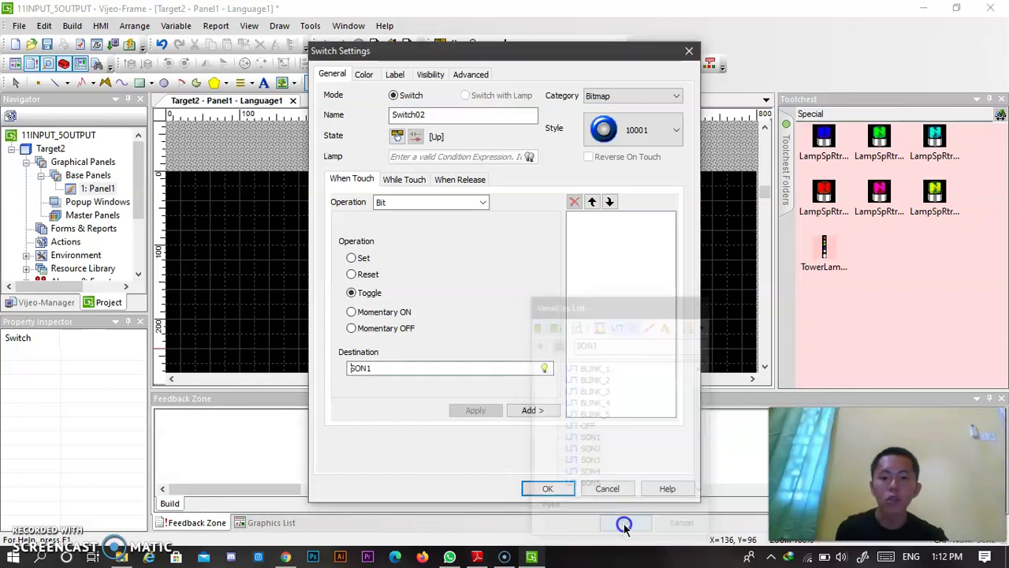
left_click(527, 413)
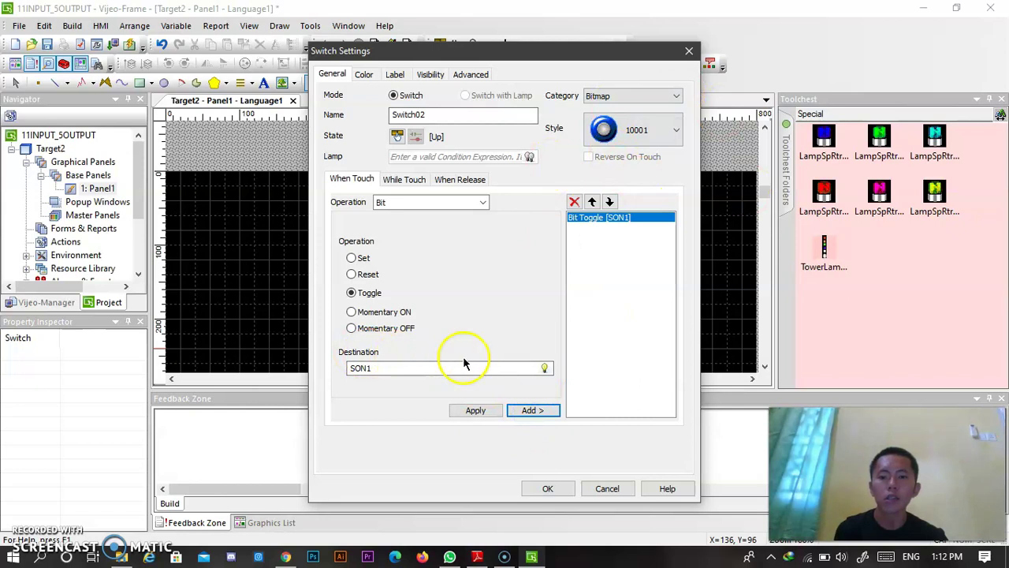
left_click(550, 487)
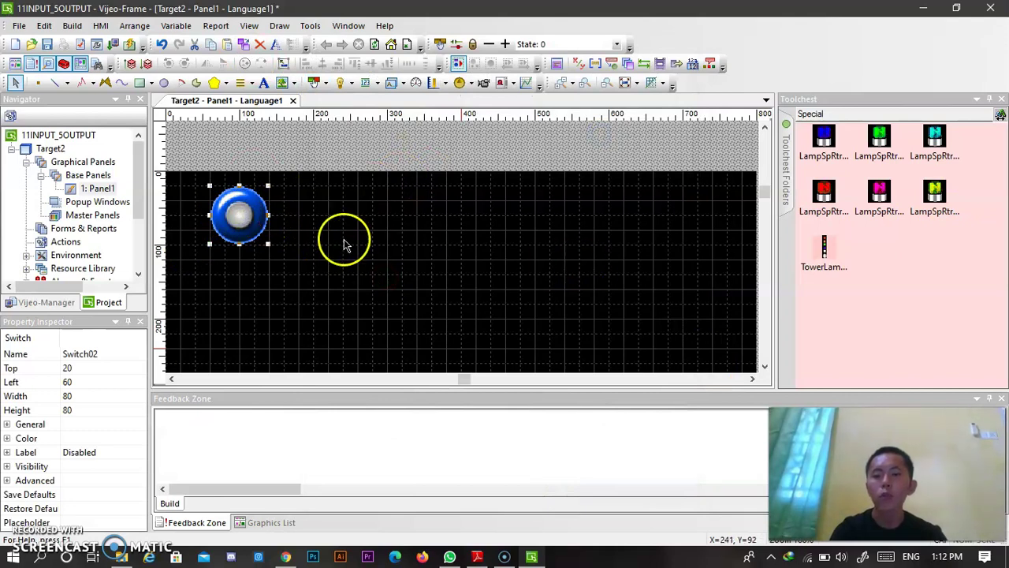
Duplicate the blue switch to form a horizontal row of five switches near the panel's upper edge
key("ctrl+c")
key("ctrl+v")
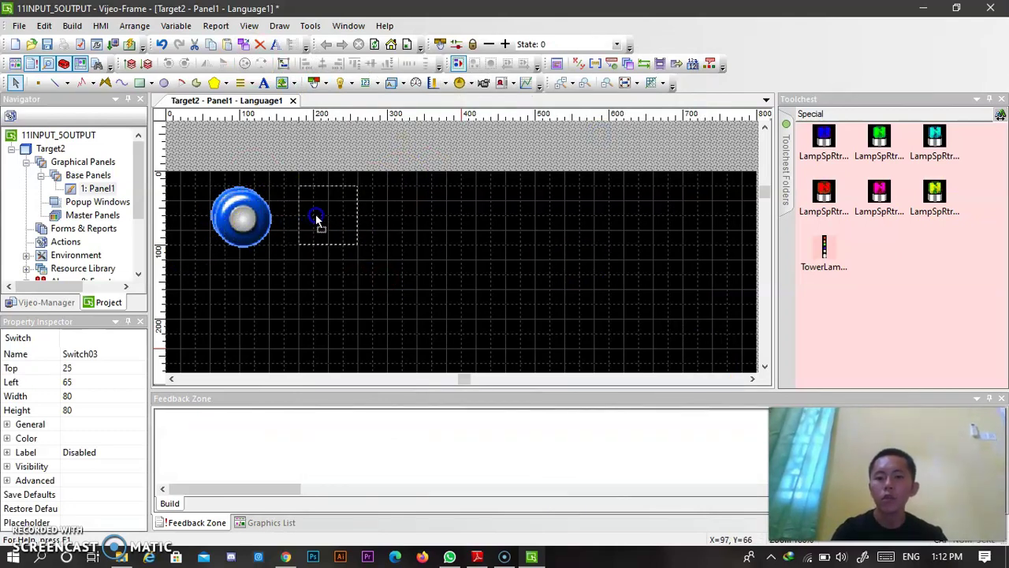
left_click(316, 219)
key("ctrl+v")
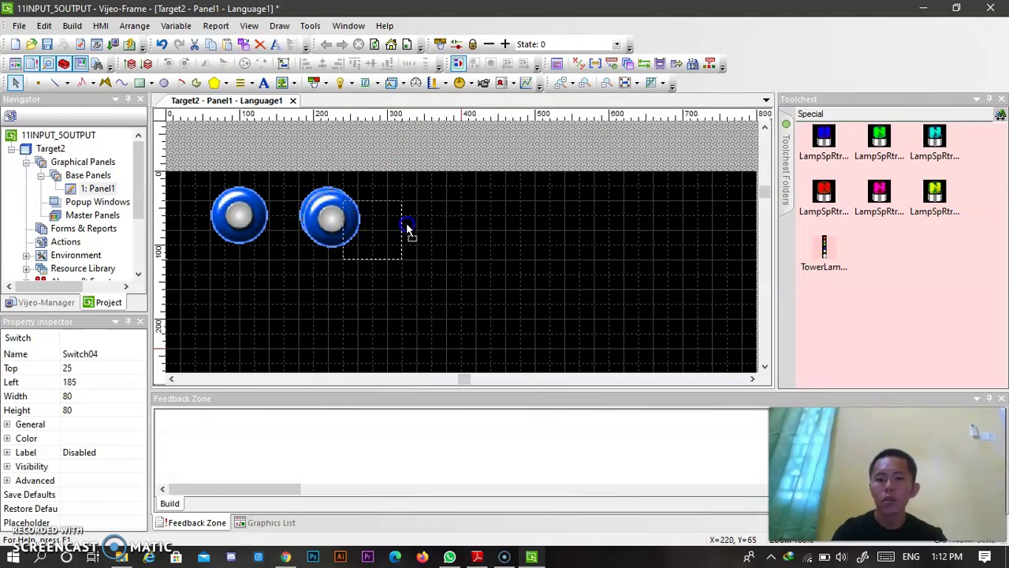
left_click(417, 213)
left_click(212, 183)
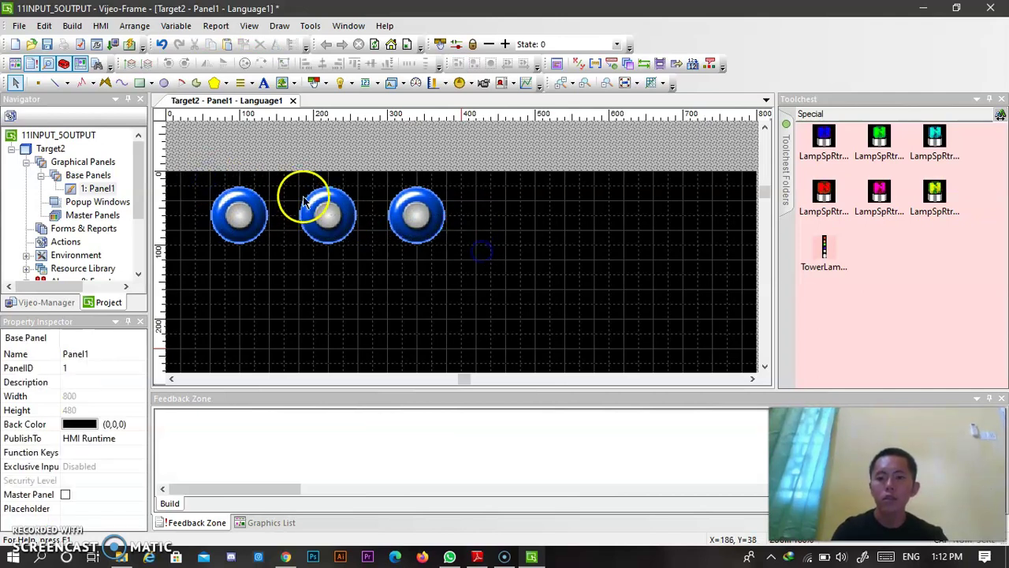
left_click_drag(305, 200, 506, 286)
left_click_drag(448, 241, 609, 229)
Duplicate the whole row of five switches directly below the first row, at top position 120
left_click(205, 183)
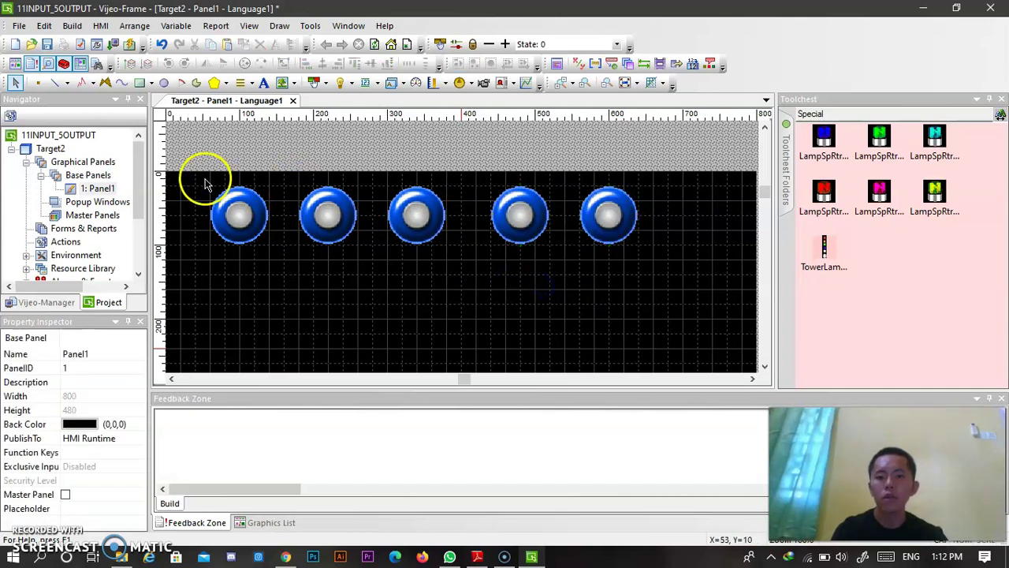
left_click_drag(678, 272, 725, 298)
left_click_drag(416, 216, 415, 296)
Add one more copy of the blue switch and place it above the SISTEM CONF. button at left 60, top 260
scroll(616, 299, "down", 2)
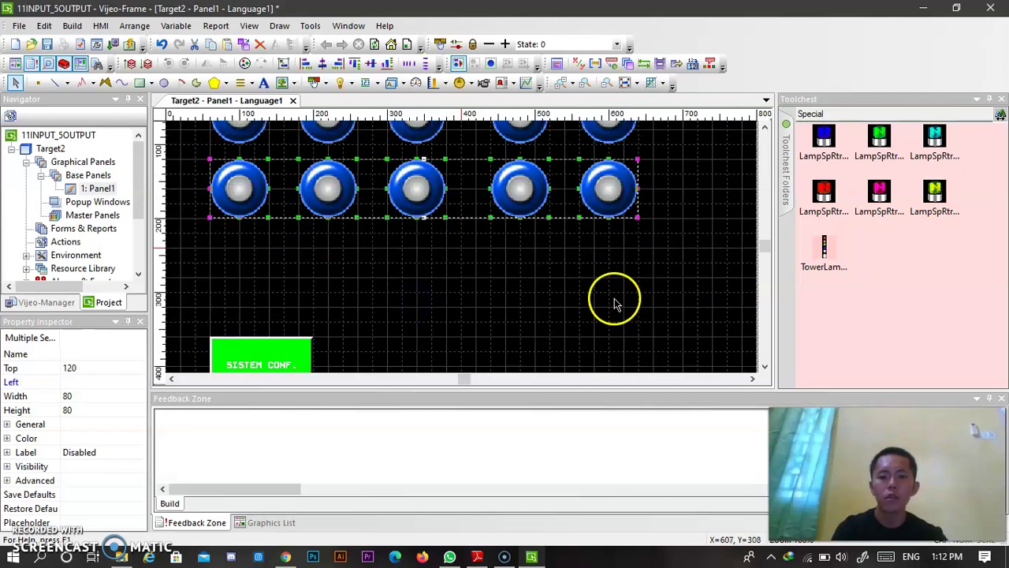
scroll(551, 290, "up", 1)
left_click(606, 302)
left_click(608, 254)
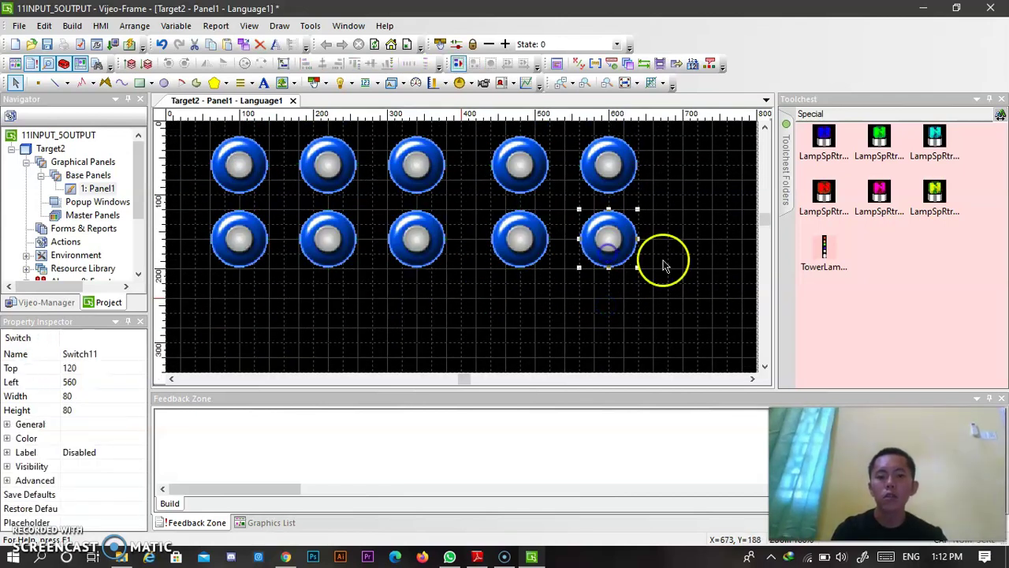
key("ctrl+v")
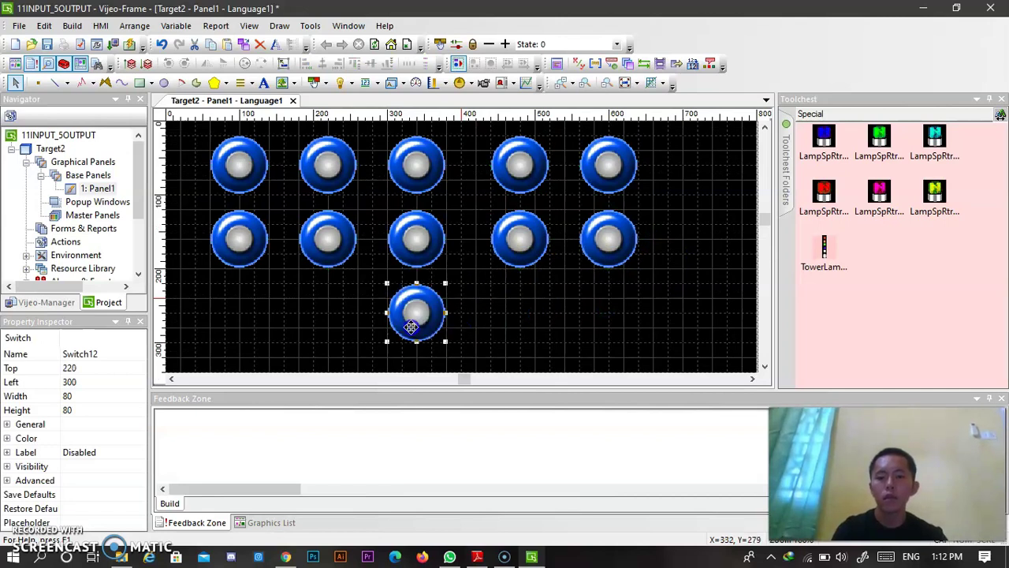
scroll(414, 259, "down", 1)
left_click_drag(420, 221, 319, 223)
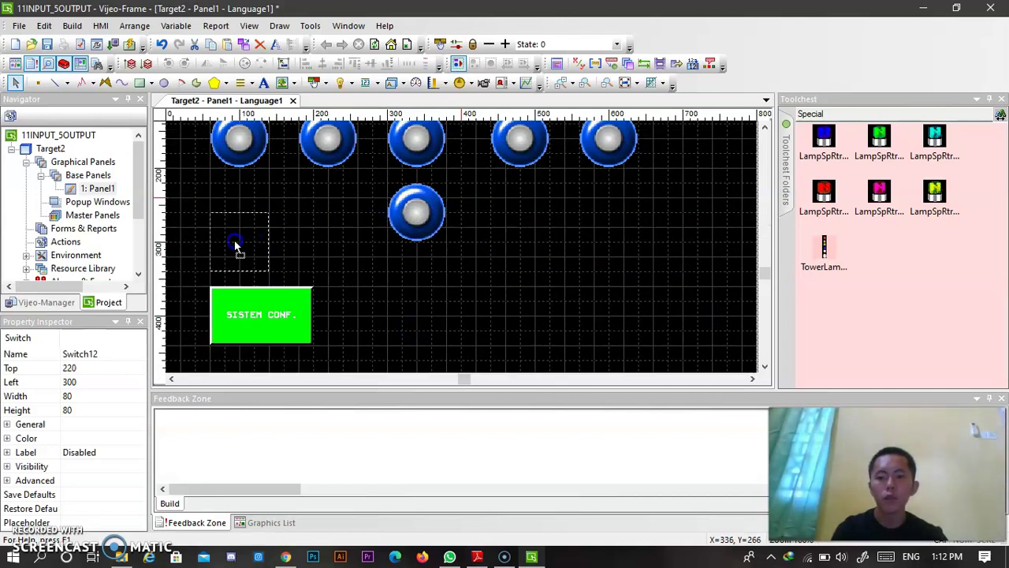
left_click_drag(234, 243, 235, 244)
Place the tower lamp from the Special lamps below the switch rows at left 360, top 220, enlarged to 100 wide by 200 high
left_click(787, 181)
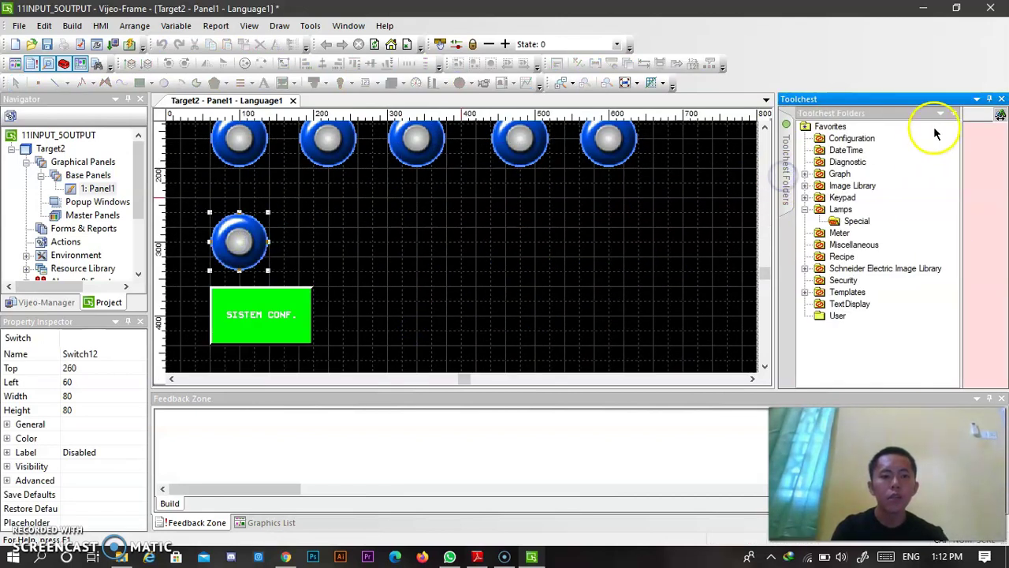
left_click(787, 154)
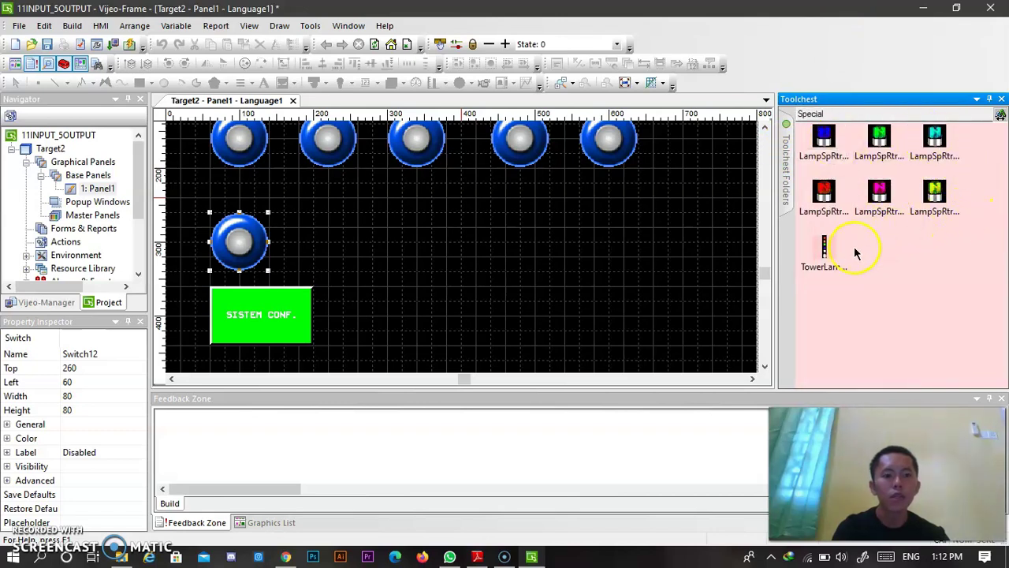
left_click_drag(824, 251, 454, 253)
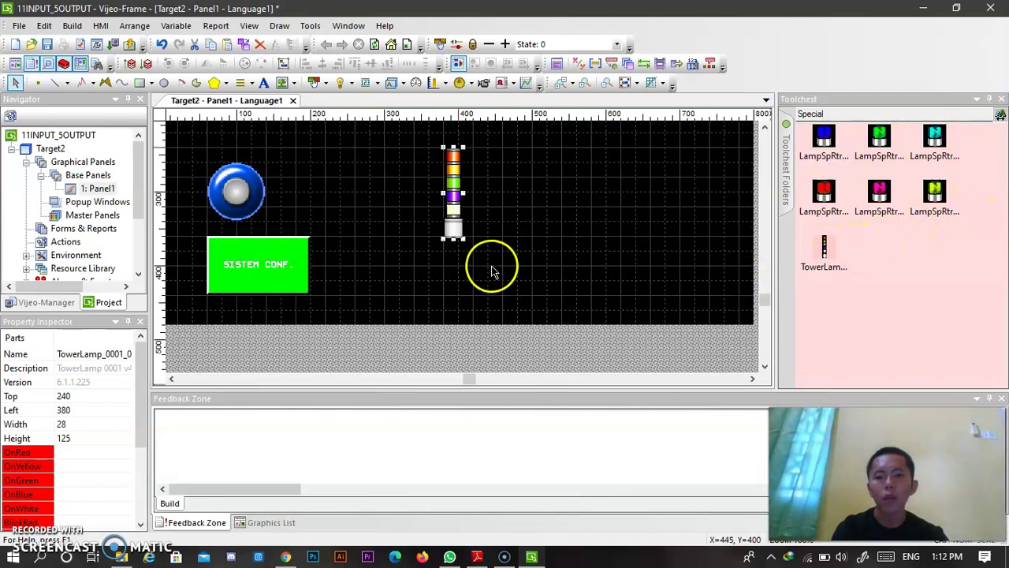
left_click_drag(464, 289, 519, 343)
left_click_drag(485, 274, 466, 255)
left_click(601, 258)
left_click(475, 245)
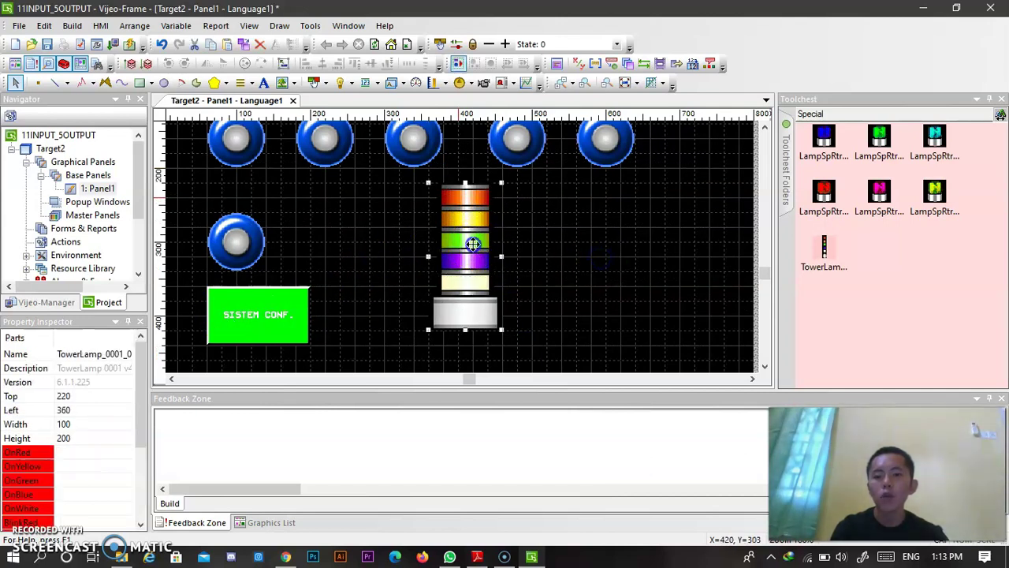
scroll(46, 430, "down", 3)
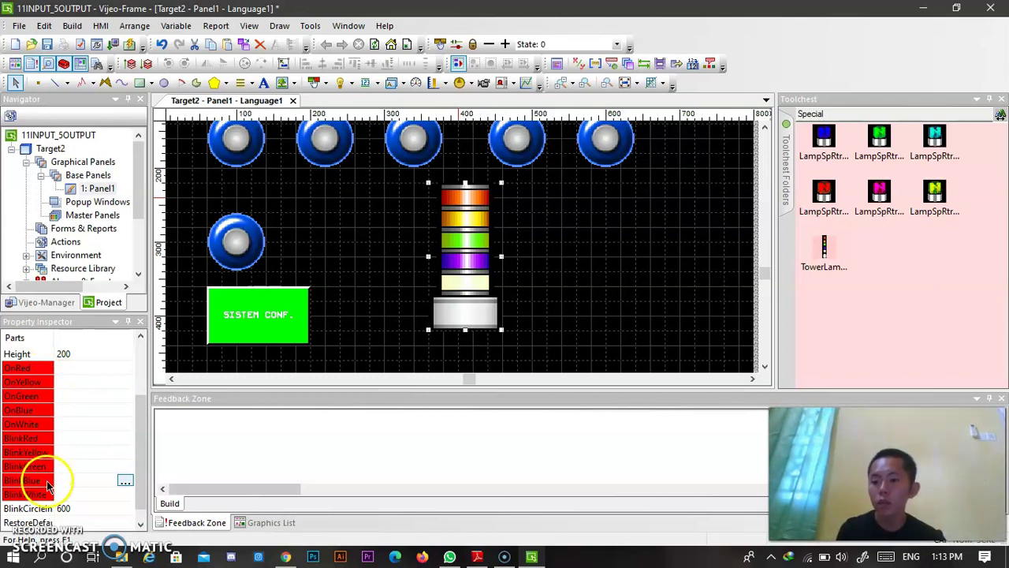
scroll(68, 411, "up", 1)
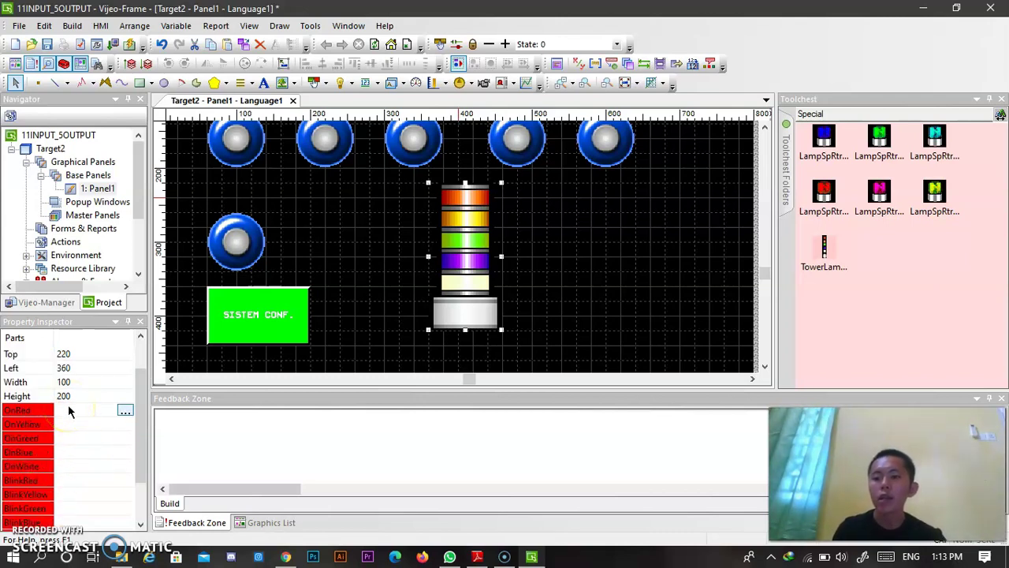
scroll(69, 410, "down", 1)
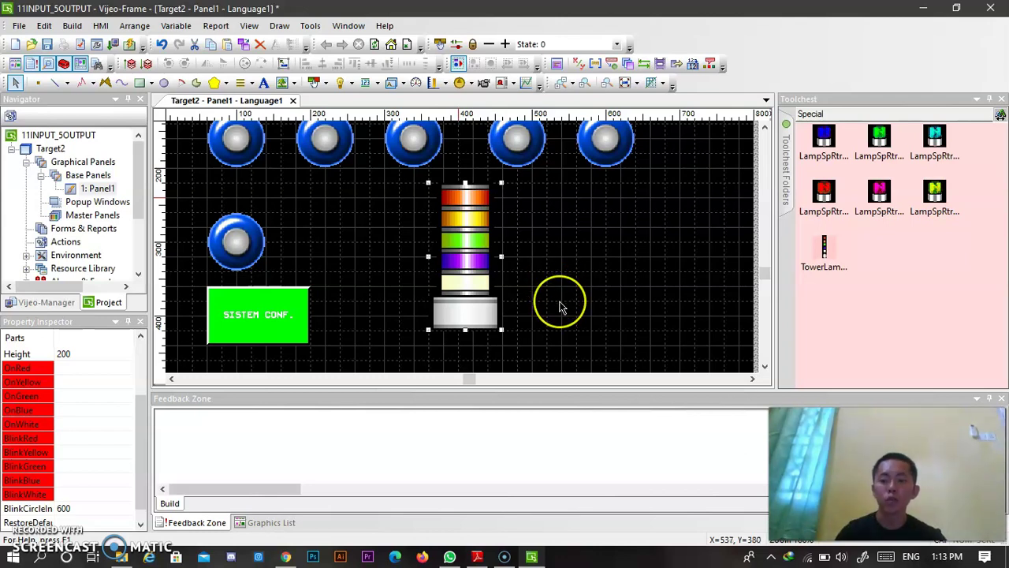
Give the first switch in the upper row a static label reading SON1 over LAMP1 in Vijeo Modern 8x13 Bold
scroll(387, 286, "up", 2)
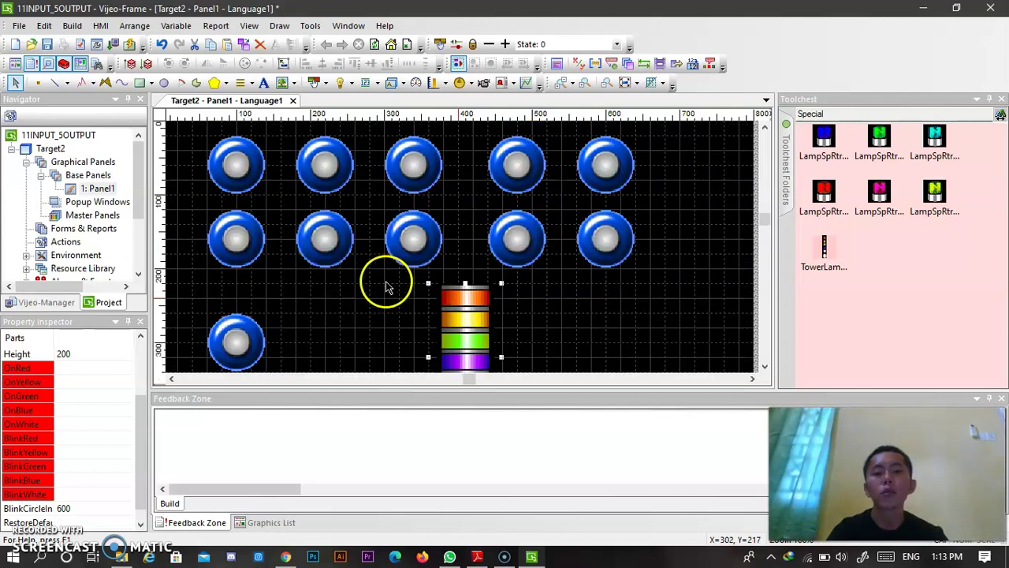
scroll(387, 287, "up", 1)
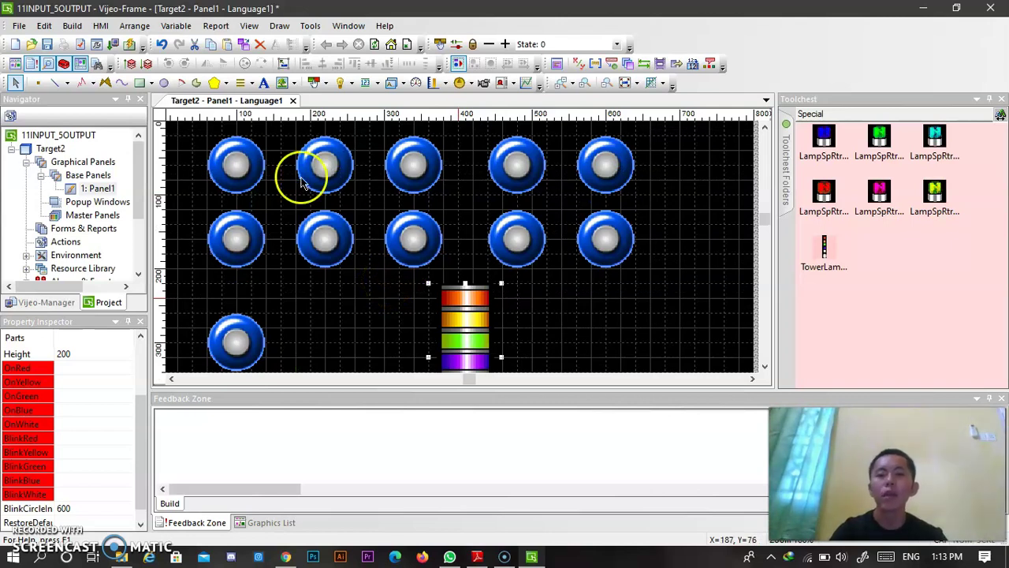
left_click(237, 171)
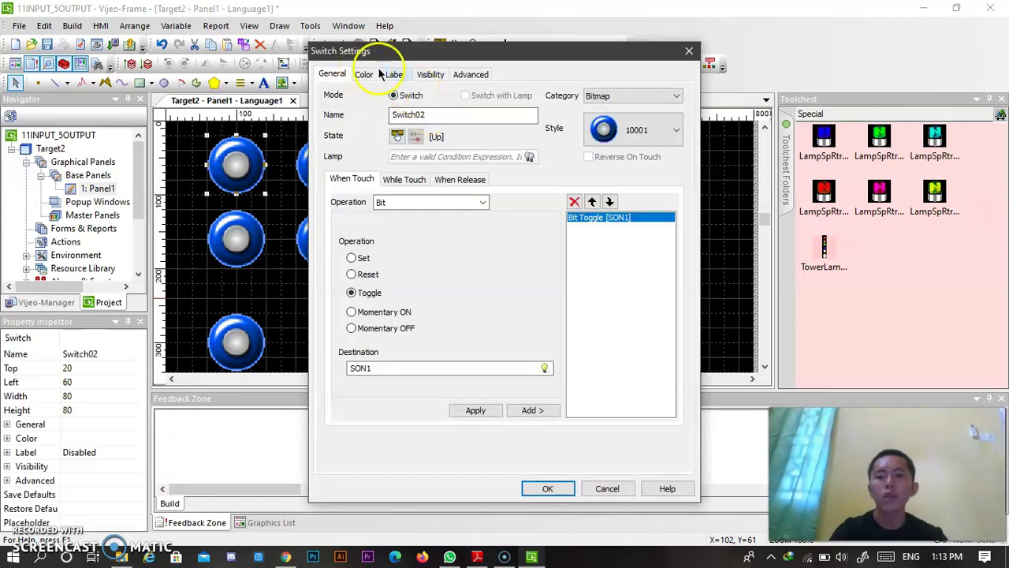
left_click(394, 75)
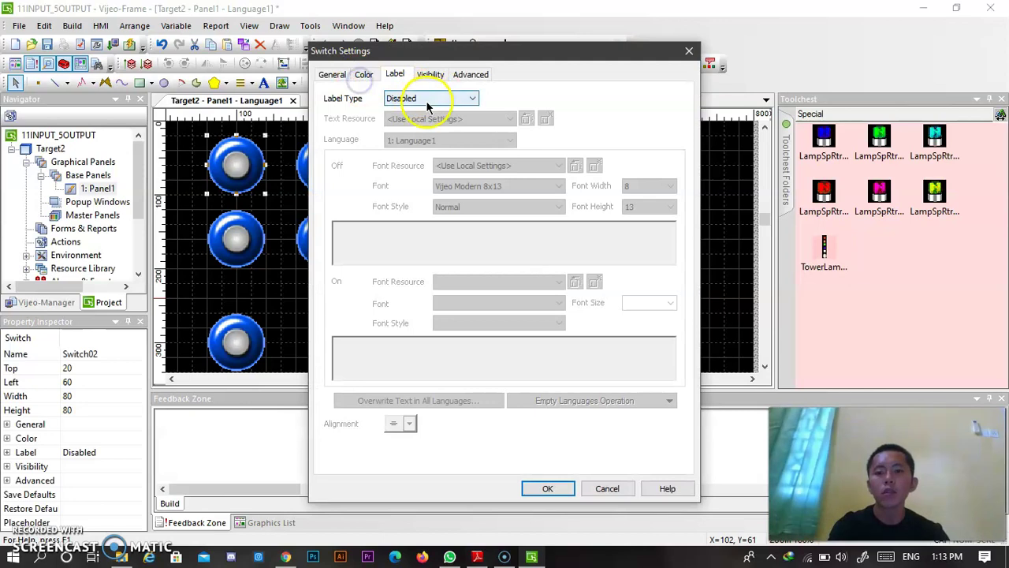
left_click(446, 98)
left_click(442, 122)
left_click(542, 190)
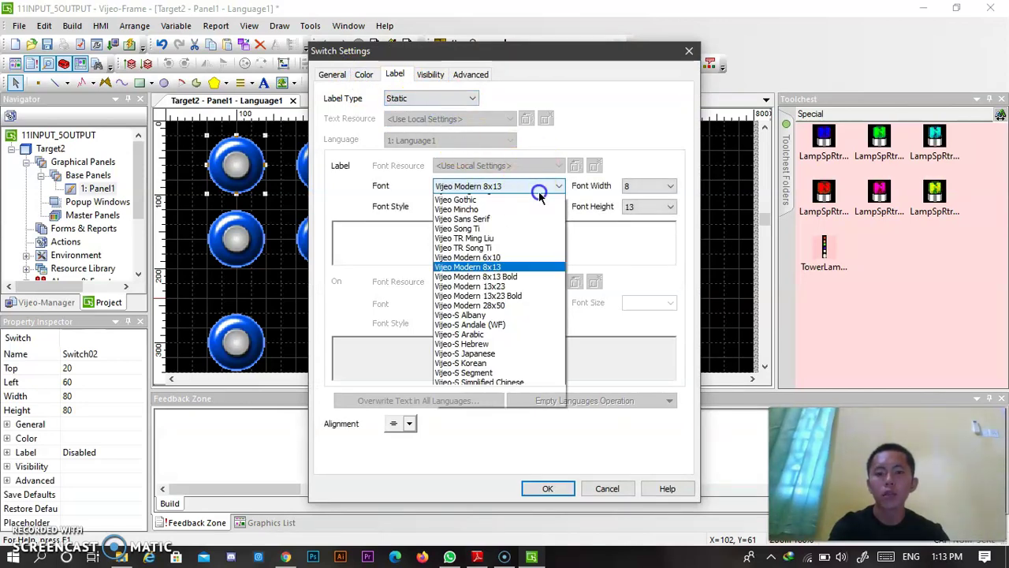
left_click(524, 315)
left_click(495, 246)
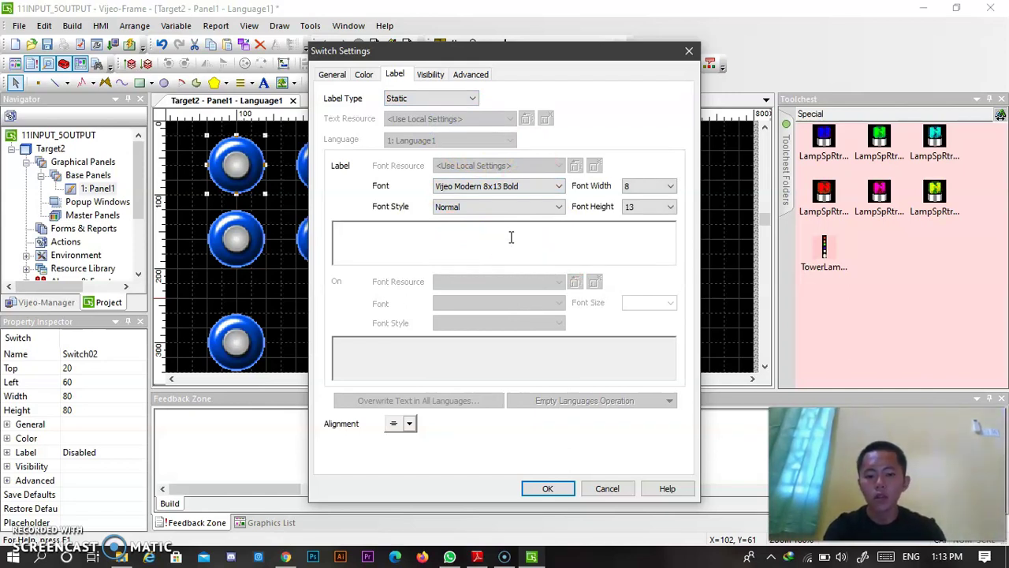
type("SON1")
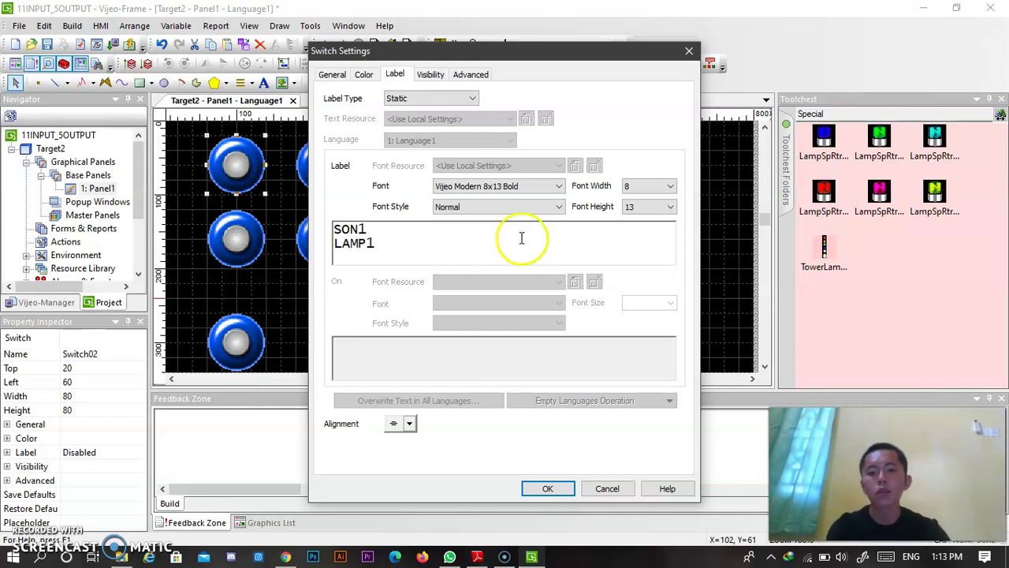
left_click(548, 489)
Set the style of the second switch in the upper row to the round green bitmap 10002
left_click(320, 164)
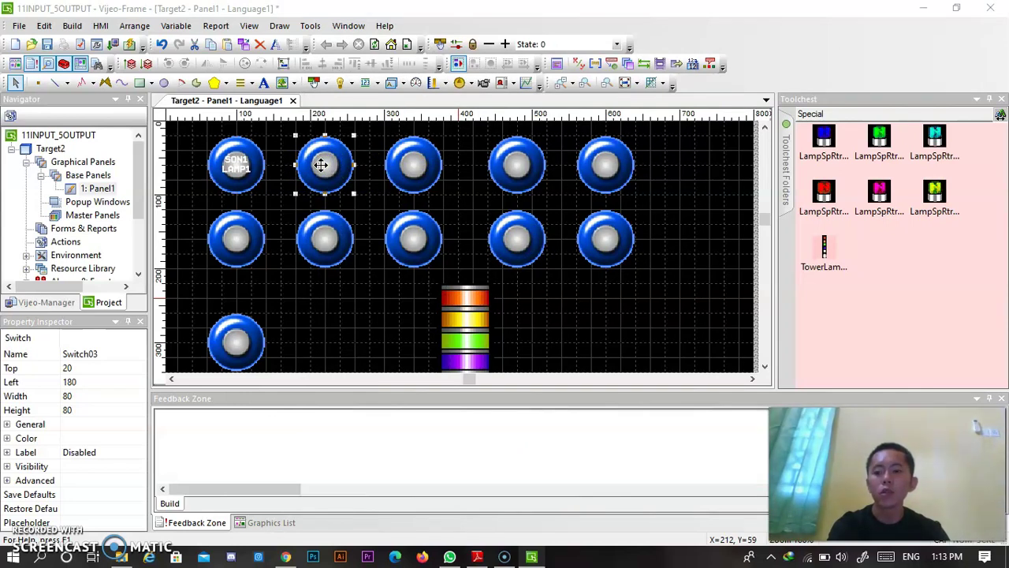
double_click(321, 164)
left_click(361, 75)
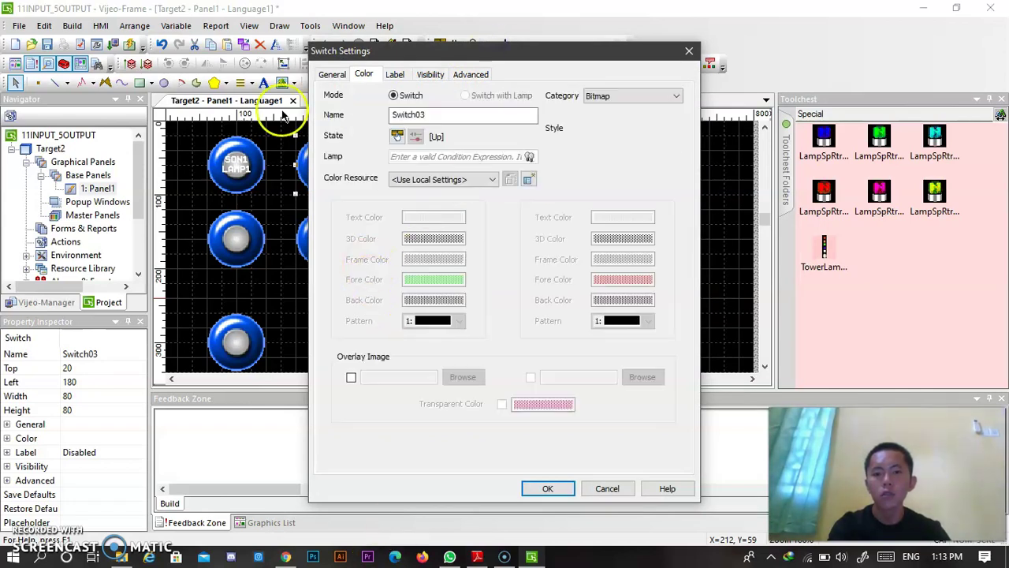
left_click(331, 74)
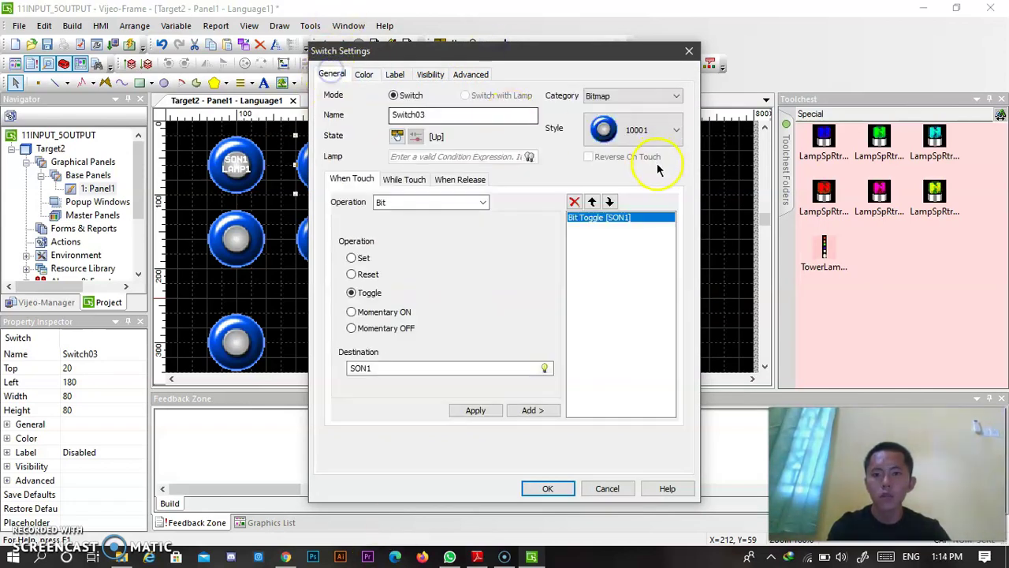
left_click(638, 148)
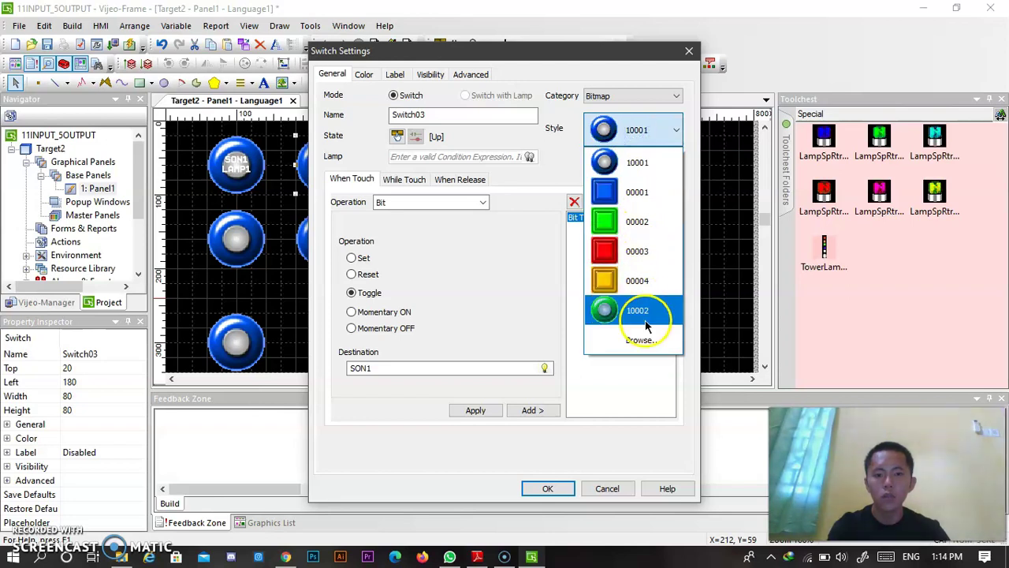
left_click(645, 319)
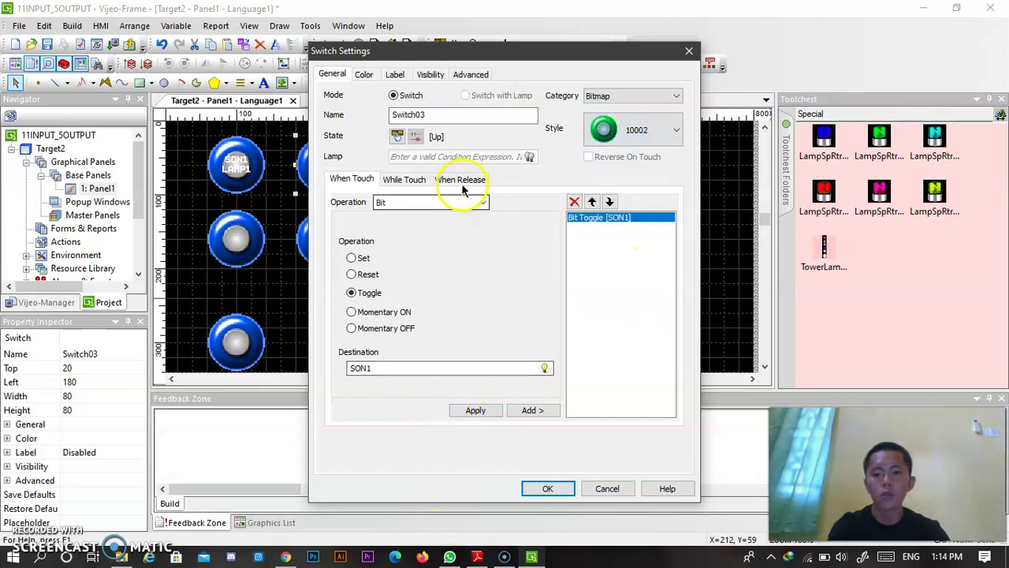
Give the second switch a static label reading SON2 over LAMP2 in Vijeo Modern 8x13 Bold and accept its settings
left_click(394, 74)
left_click(431, 98)
left_click(442, 117)
left_click(521, 187)
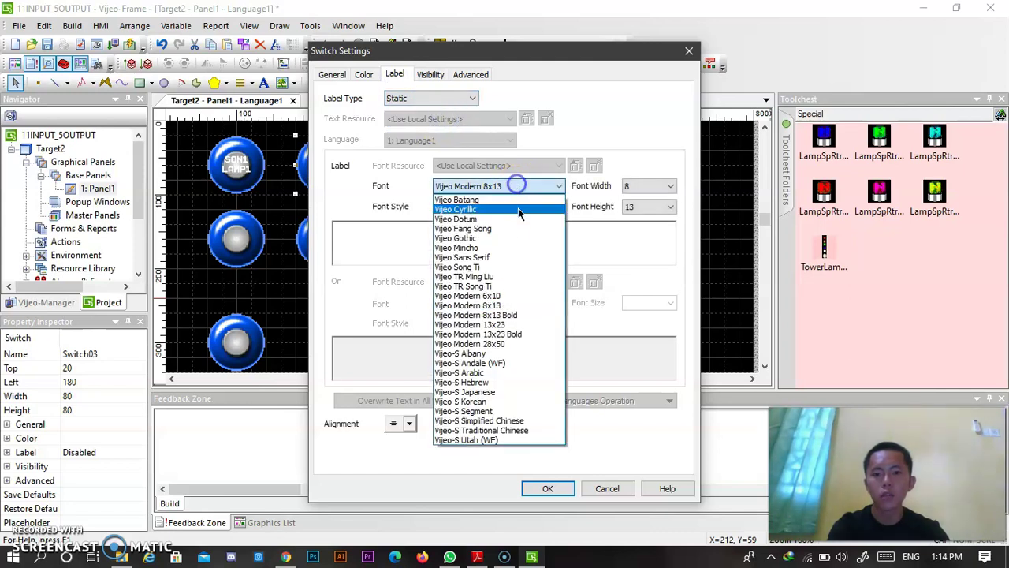
left_click(513, 321)
left_click(503, 231)
type("SON2")
key("Return")
type("LAMP2")
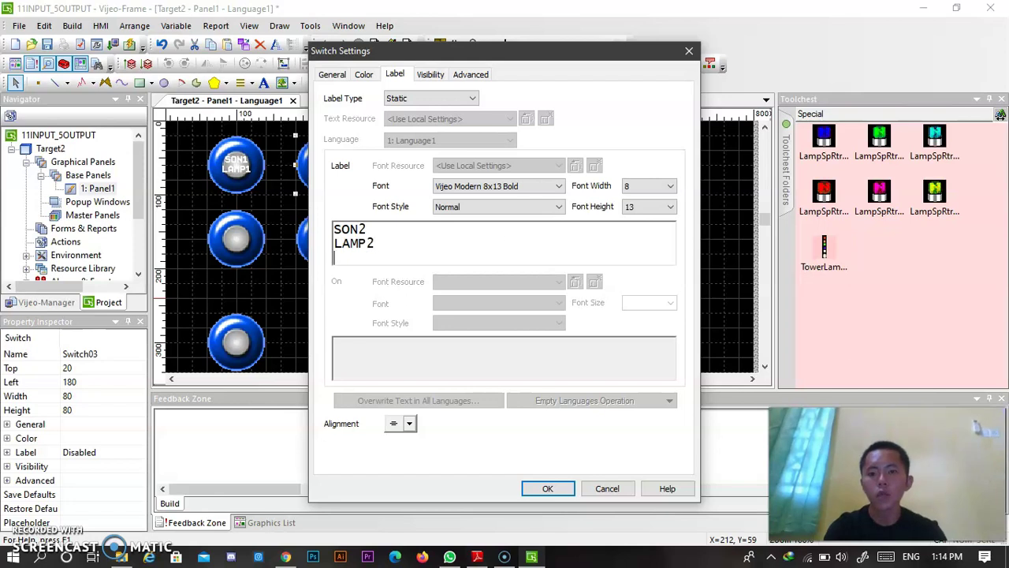
left_click(547, 489)
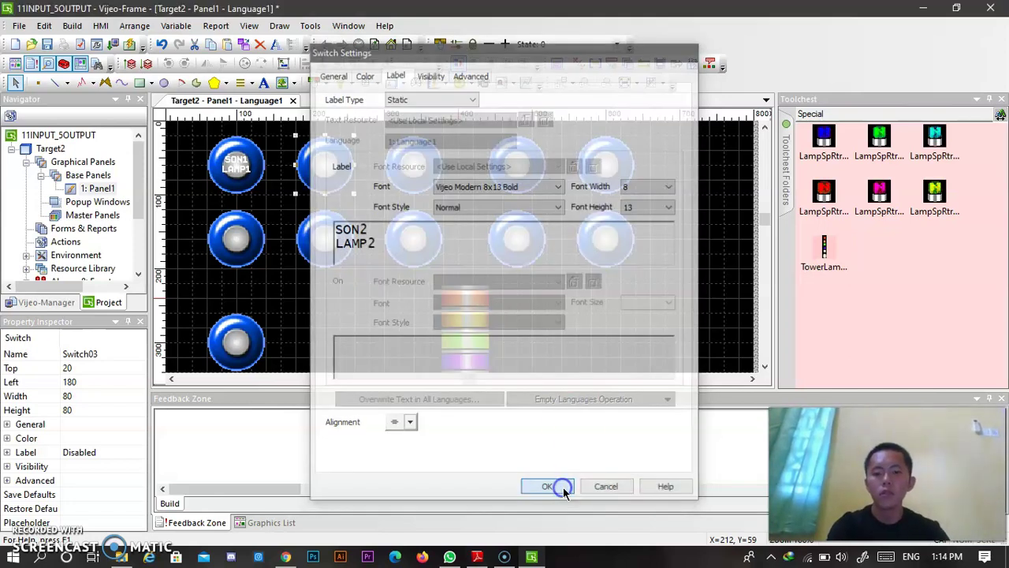
left_click(421, 162)
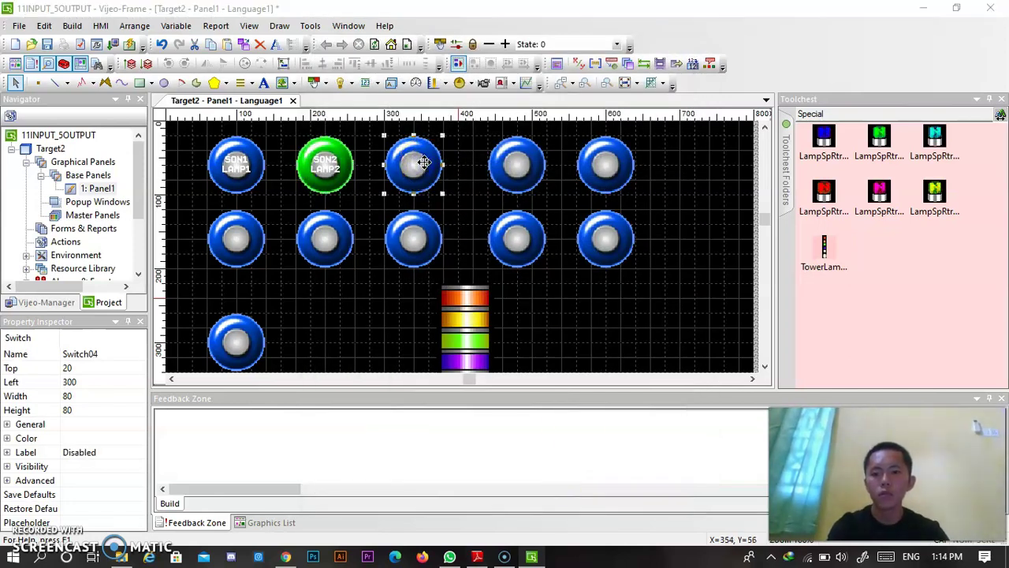
double_click(424, 163)
left_click(693, 41)
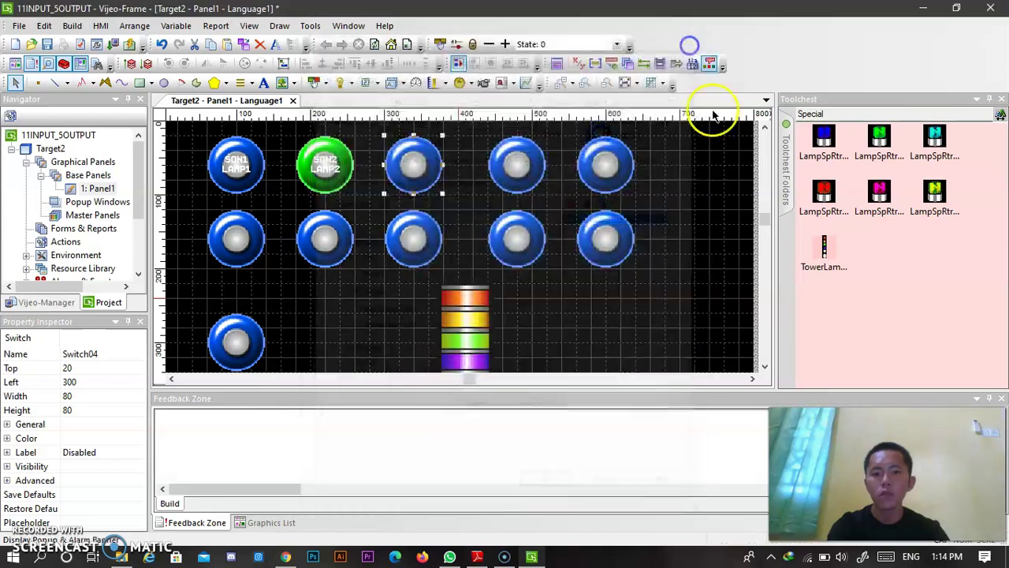
Set the style of the SON1 LAMP1 switch to the round red bitmap 10003 from the style browser
double_click(244, 163)
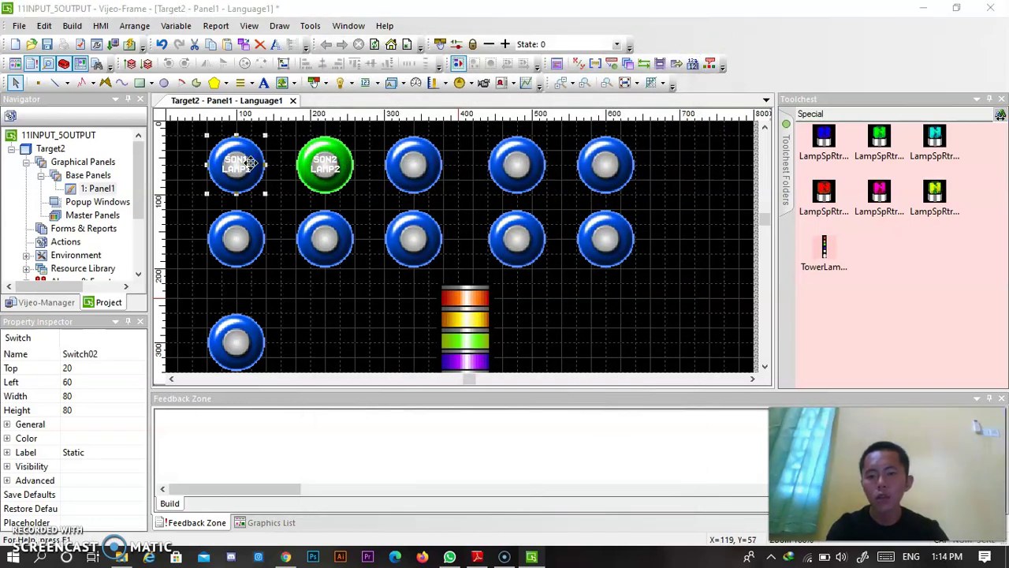
double_click(249, 162)
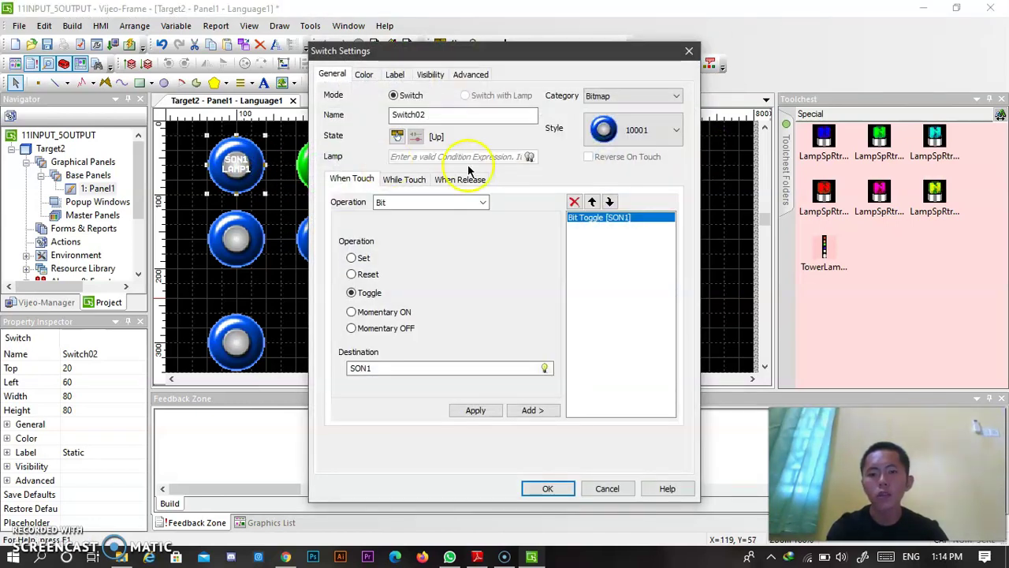
left_click(601, 136)
left_click(630, 344)
left_click(539, 253)
double_click(496, 250)
left_click(547, 488)
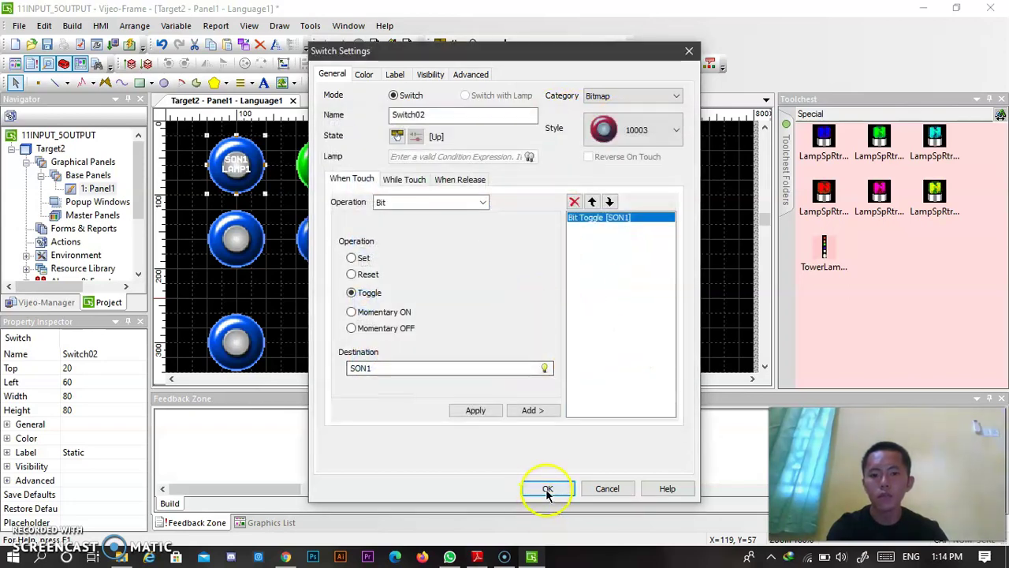
Set the style of the SON2 LAMP2 switch to the round yellow bitmap 10004 from the style browser
left_click(325, 168)
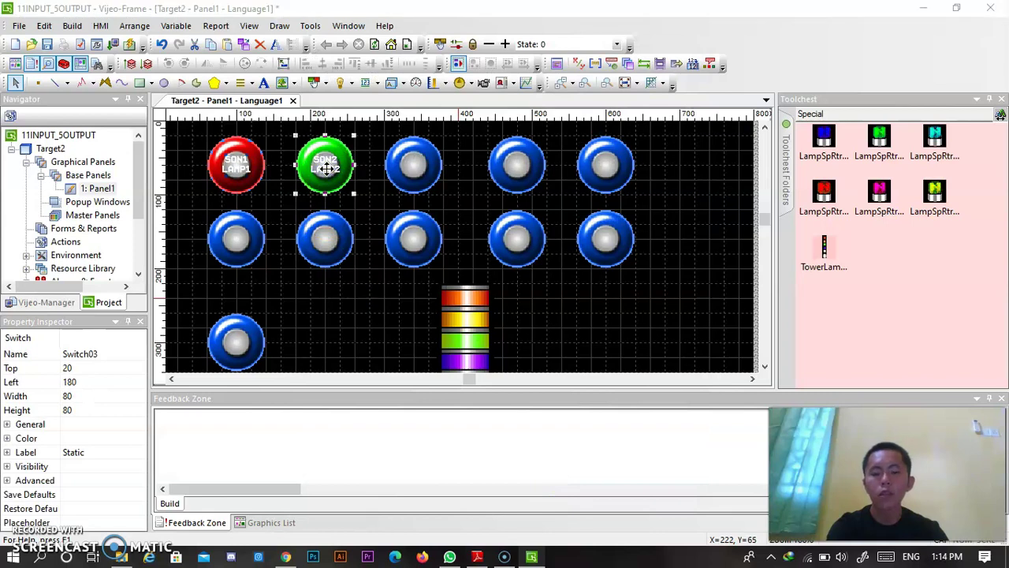
double_click(326, 167)
left_click(601, 122)
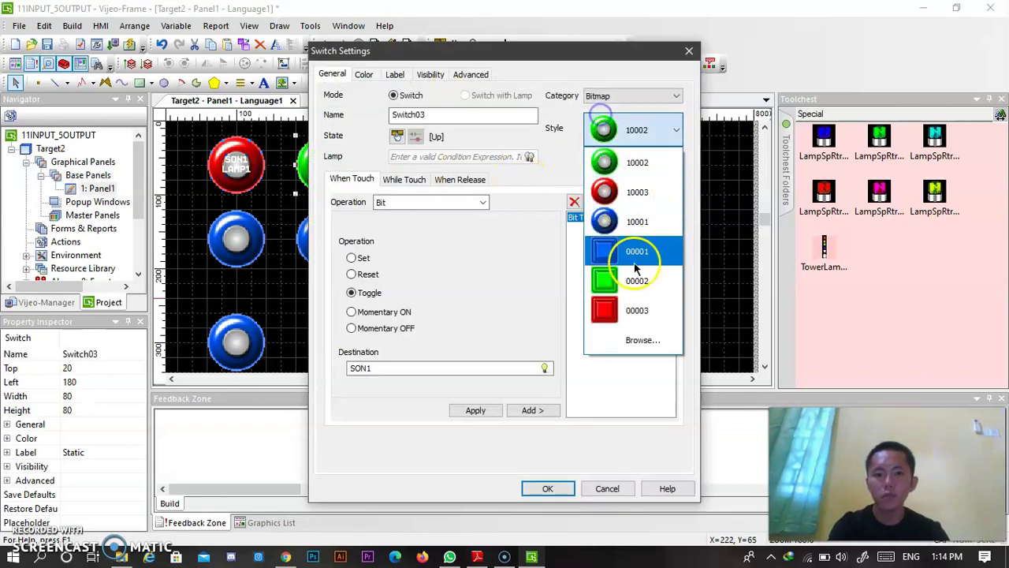
left_click(635, 336)
left_click(567, 243)
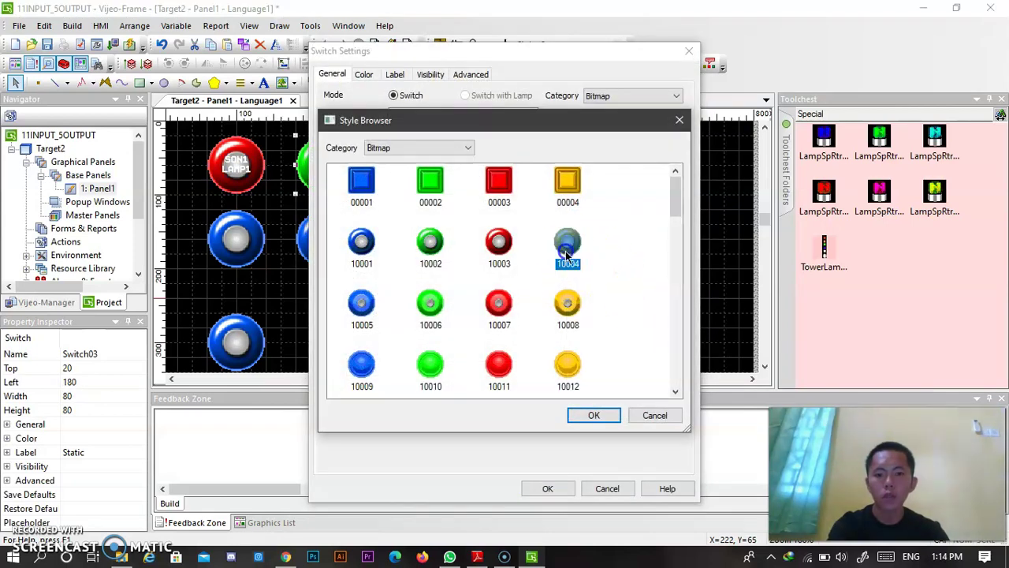
left_click(594, 415)
left_click(547, 488)
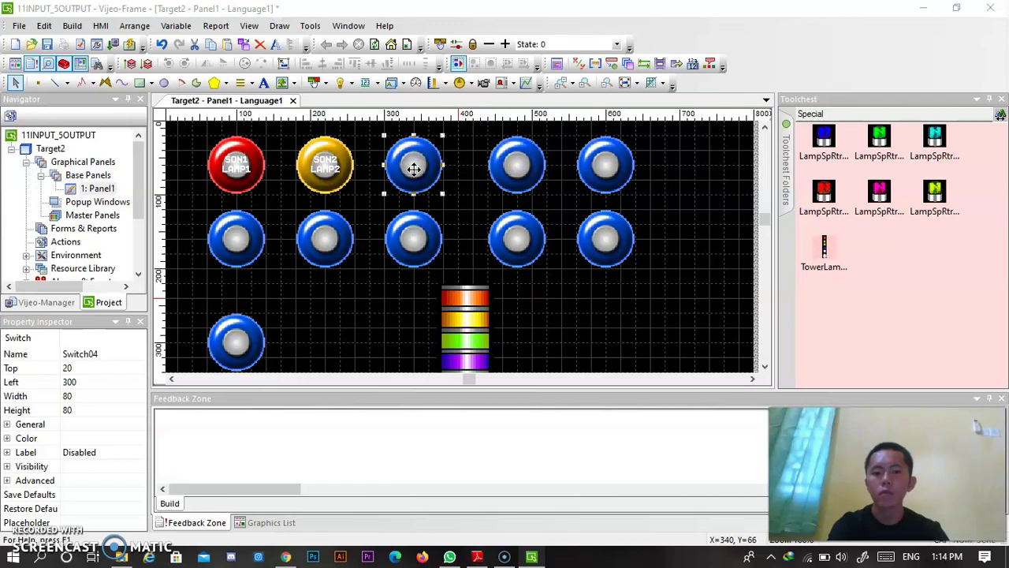
Set the style of the third switch in the upper row to the round green bitmap 10002
left_click(611, 141)
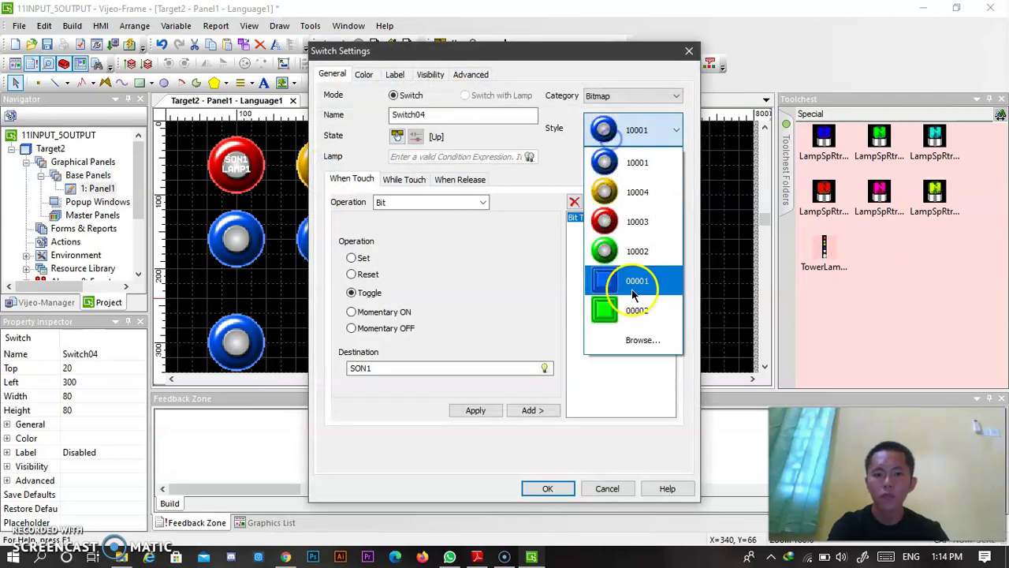
left_click(634, 240)
left_click(563, 482)
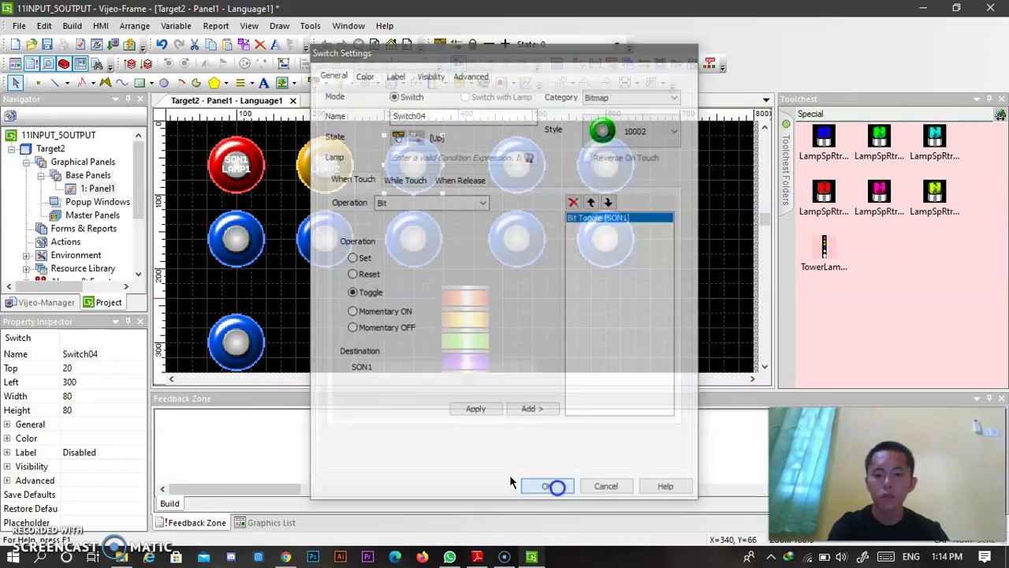
Select the tower lamp and compare its On and Blink colour properties with the switches in the upper row
left_click(457, 315)
scroll(90, 413, "down", 3)
scroll(90, 412, "up", 2)
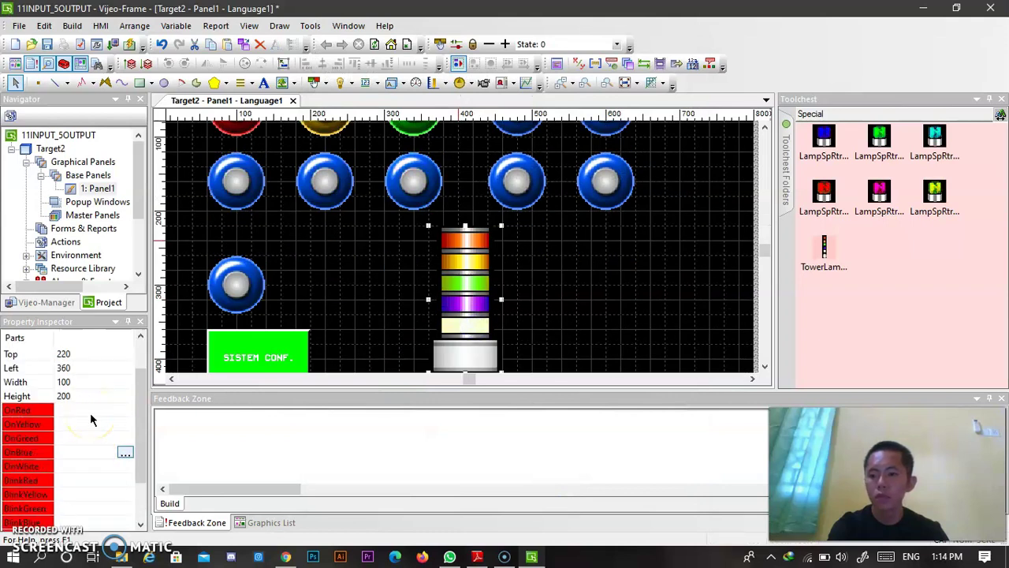
scroll(506, 266, "up", 1)
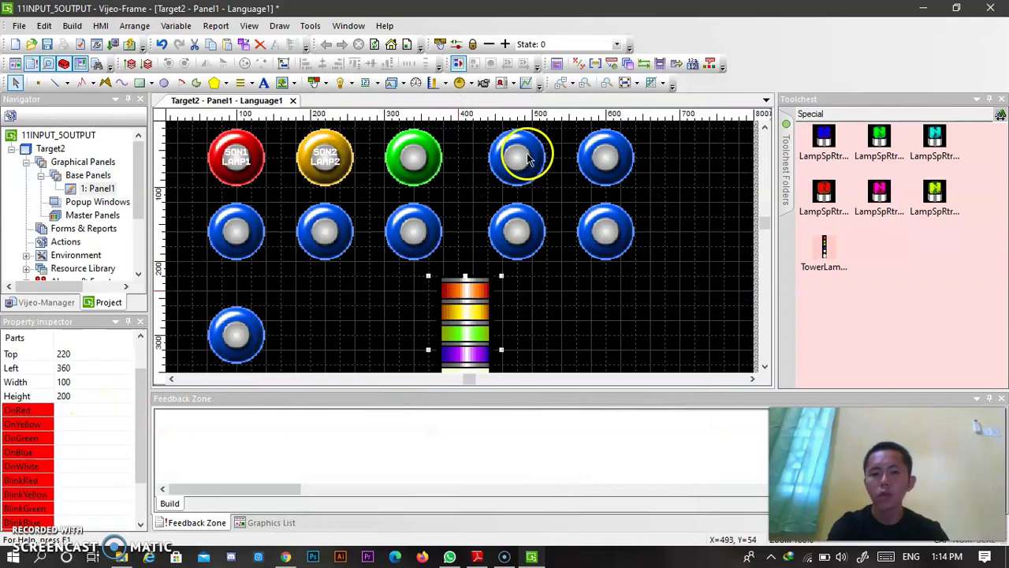
scroll(550, 237, "down", 1)
left_click(110, 411)
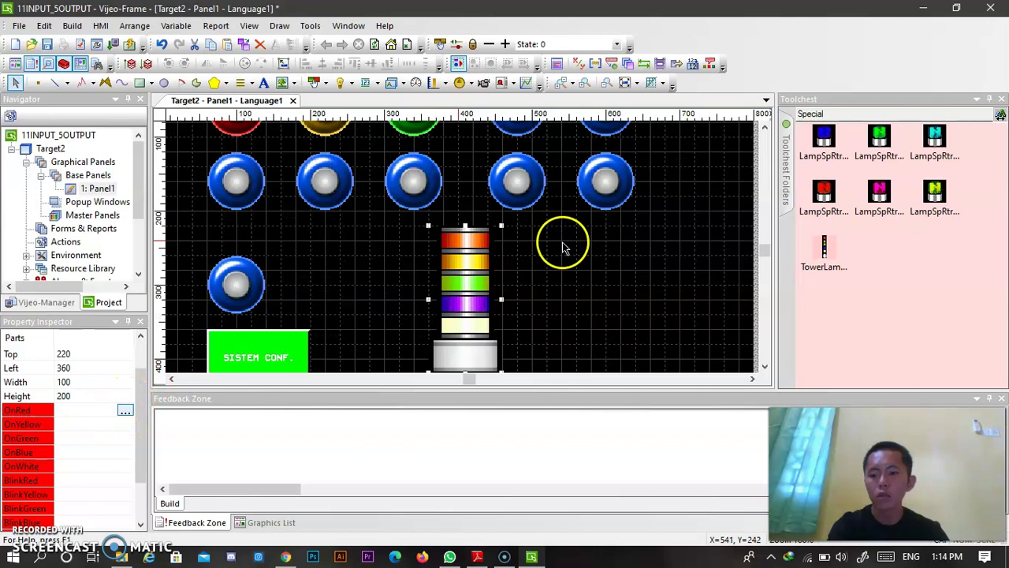
scroll(387, 309, "up", 2)
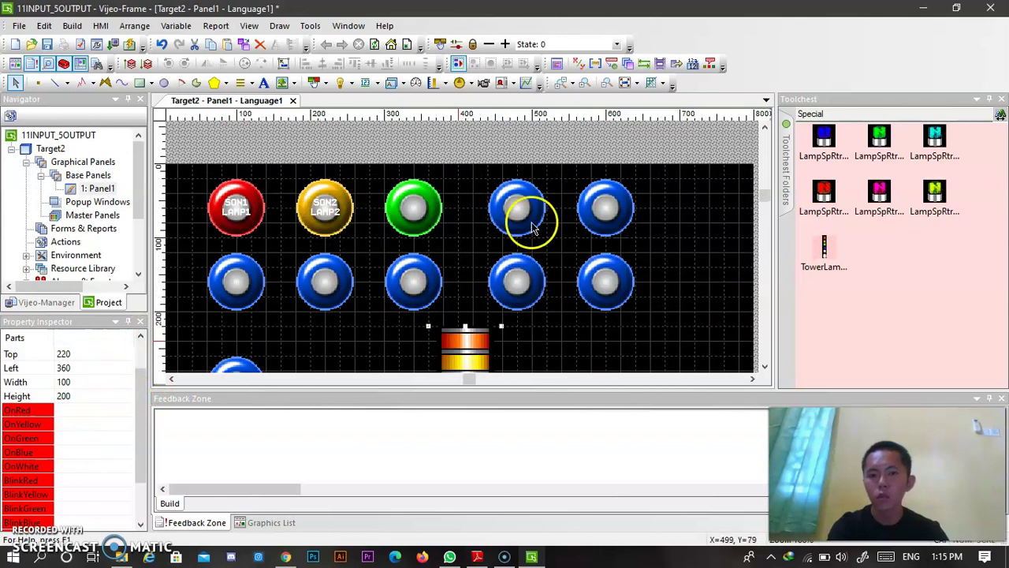
Open the settings of the fifth switch in the upper row and look through the available bitmap styles
left_click(577, 219)
left_click(597, 210)
left_click(571, 205)
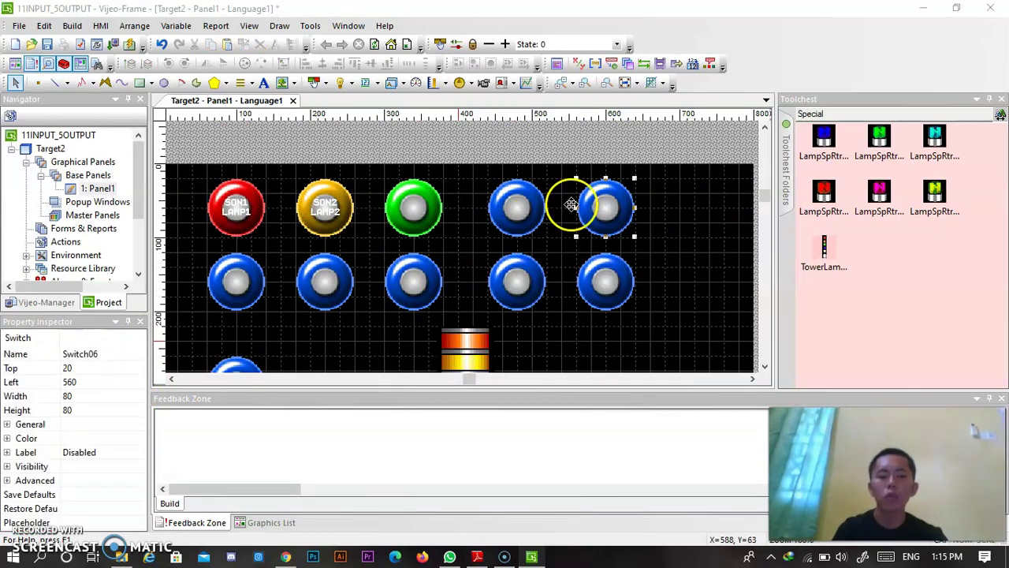
double_click(571, 205)
left_click(672, 130)
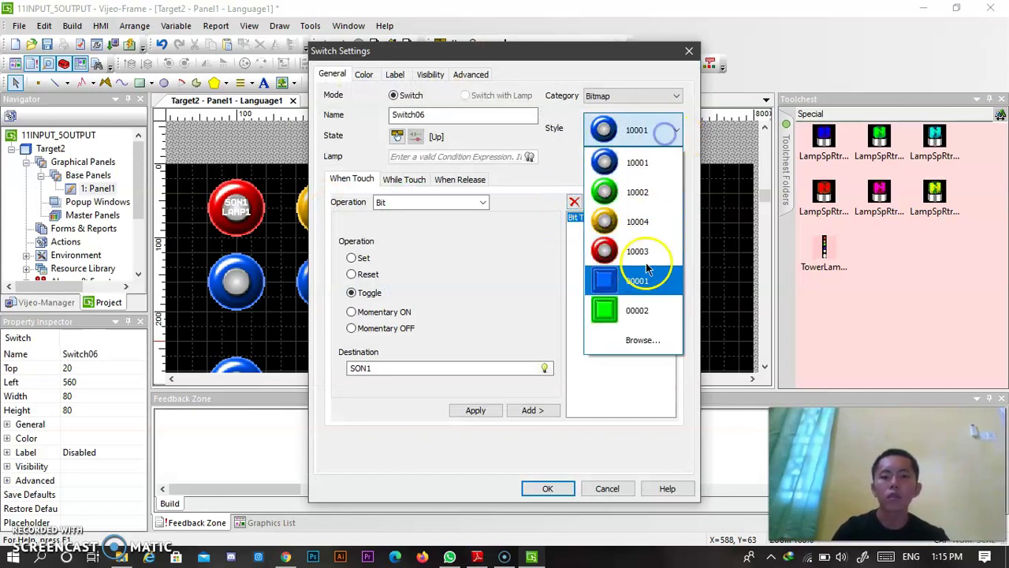
left_click(631, 335)
scroll(524, 283, "down", 10)
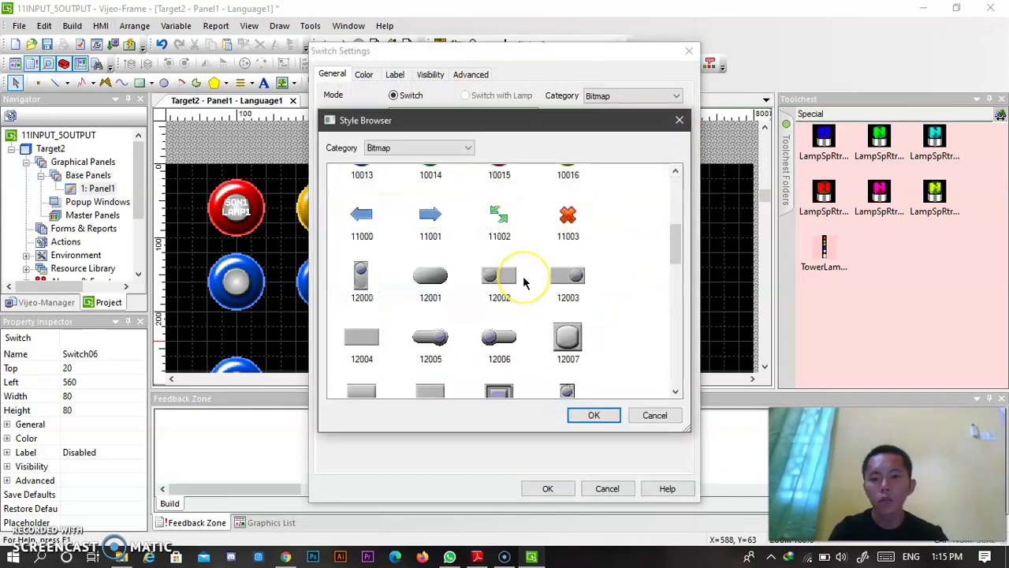
scroll(525, 282, "down", 3)
left_click(653, 413)
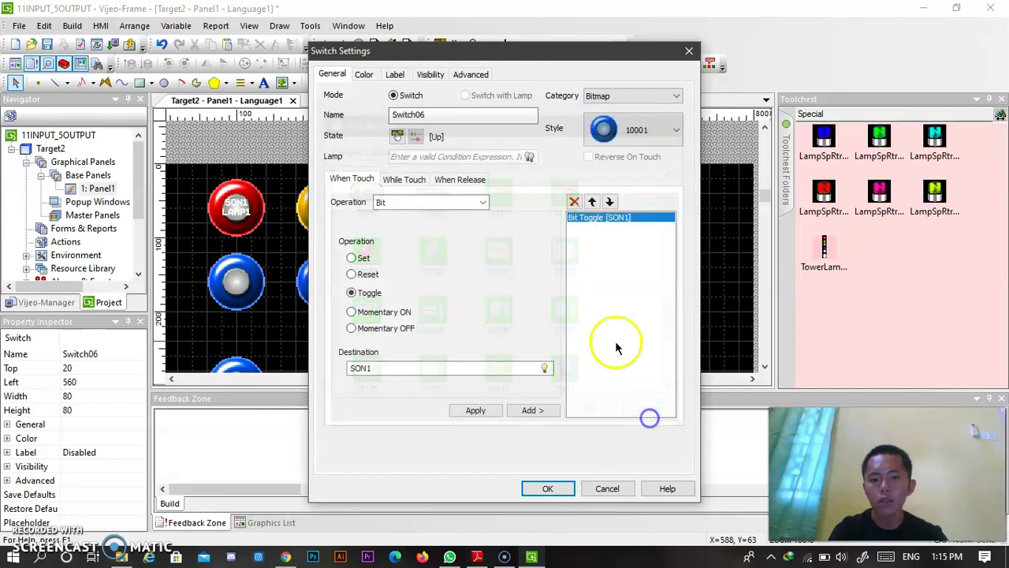
Change the fifth upper-row switch's style category to Primitive with the square style 00005
left_click(653, 95)
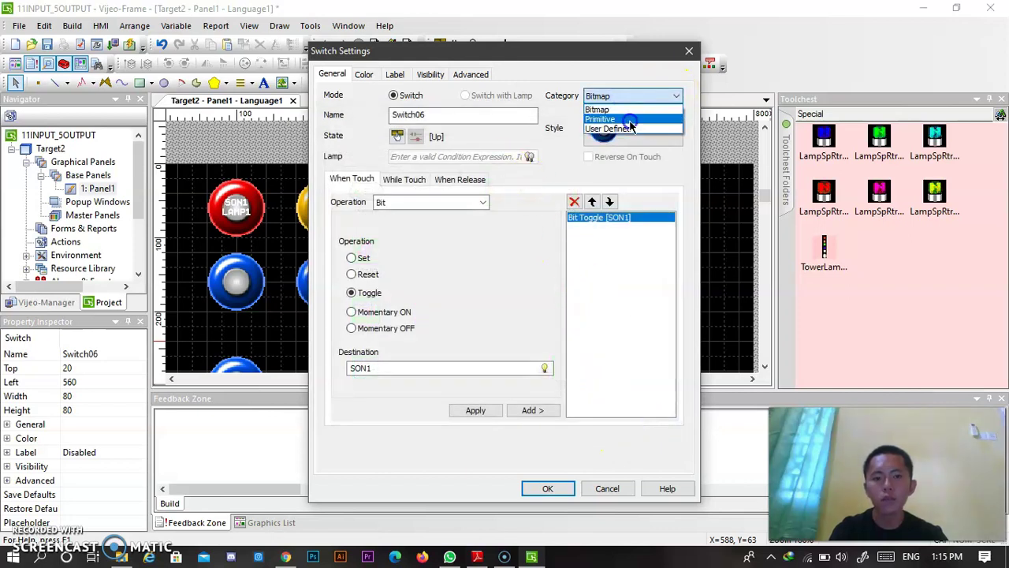
left_click(630, 119)
left_click(630, 129)
left_click(633, 174)
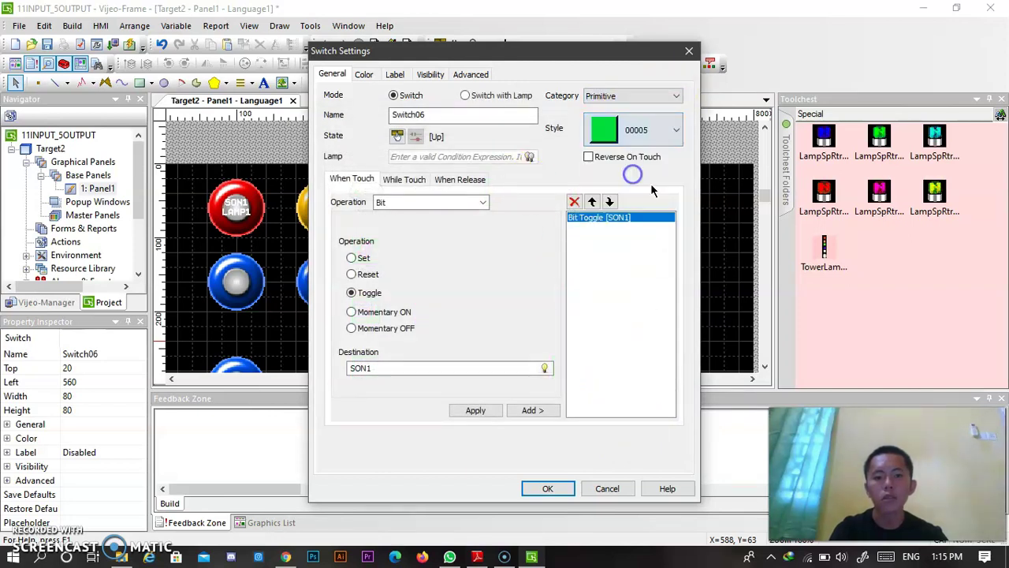
Set the square switch's fore color to white and apply its settings
left_click(355, 71)
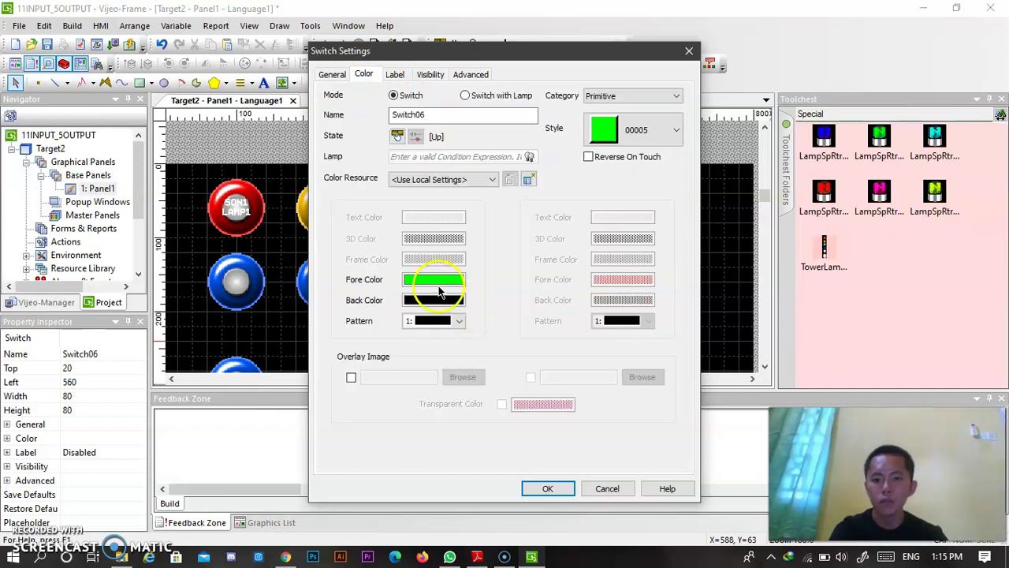
left_click(445, 280)
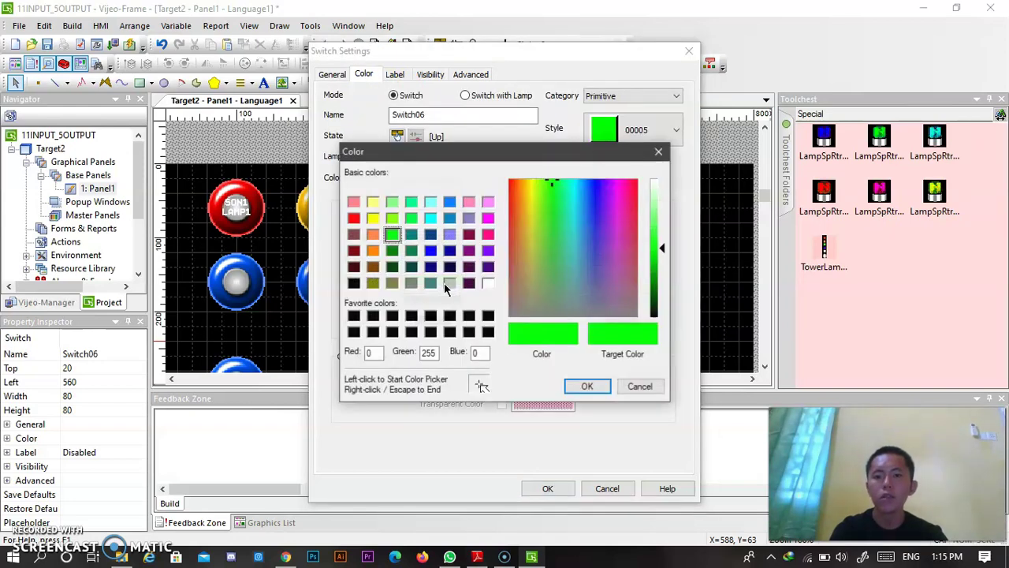
left_click(488, 283)
left_click(587, 386)
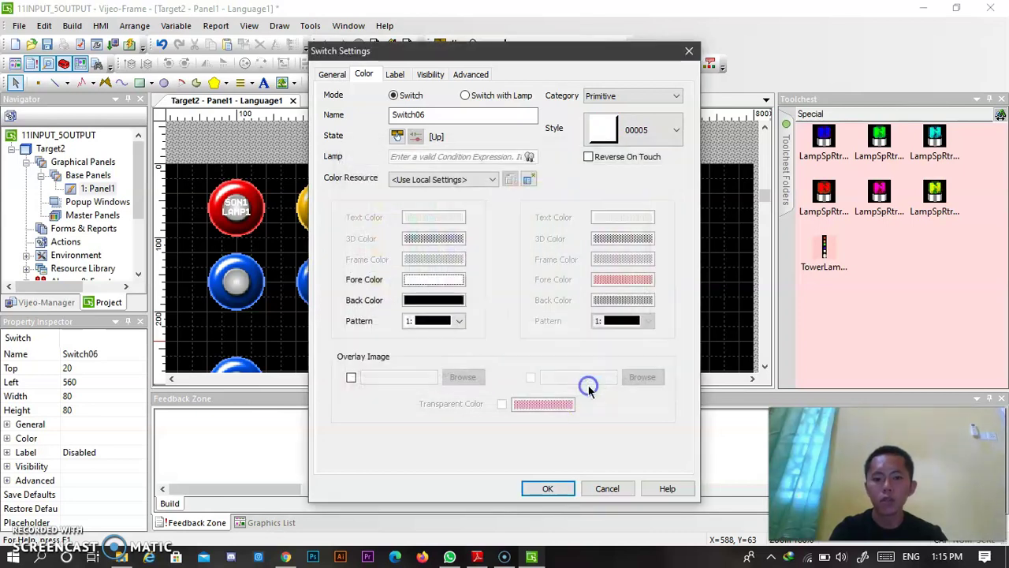
left_click(550, 488)
Delete the blue switch directly below the white square switch
scroll(651, 257, "down", 1)
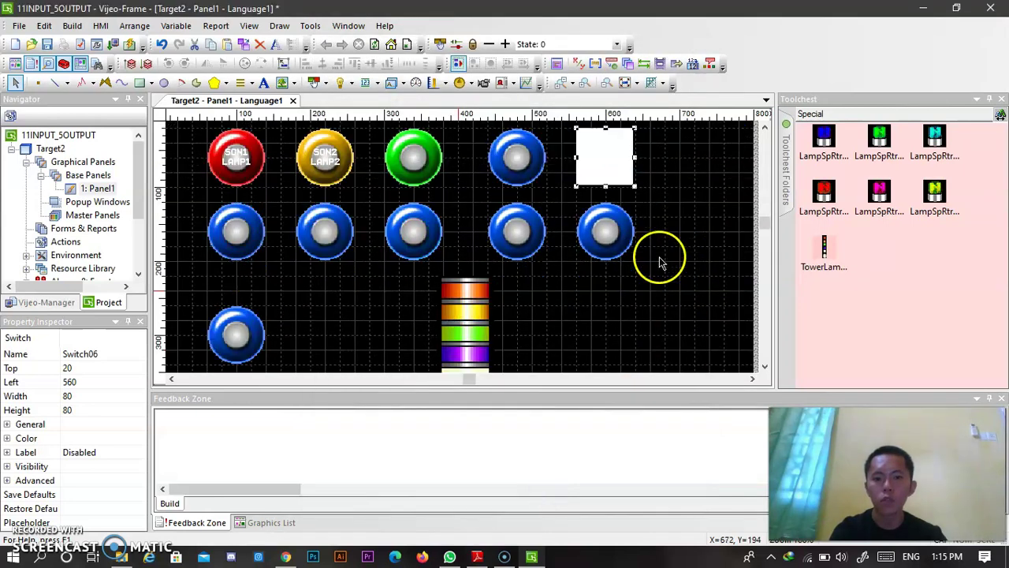
left_click(661, 251)
scroll(659, 222, "up", 1)
scroll(655, 221, "down", 1)
scroll(631, 236, "up", 1)
left_click(605, 268)
key("Delete")
Duplicate the white square switch and place the copy in the empty fifth position of the lower row
left_click(604, 226)
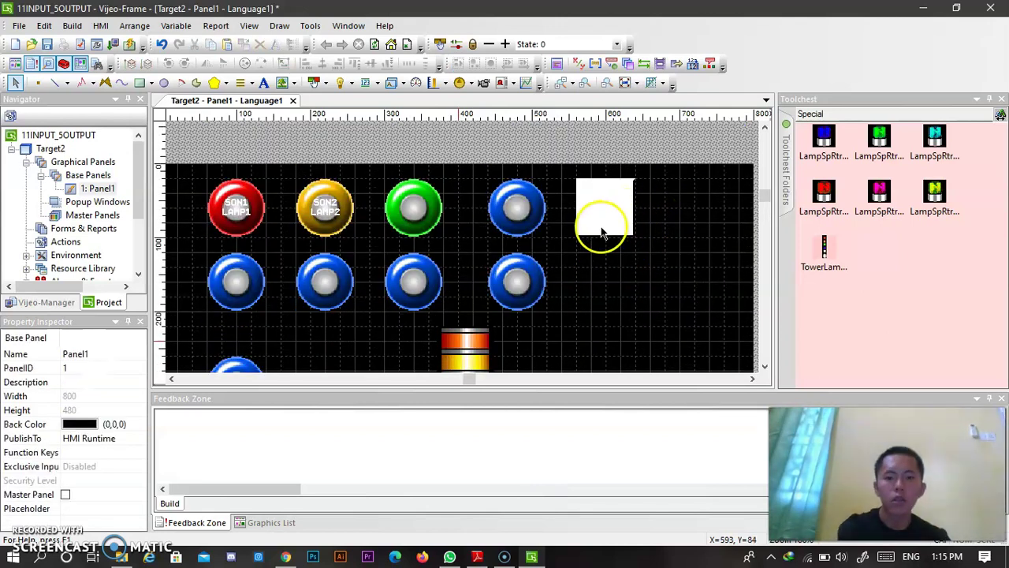
key("ctrl+v")
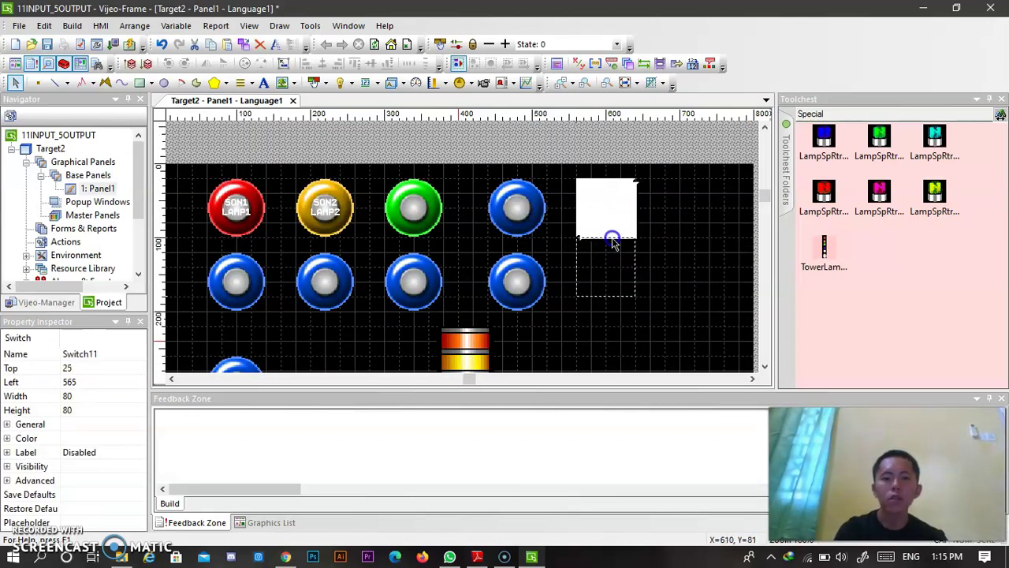
left_click(606, 283)
scroll(271, 268, "down", 1)
scroll(271, 268, "up", 1)
scroll(371, 272, "down", 1)
Open the settings of the first switch in the lower row and try the style categories, ending on Bitmap
left_click(237, 230)
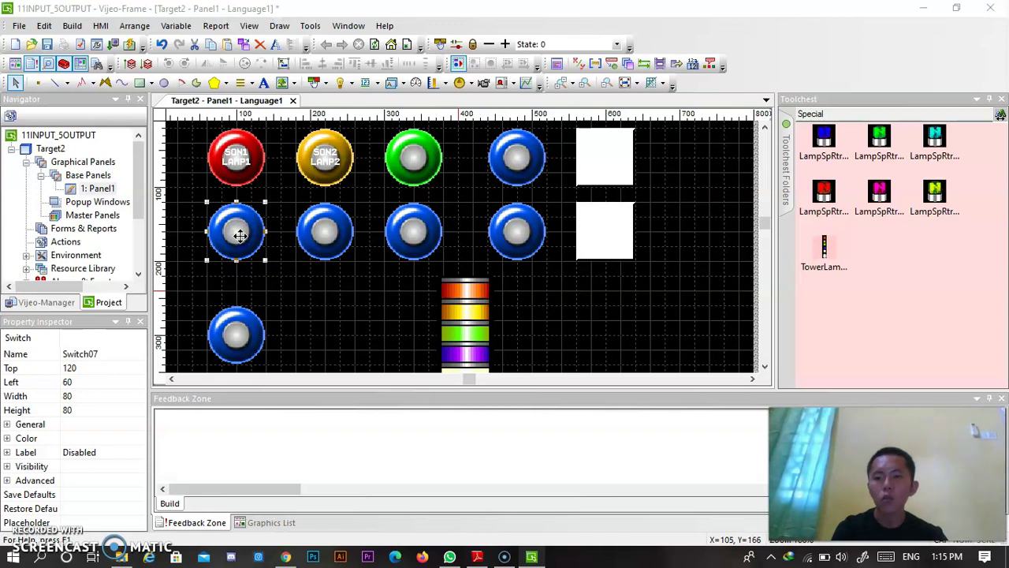
double_click(240, 234)
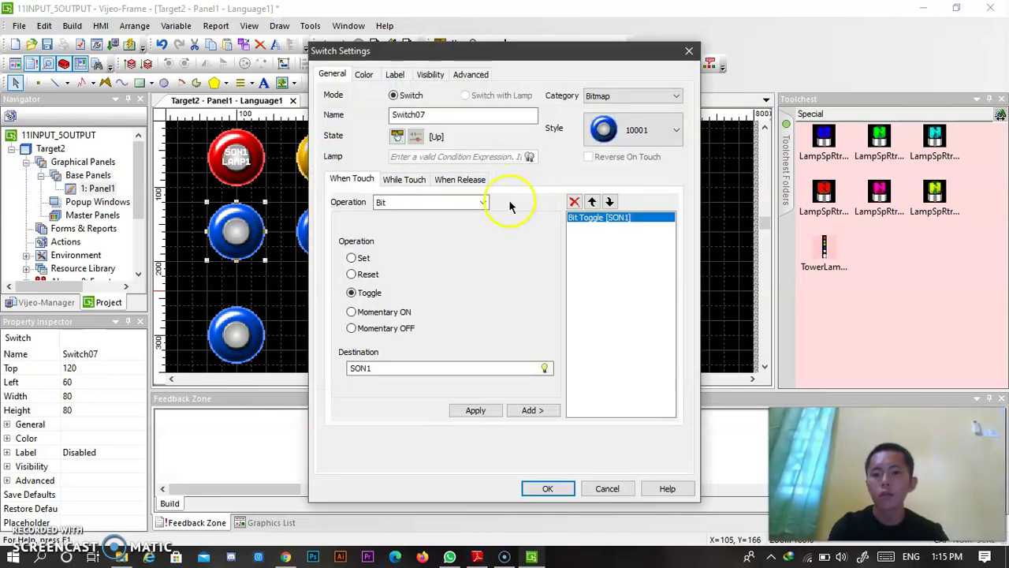
left_click(614, 96)
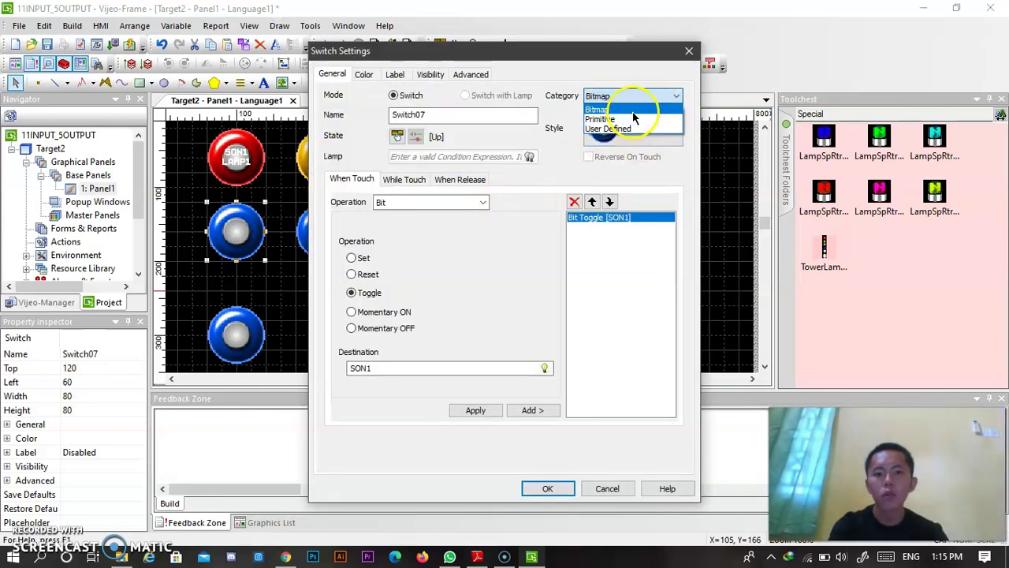
left_click(622, 118)
left_click(642, 128)
left_click(631, 96)
left_click(623, 108)
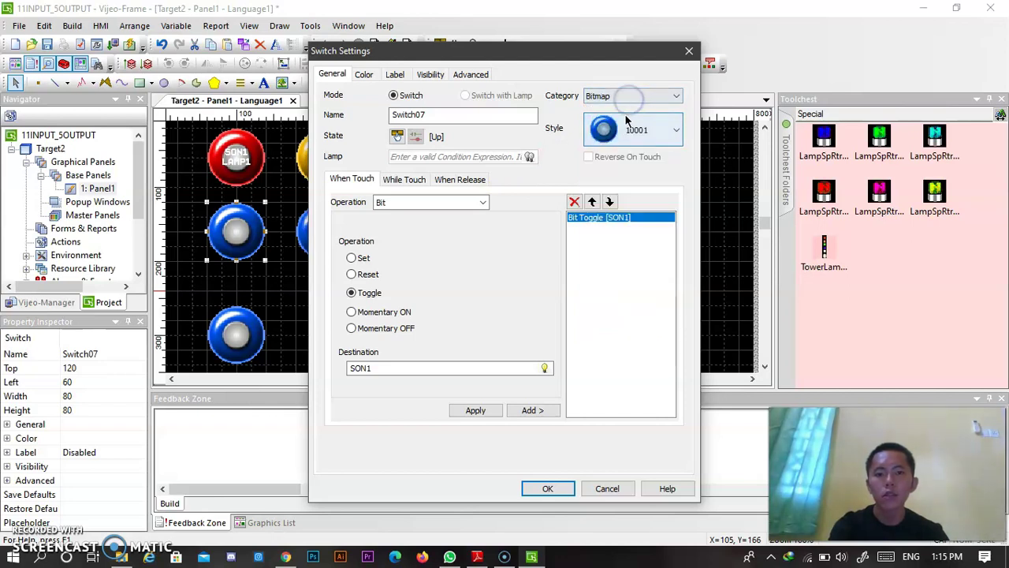
left_click(631, 96)
left_click(622, 110)
Set the first lower-row switch's style to the round red bitmap 10007 from the style browser
left_click(631, 131)
scroll(635, 316, "down", 2)
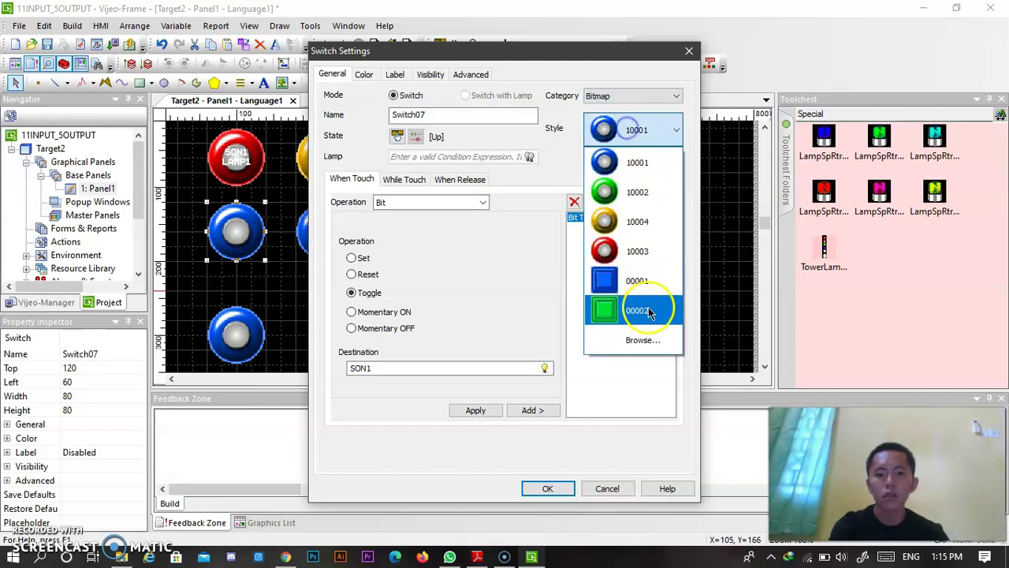
left_click(635, 339)
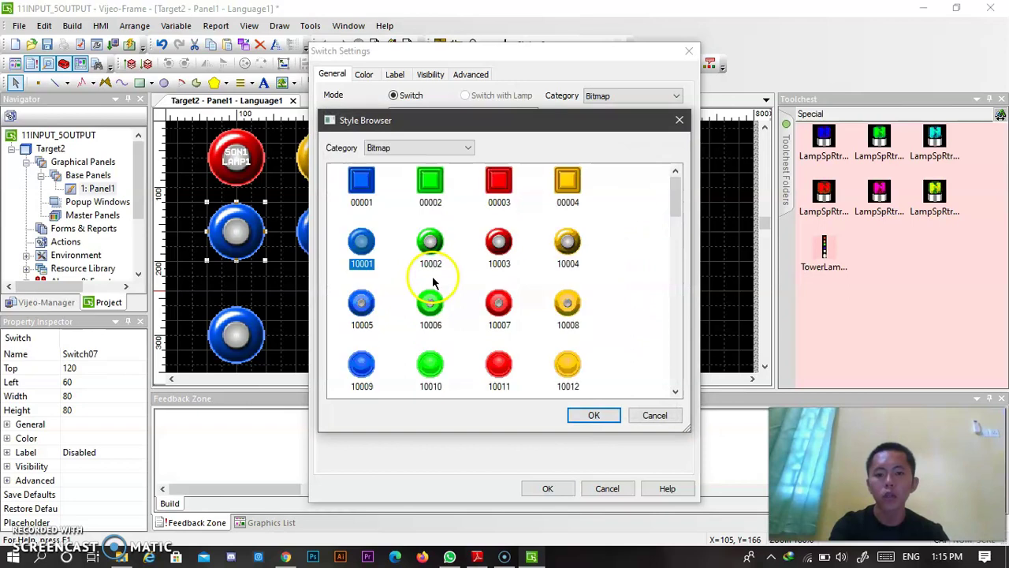
left_click(364, 304)
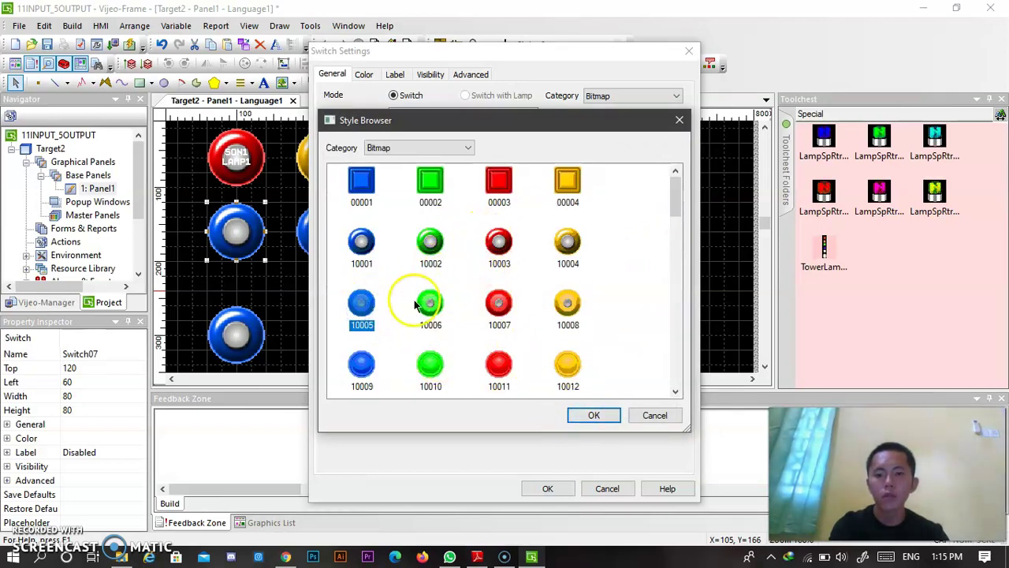
left_click(495, 303)
left_click(595, 424)
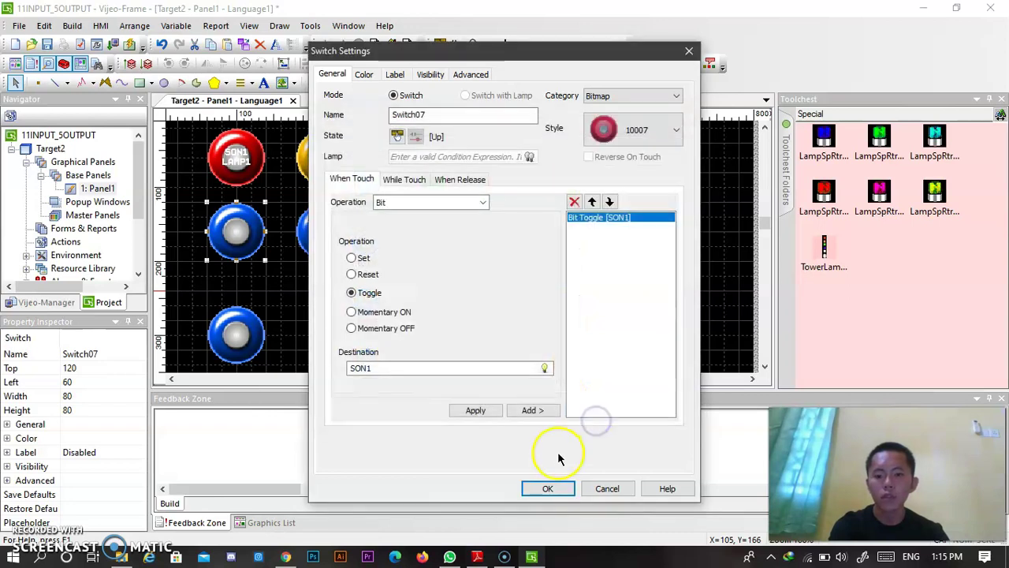
left_click(547, 489)
Set the style of the second switch in the lower row to the round yellow bitmap 10008
left_click(332, 232)
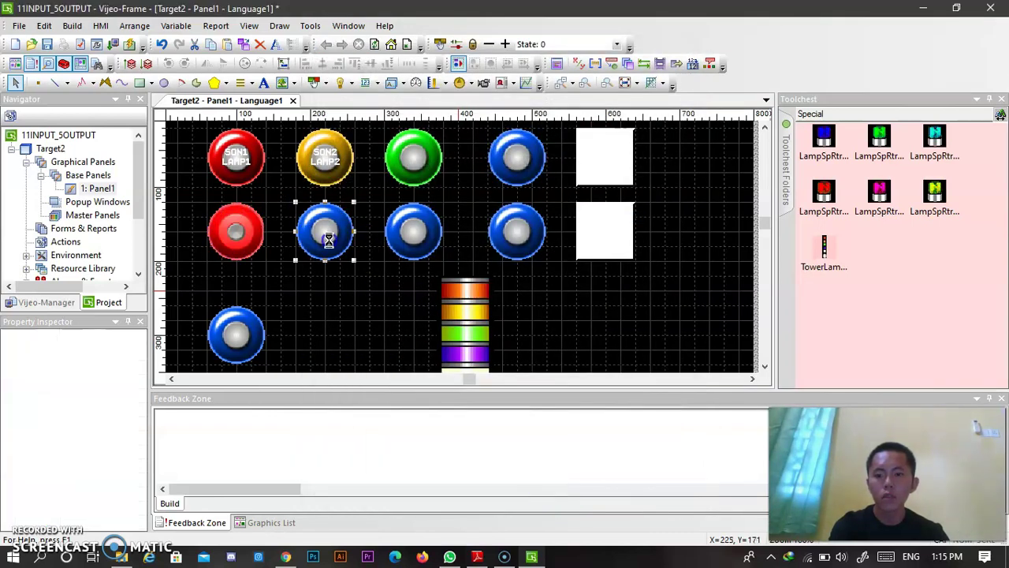
double_click(330, 237)
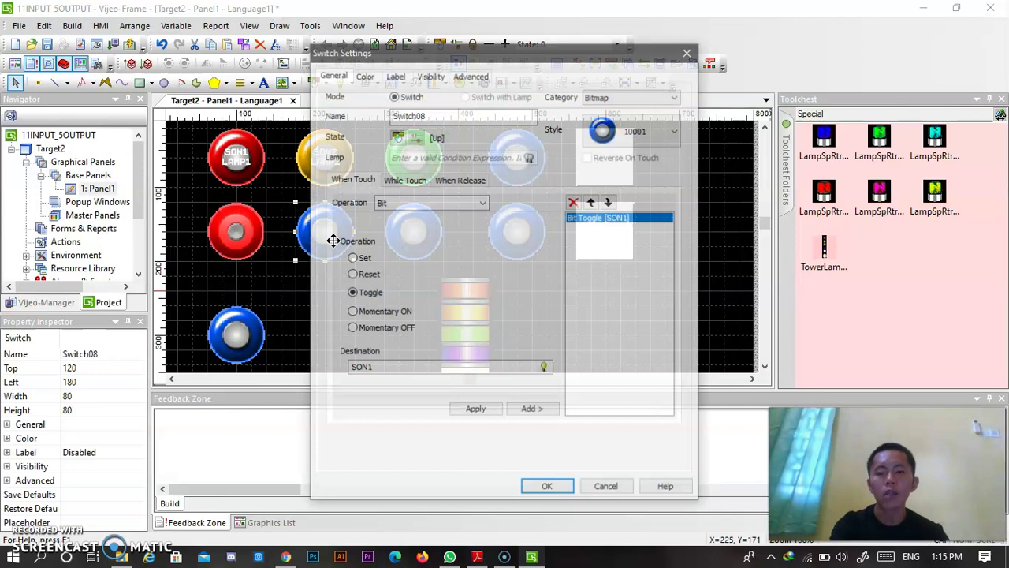
left_click(631, 130)
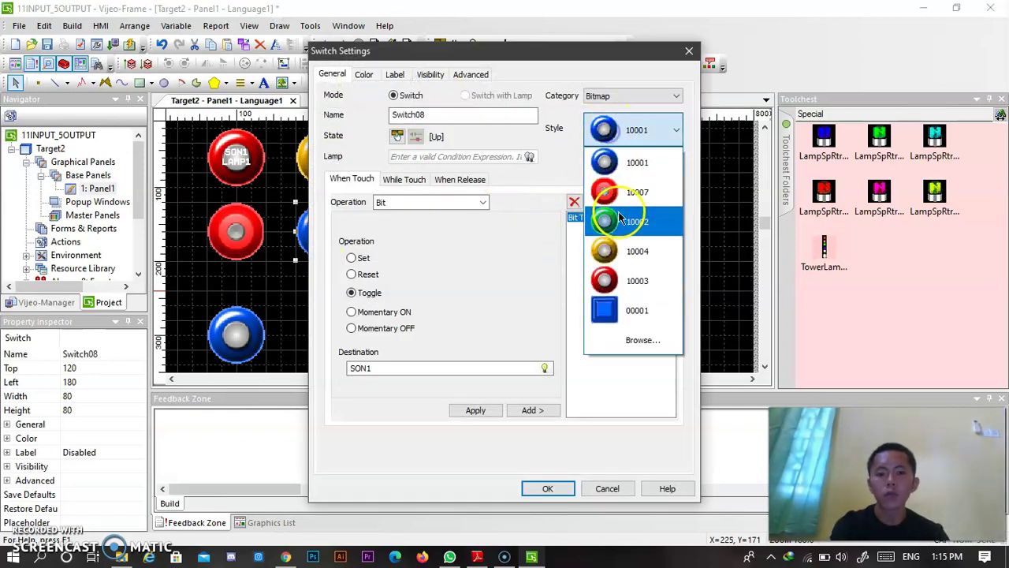
left_click(627, 340)
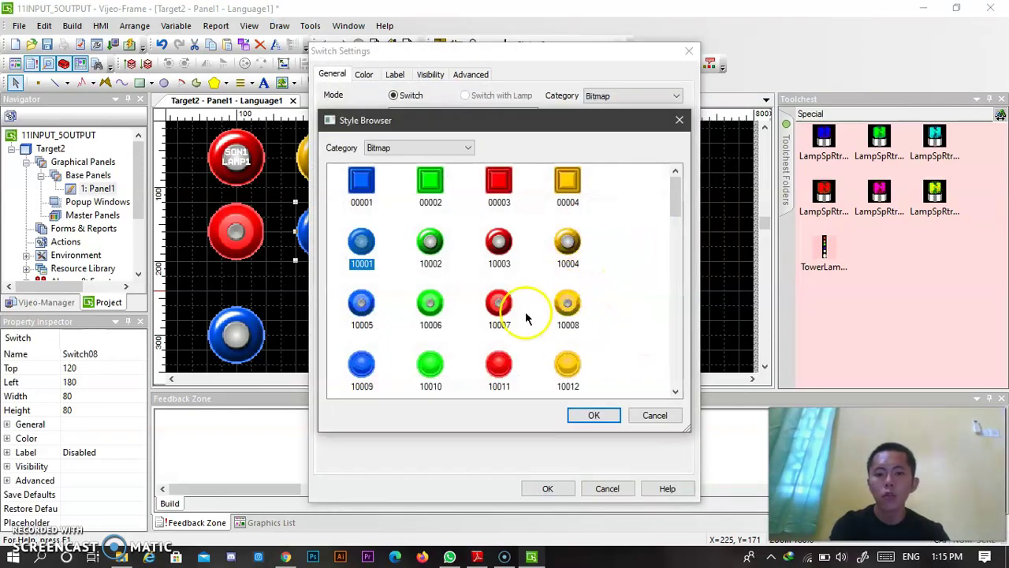
double_click(568, 309)
left_click(547, 488)
Set the style of the third switch in the lower row to the round green bitmap 10006
left_click(417, 240)
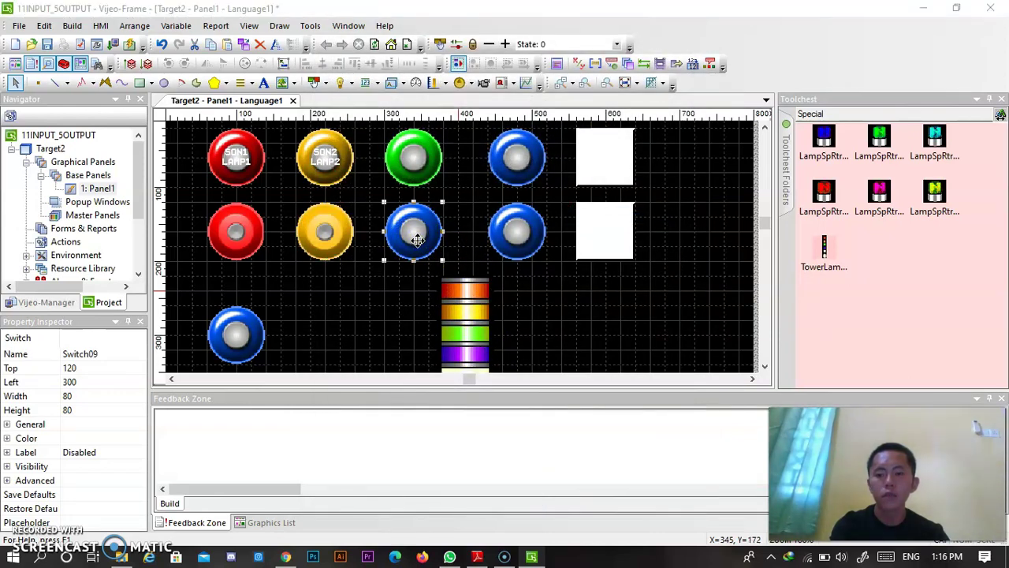
double_click(417, 240)
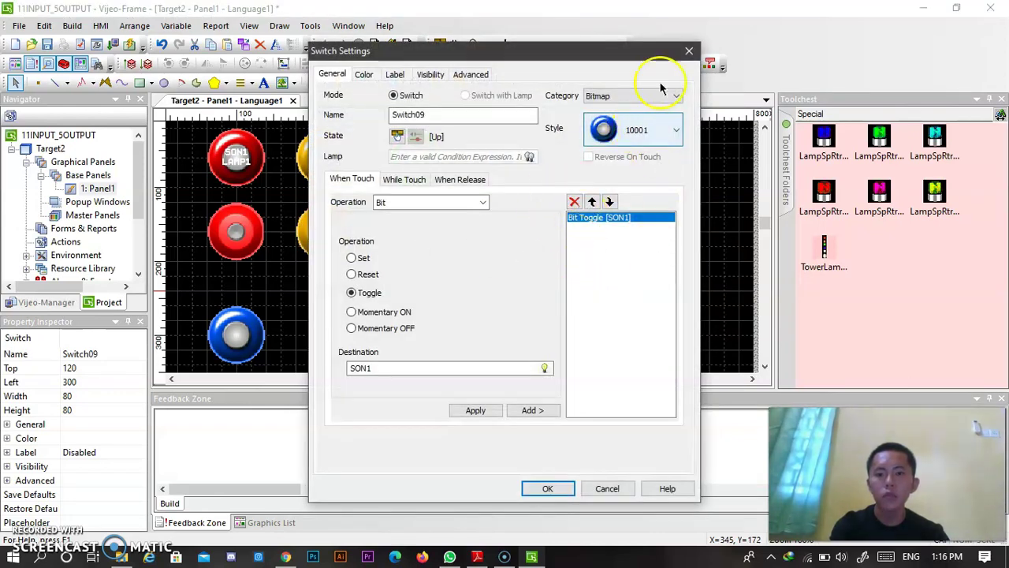
left_click_drag(595, 52, 707, 70)
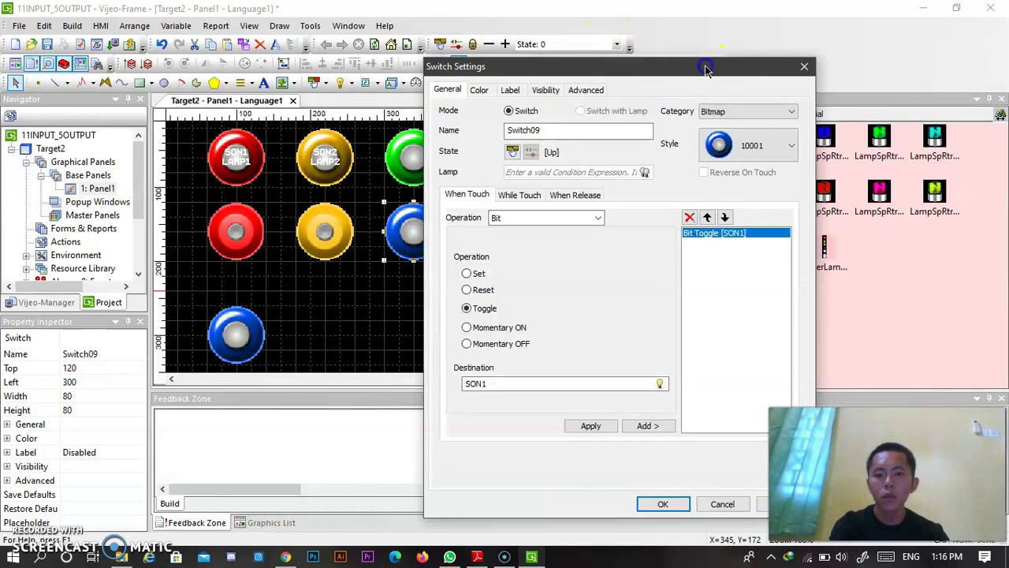
left_click(765, 147)
left_click(753, 355)
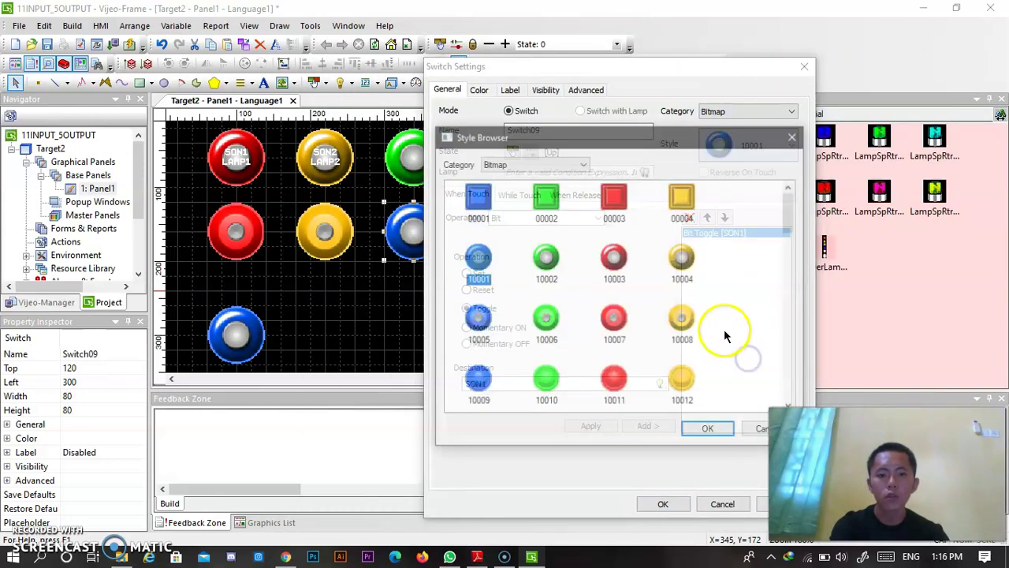
left_click(545, 323)
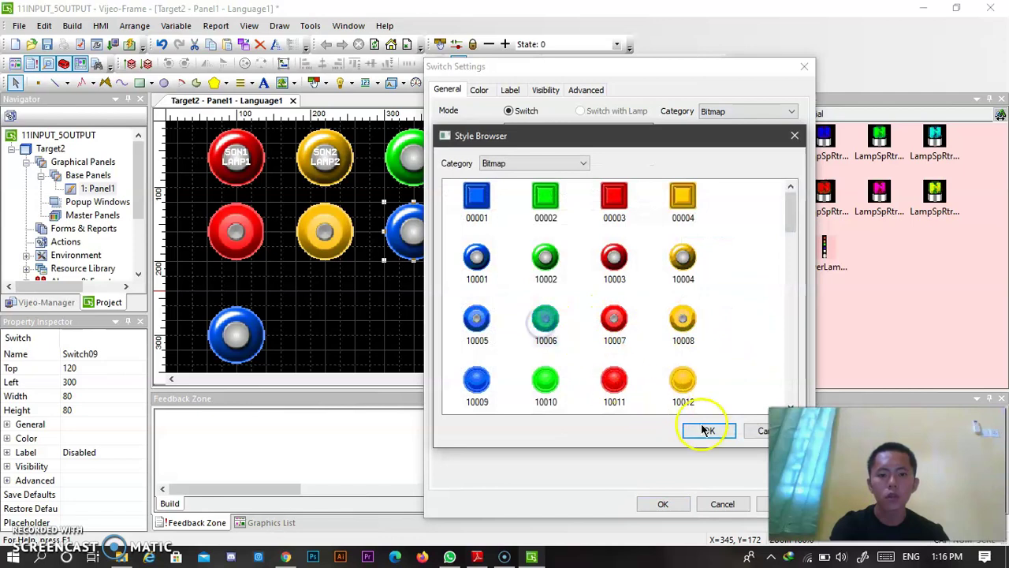
left_click(707, 430)
left_click(667, 503)
Set the style of the fourth switch in the lower row to the round light-blue bitmap 10005
left_click(528, 250)
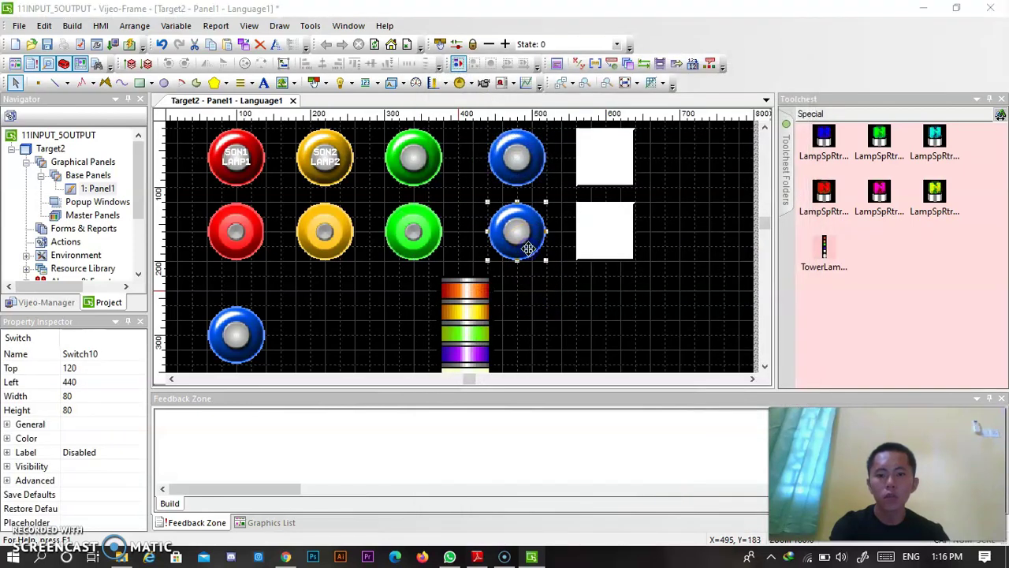
left_click(623, 133)
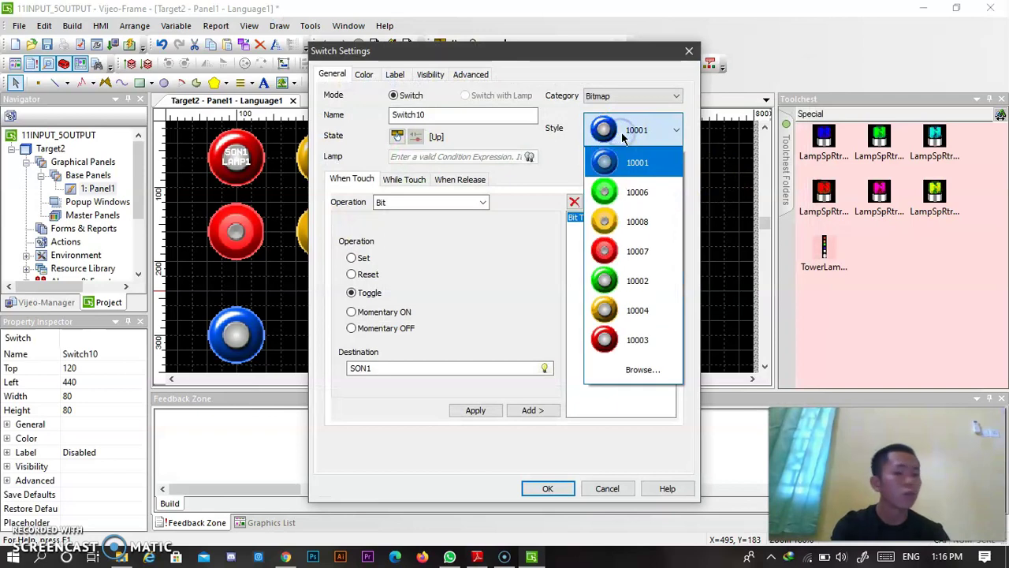
left_click(643, 369)
left_click(419, 304)
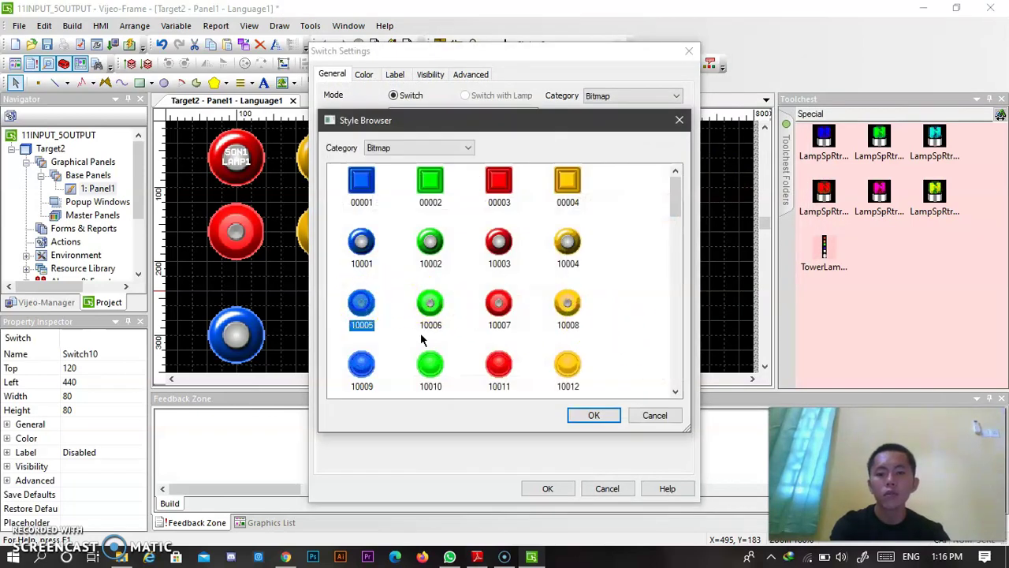
left_click(597, 416)
left_click(546, 489)
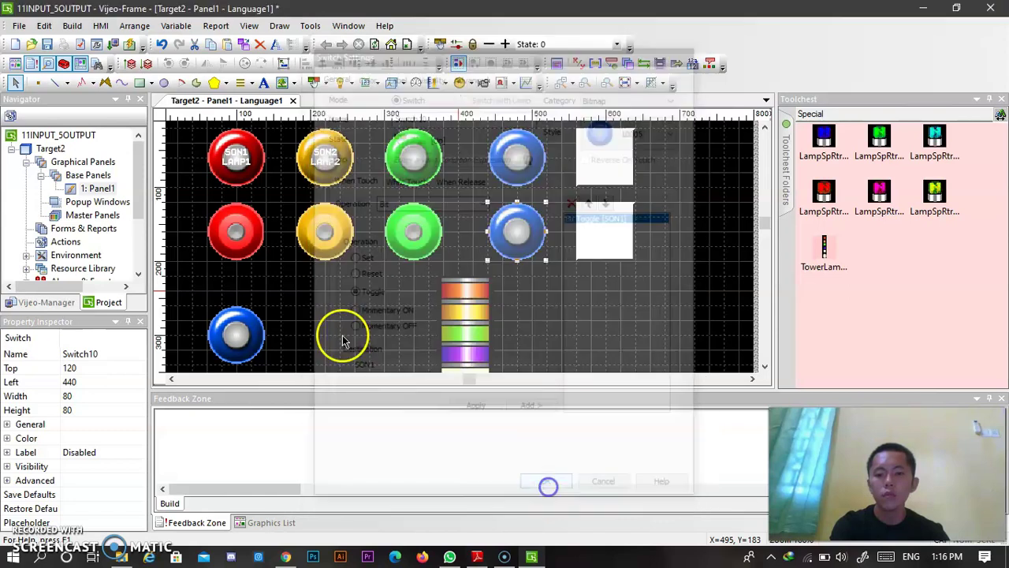
Set the style of the round blue switch above the SISTEM CONF. button to Primitive 10007 from the style browser
scroll(331, 311, "down", 1)
left_click(235, 282)
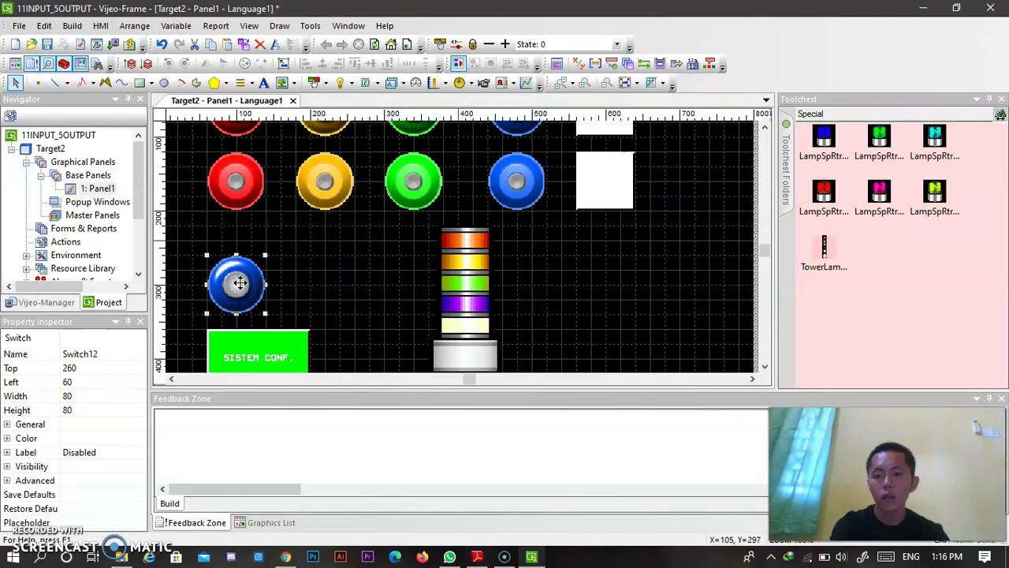
left_click(291, 266)
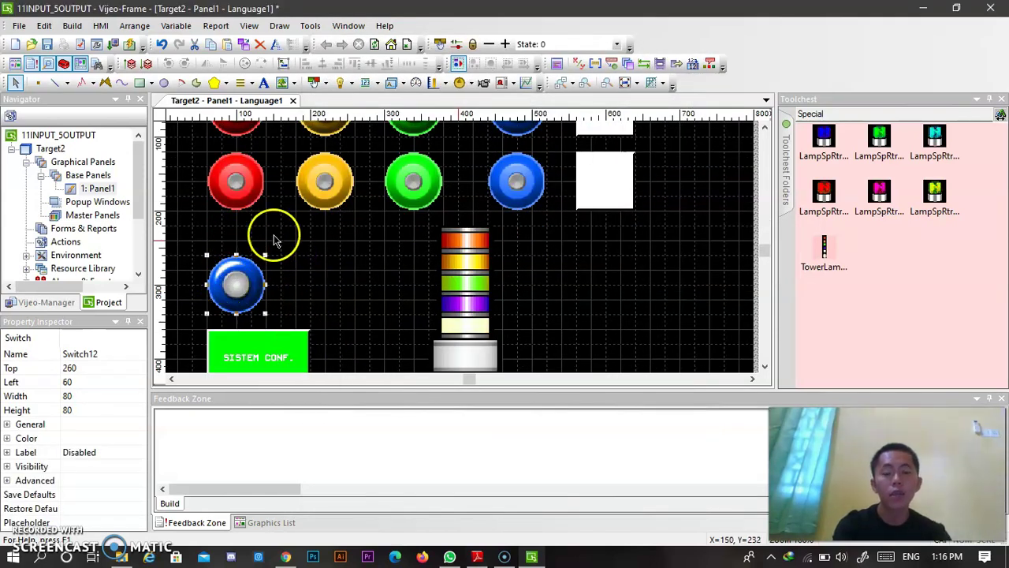
left_click(227, 286)
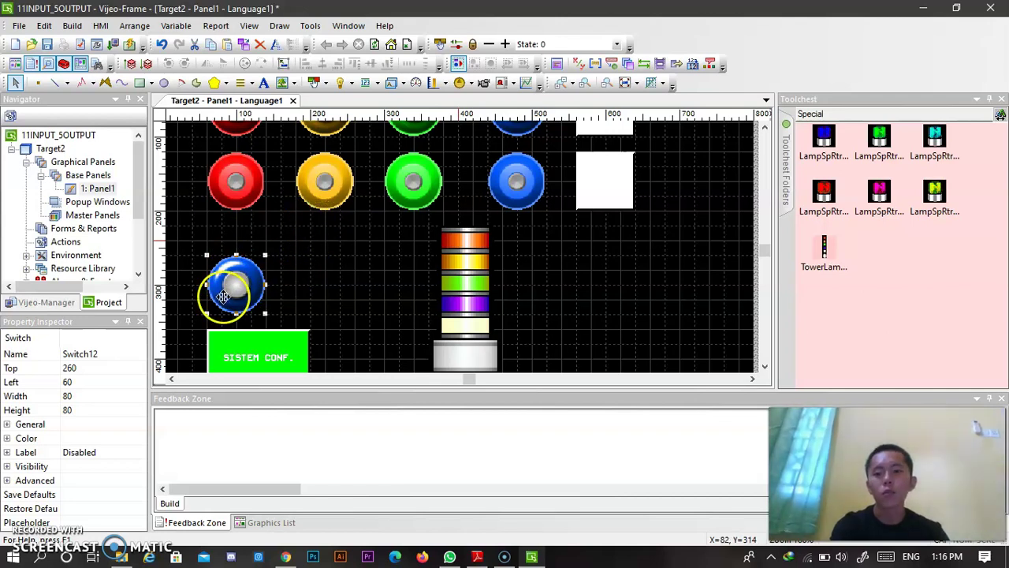
left_click(234, 284)
double_click(234, 284)
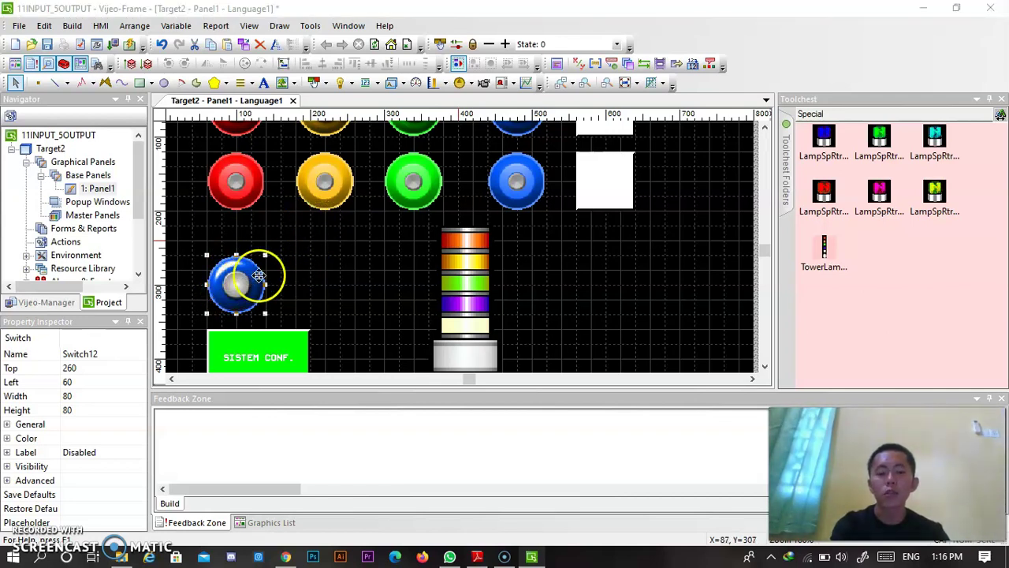
left_click(627, 130)
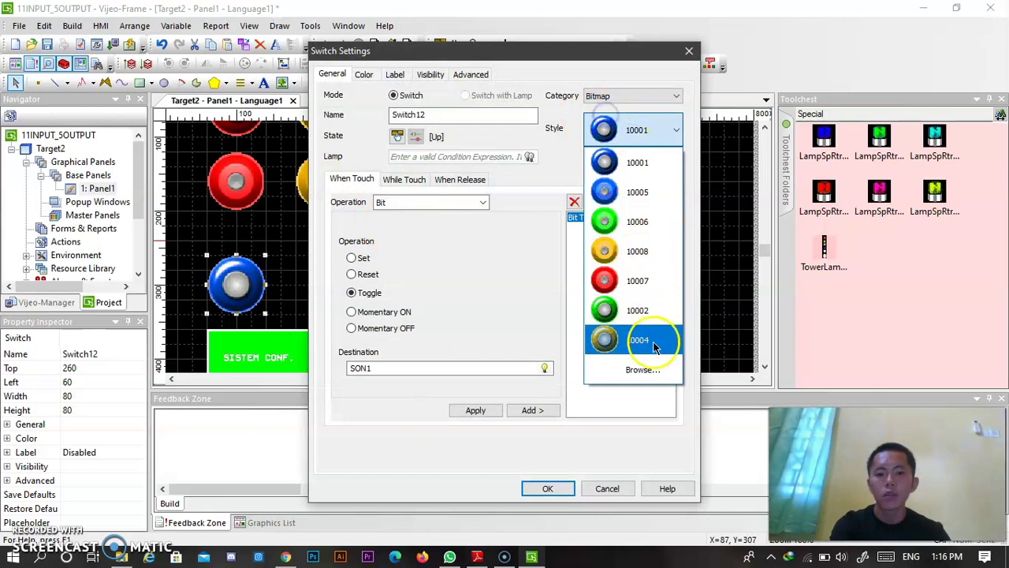
left_click(640, 369)
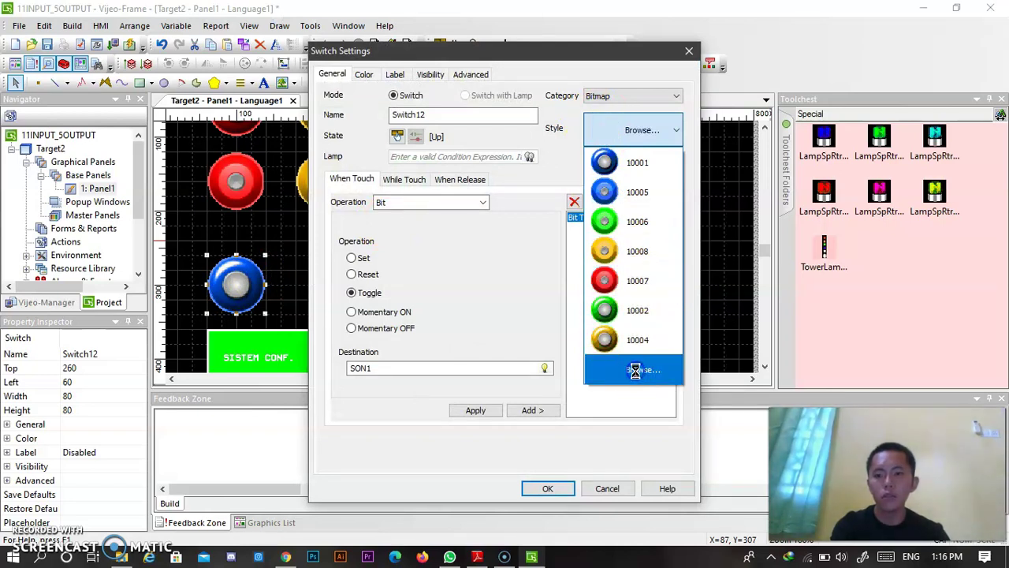
left_click(367, 248)
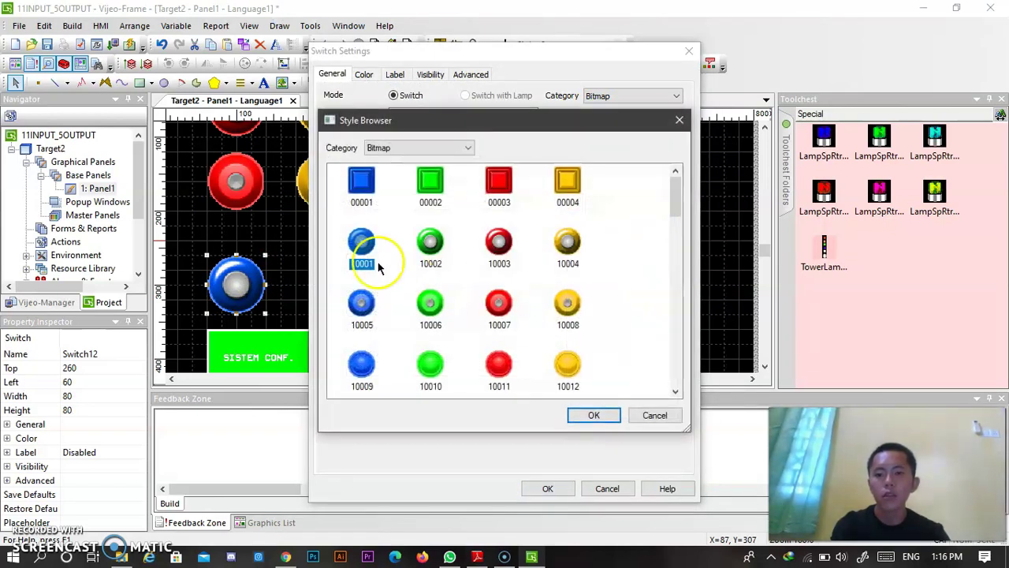
scroll(457, 293, "down", 3)
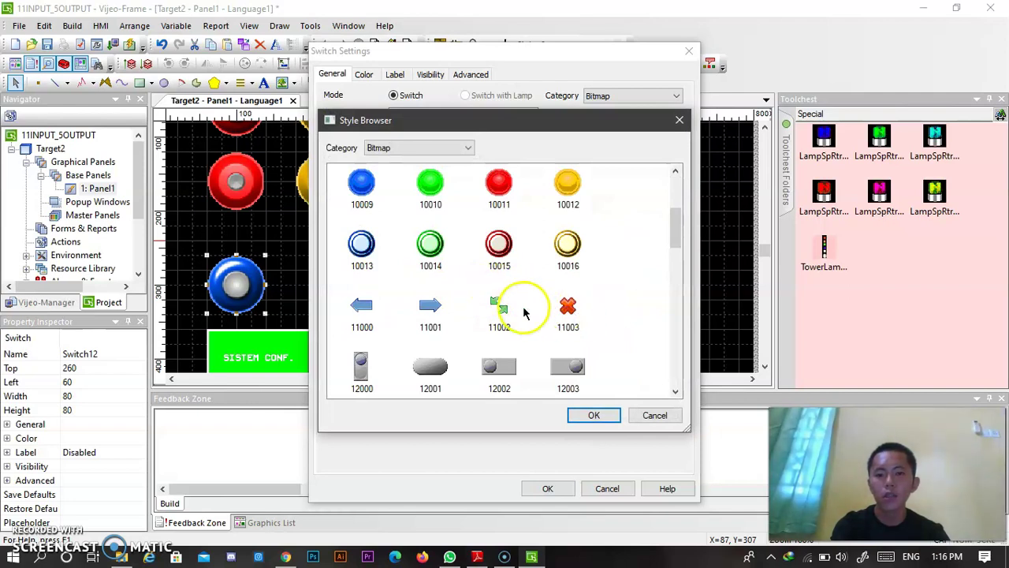
scroll(524, 313, "up", 3)
left_click(453, 147)
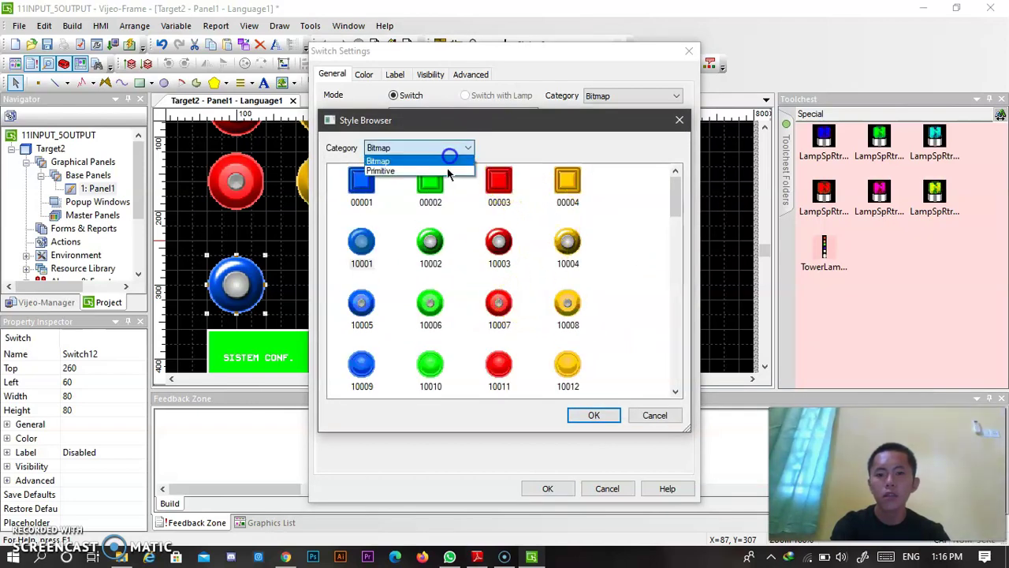
left_click(410, 168)
scroll(557, 344, "down", 3)
scroll(557, 344, "down", 3)
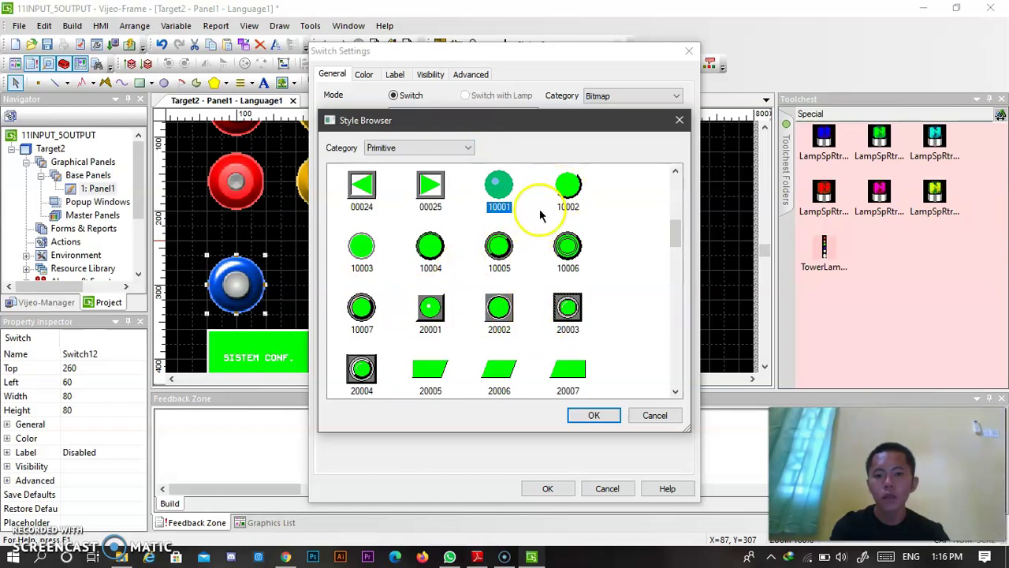
left_click(362, 309)
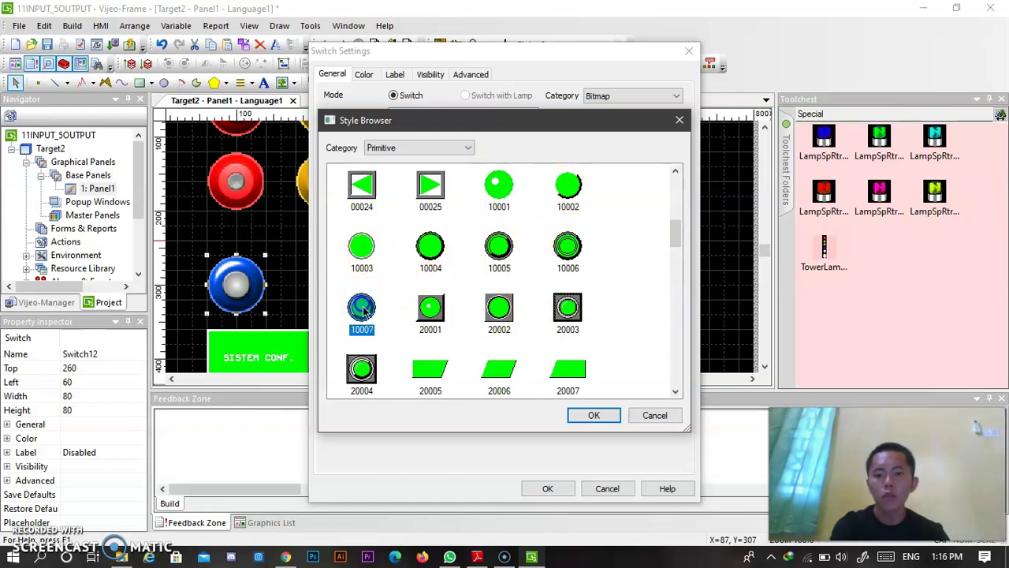
left_click(595, 415)
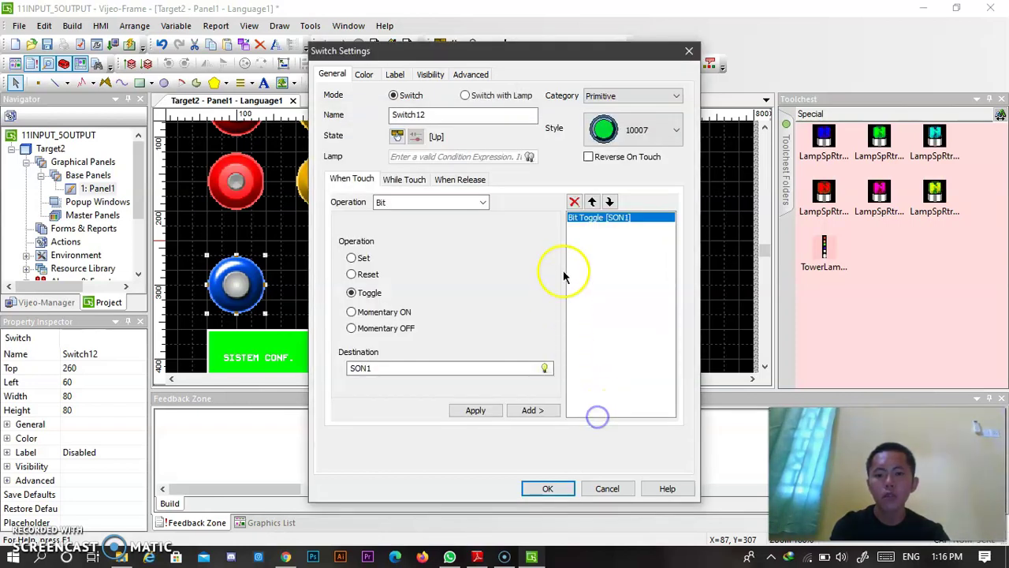
Set the fore color of the switch above SISTEM CONF. to dark green (red 0, green 64, blue 0) and close its settings
left_click(368, 78)
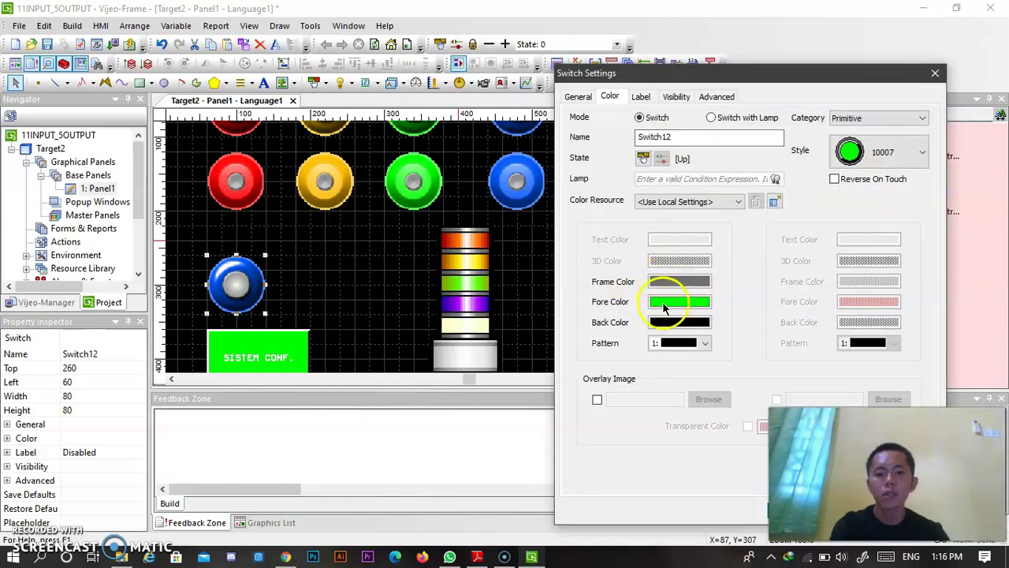
left_click(654, 300)
left_click(656, 289)
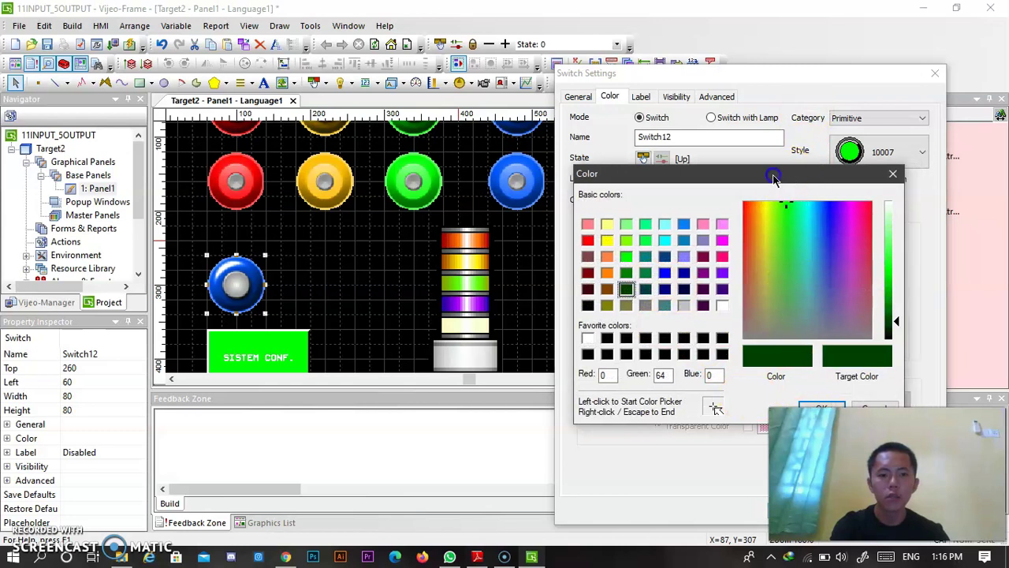
left_click(765, 384)
left_click_drag(883, 82, 618, 47)
left_click(528, 471)
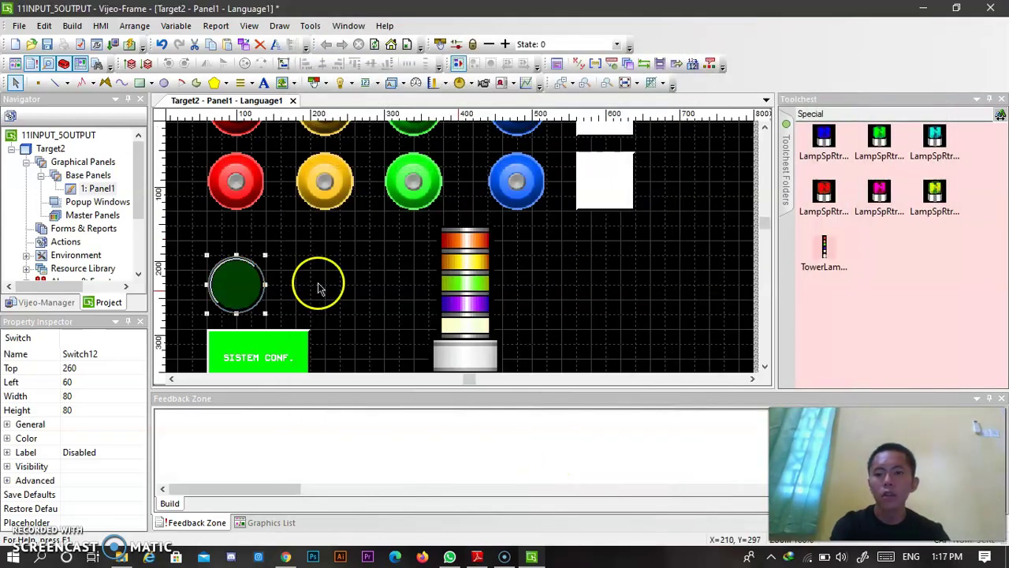
Check the touch operation and destination variable of the red SON1 LAMP1 switch in the upper row
scroll(318, 283, "up", 2)
scroll(542, 307, "up", 3)
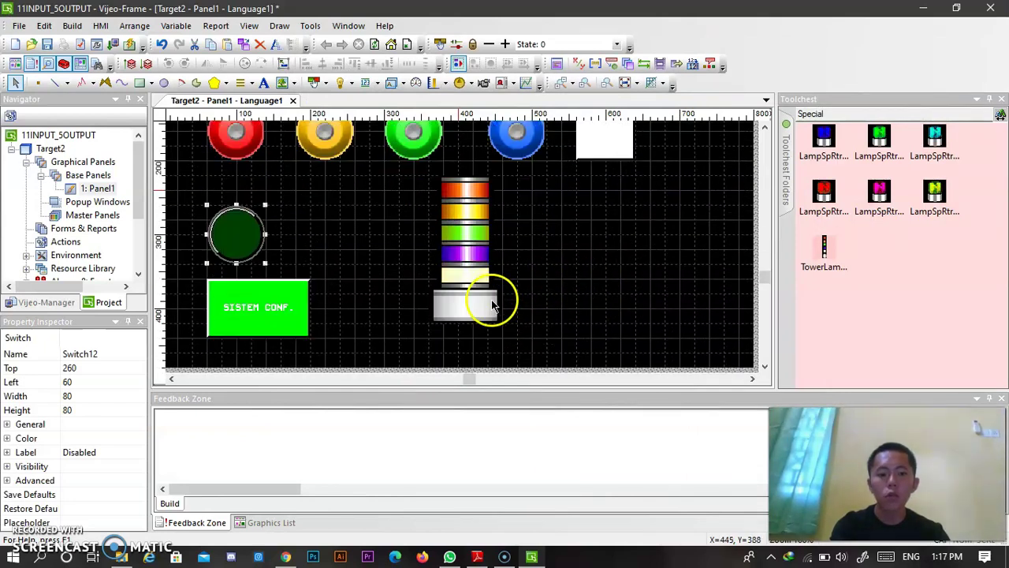
scroll(421, 266, "down", 2)
scroll(421, 265, "up", 2)
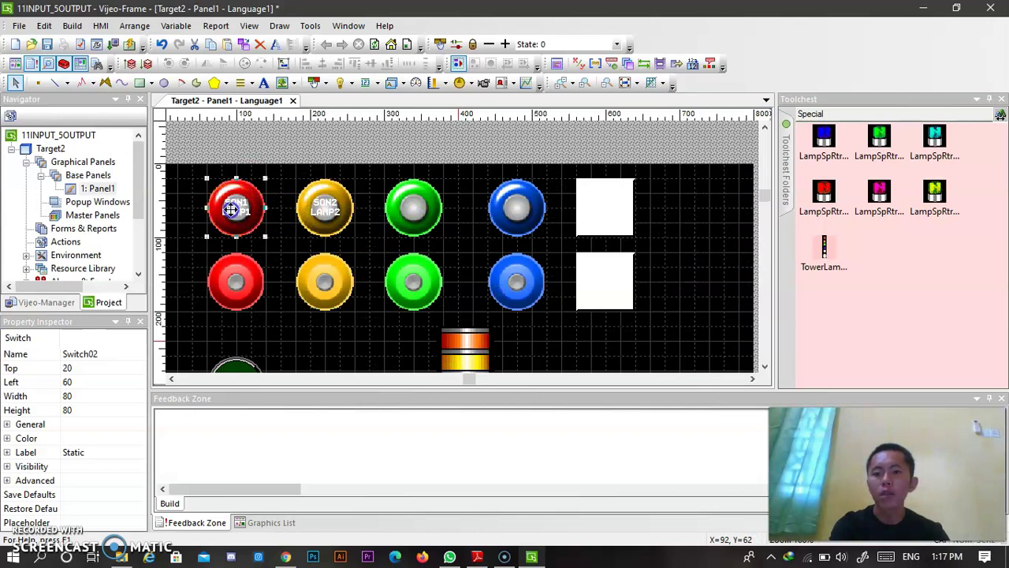
double_click(236, 209)
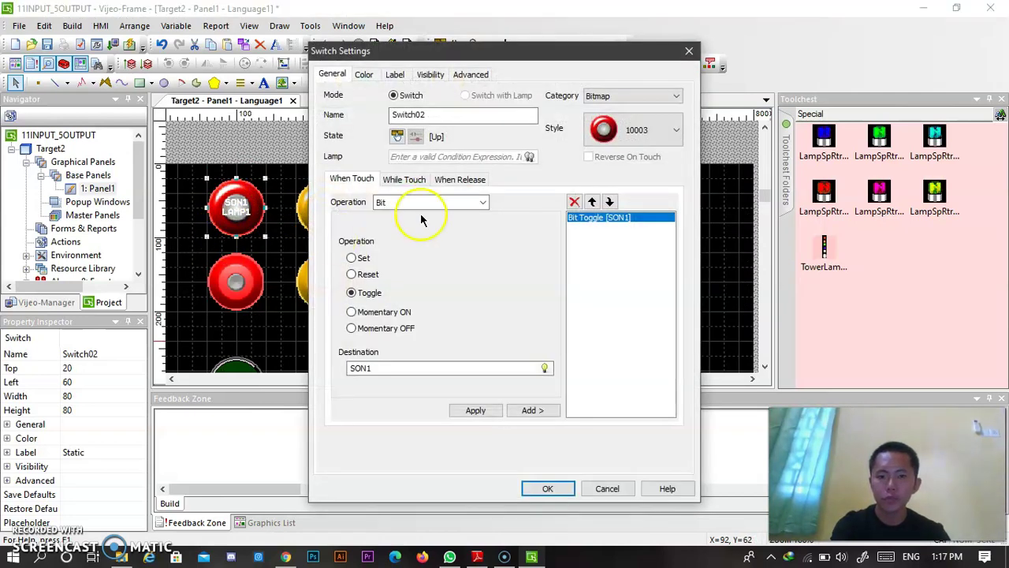
left_click(569, 487)
Change the toggle destination of the yellow SON2 LAMP2 switch to the variable SON2
left_click(339, 207)
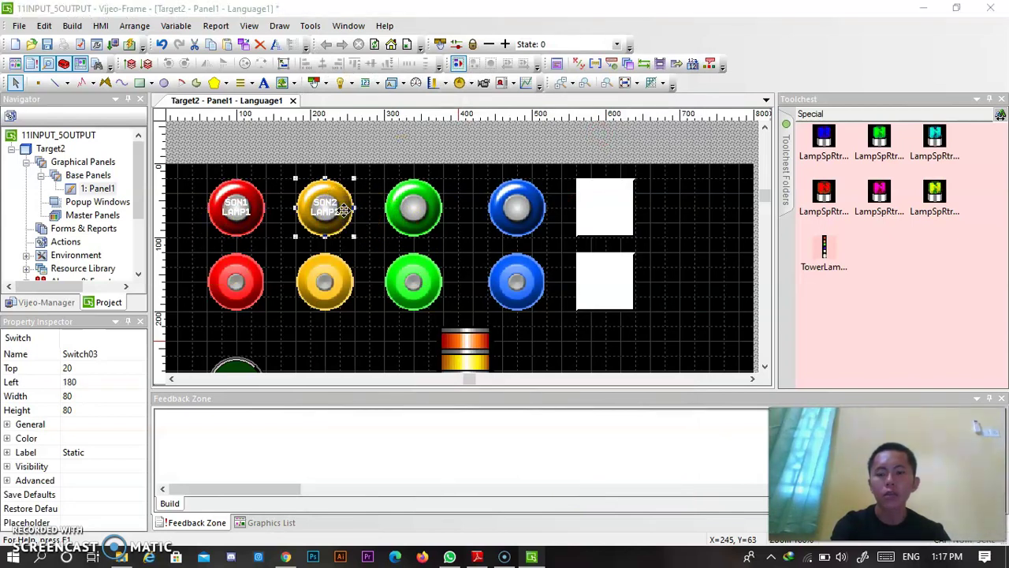
double_click(343, 209)
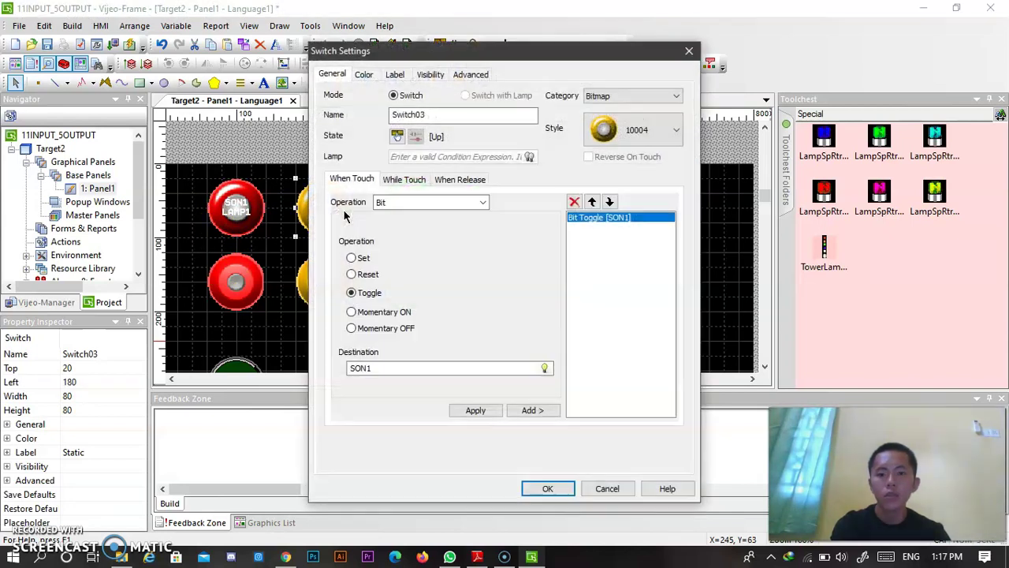
left_click(543, 368)
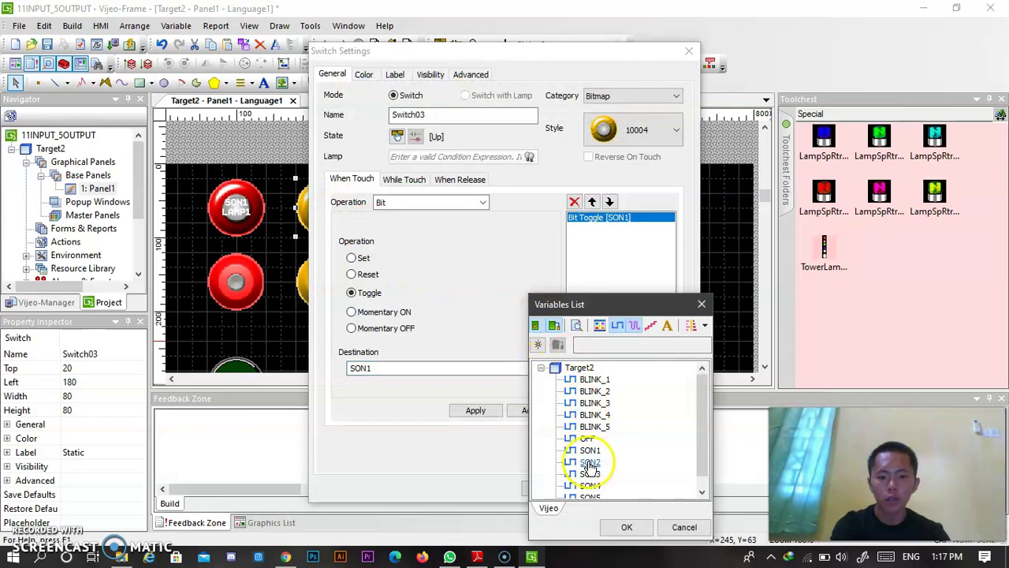
double_click(590, 464)
left_click(476, 410)
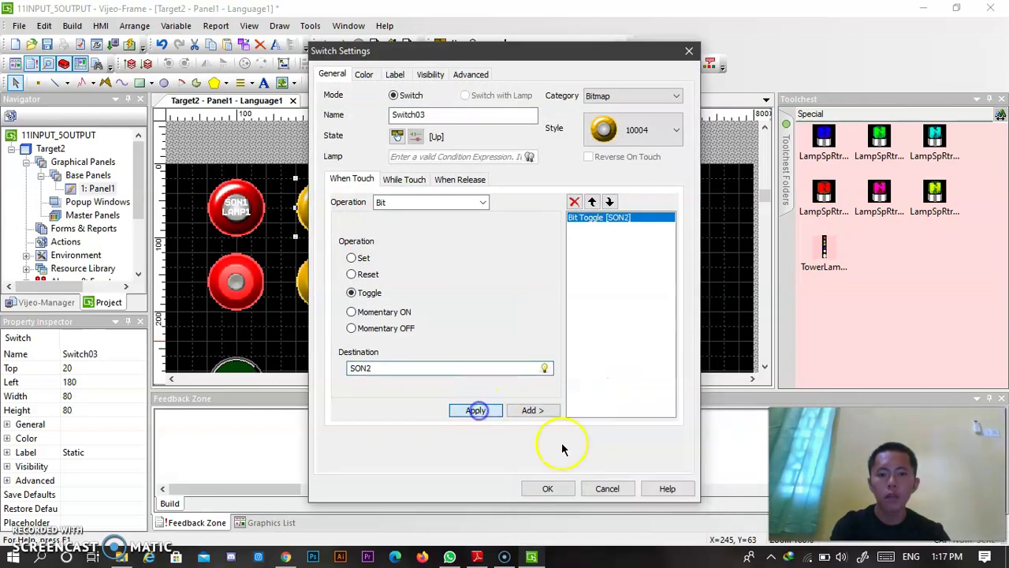
left_click(542, 489)
Change the toggle destination of the green switch in the upper row to the variable SON3
left_click(406, 215)
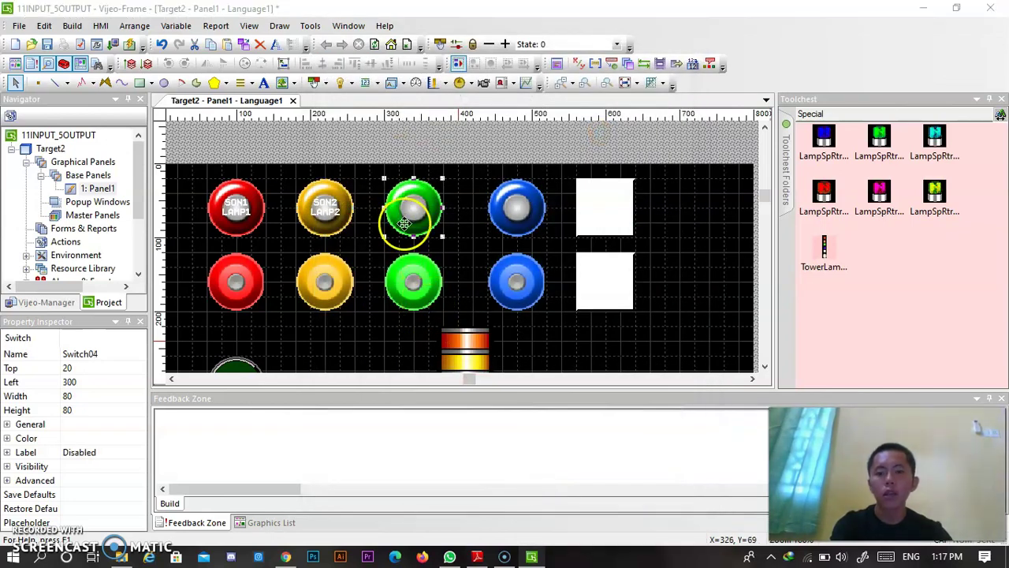
double_click(404, 224)
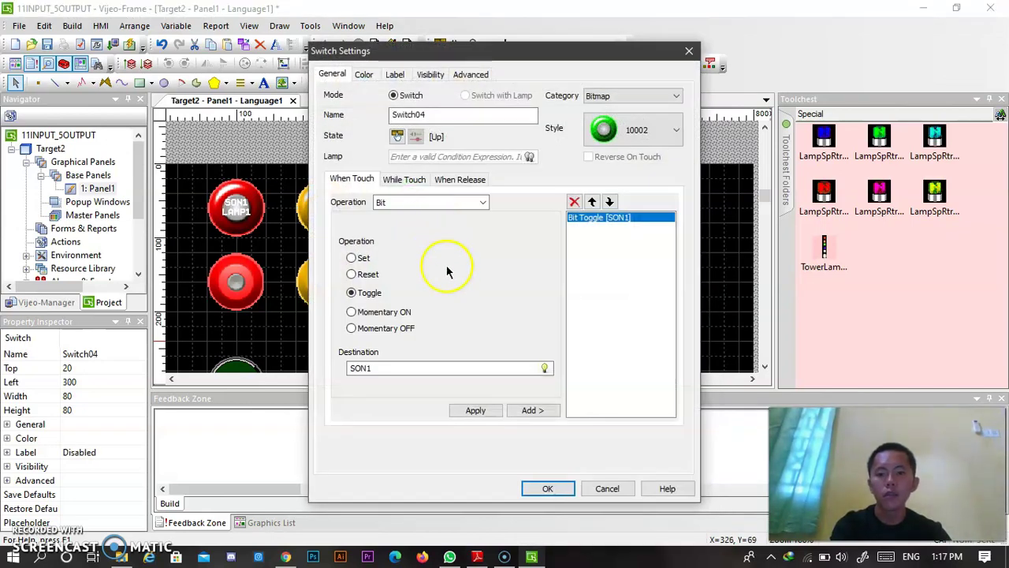
left_click(544, 366)
left_click(588, 473)
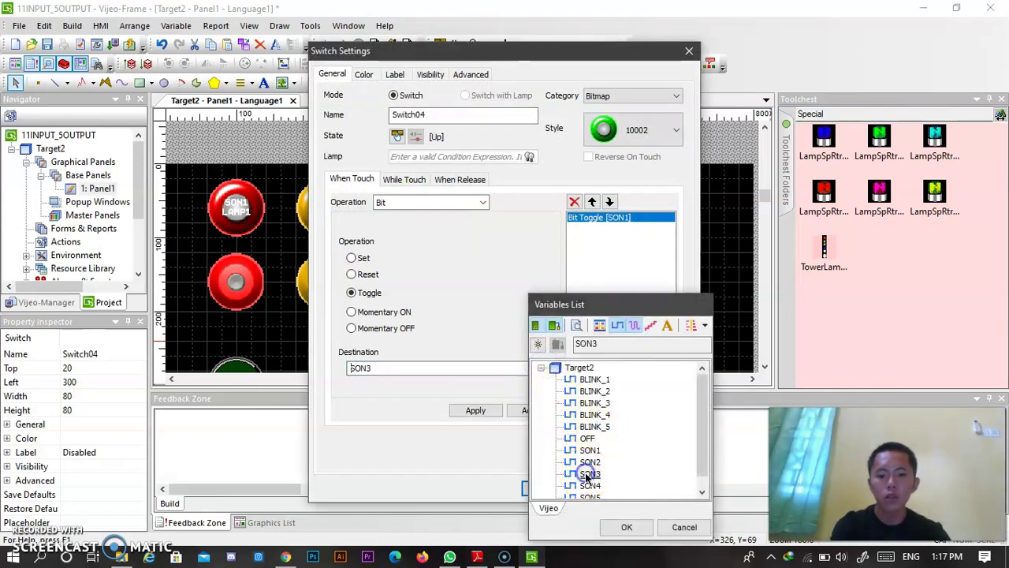
left_click(475, 410)
left_click(549, 489)
Change the toggle destination of the blue switch in the upper row to the variable SON4
left_click(515, 217)
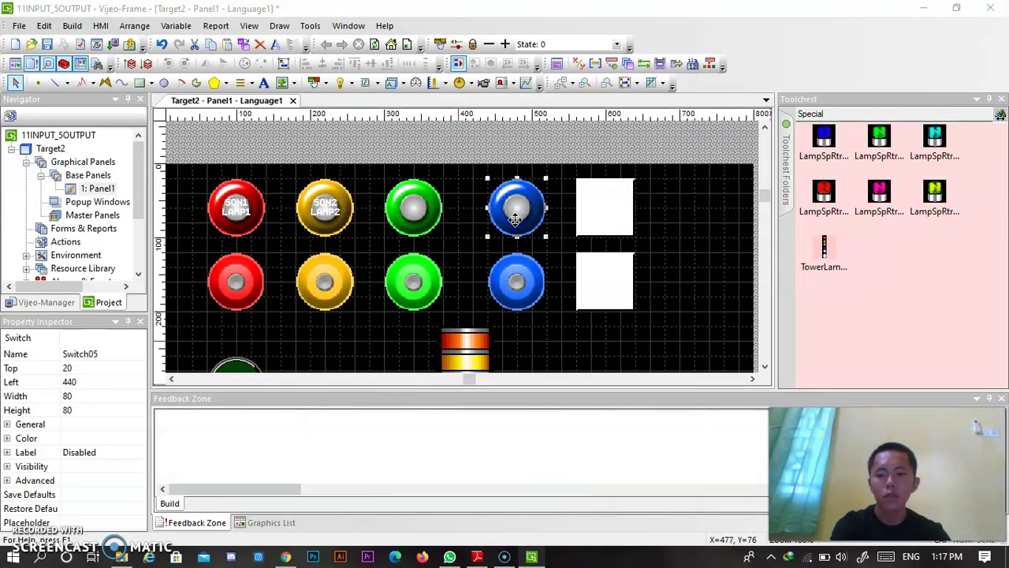
double_click(515, 218)
left_click(544, 367)
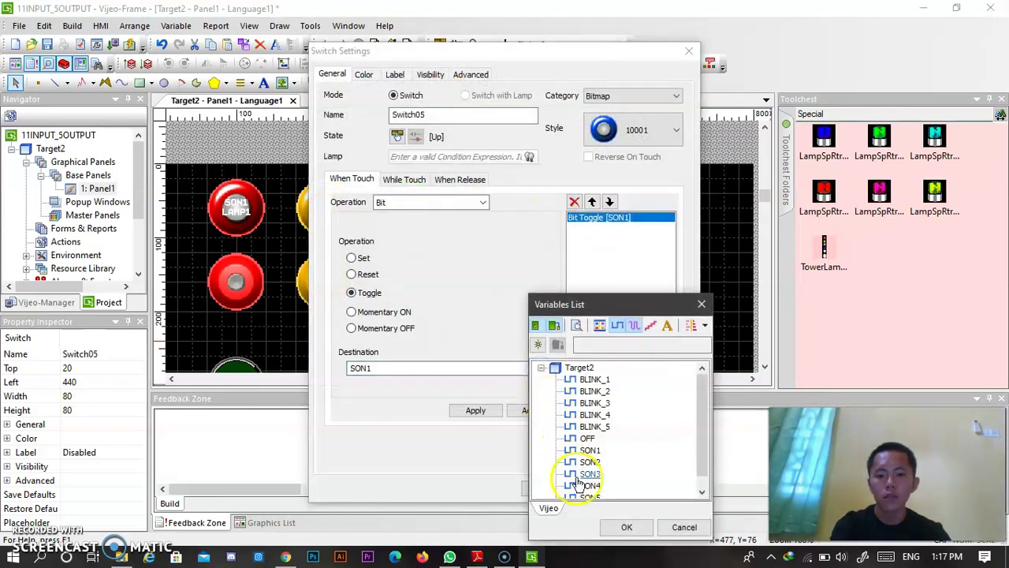
double_click(584, 485)
left_click(476, 410)
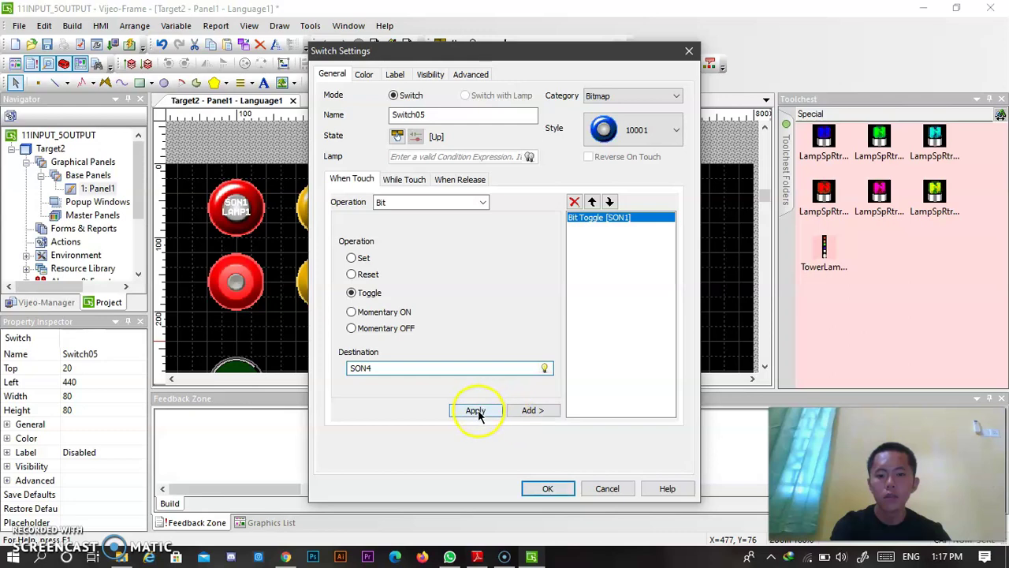
left_click(547, 491)
Change the toggle destination of the white switch in the upper row to the variable SON5
left_click(591, 218)
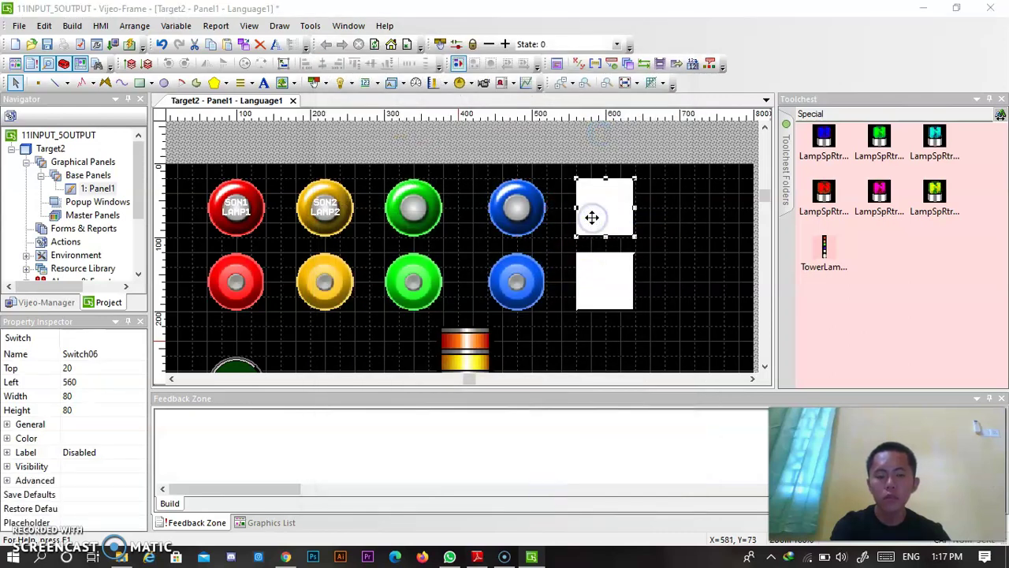
double_click(592, 218)
left_click(544, 368)
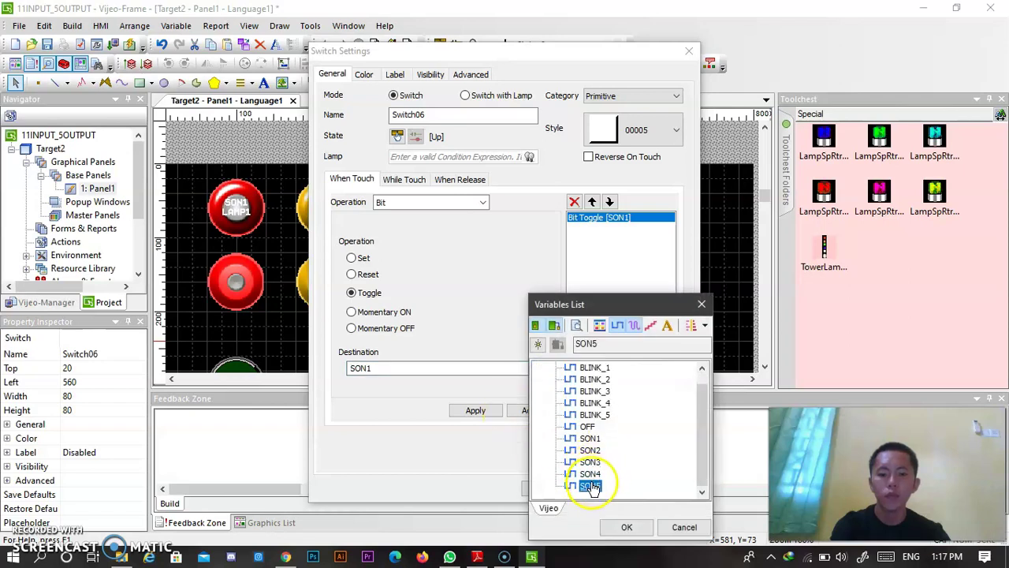
double_click(589, 486)
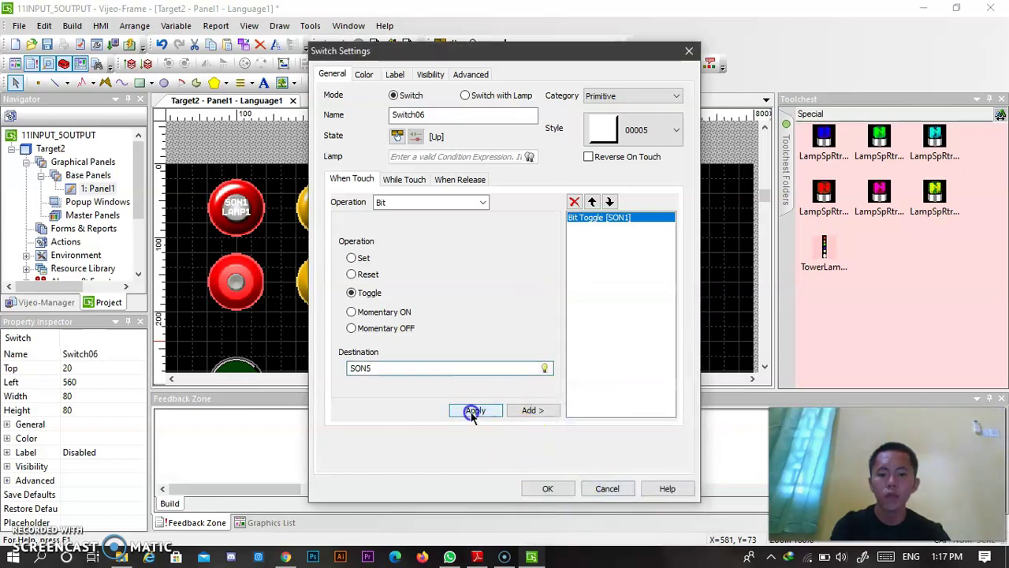
left_click(549, 489)
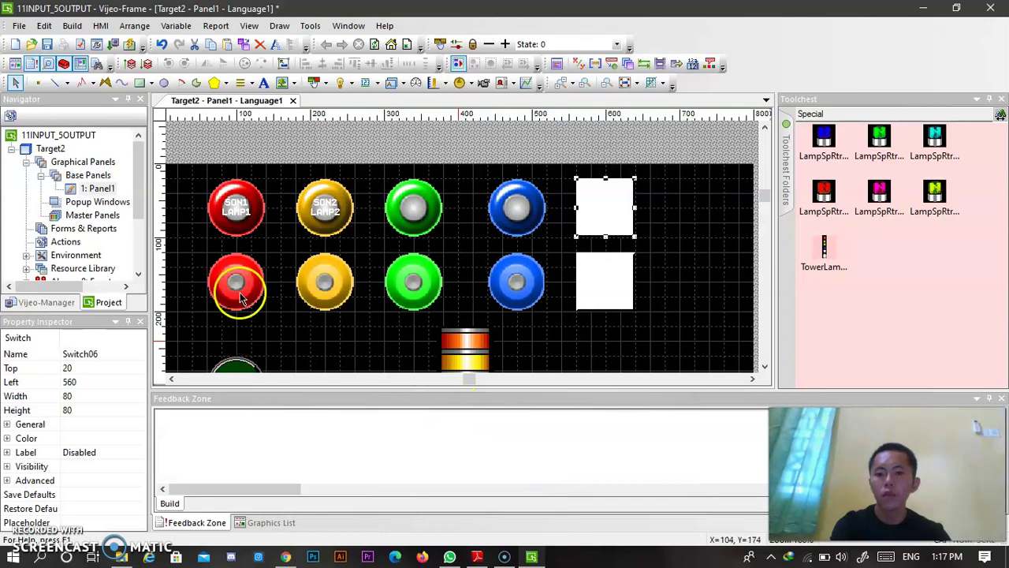
Change the toggle destination of the red switch in the lower row to the variable BLINK_1
left_click(240, 293)
double_click(235, 289)
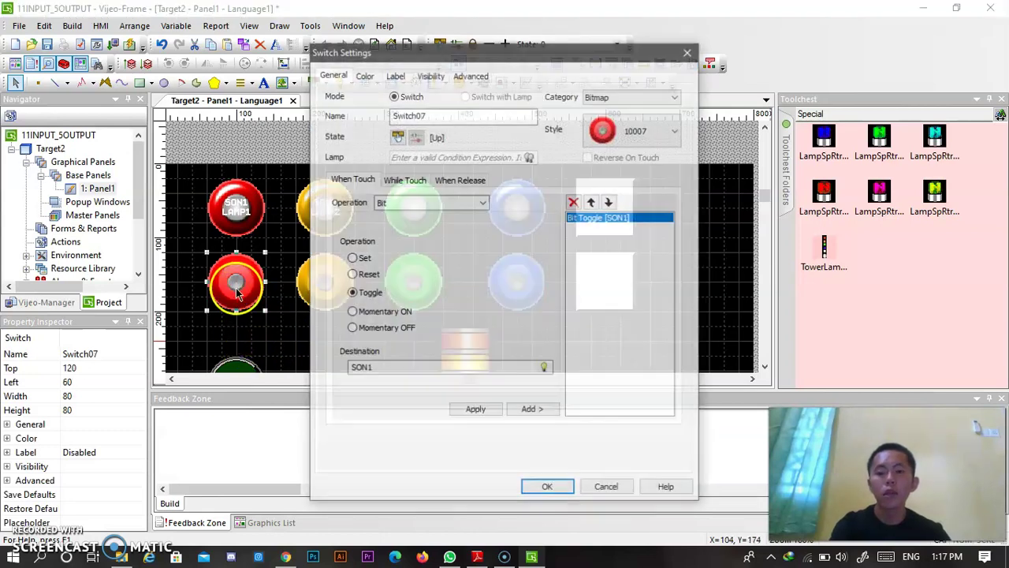
left_click(542, 371)
left_click(584, 383)
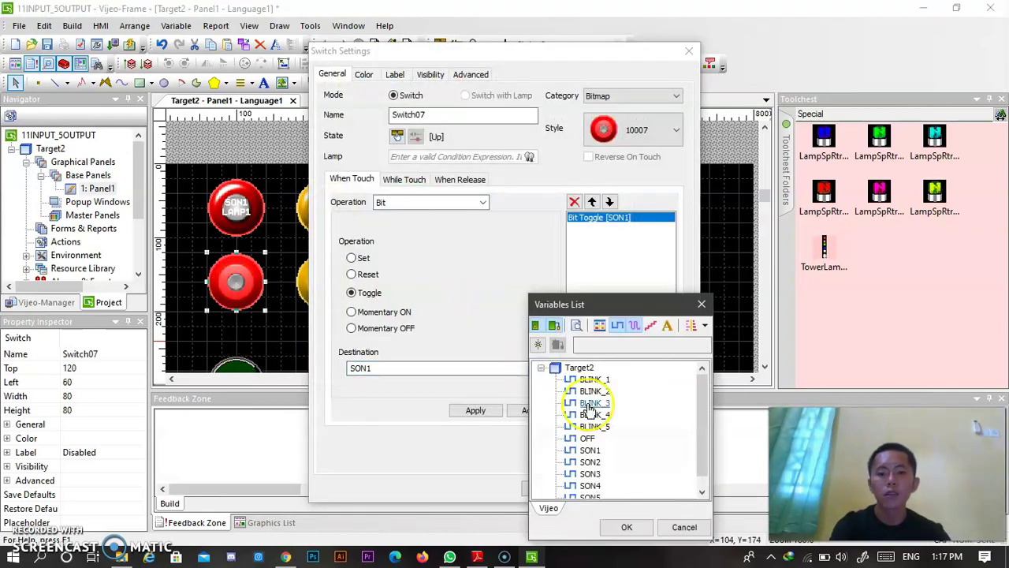
double_click(584, 383)
left_click(477, 410)
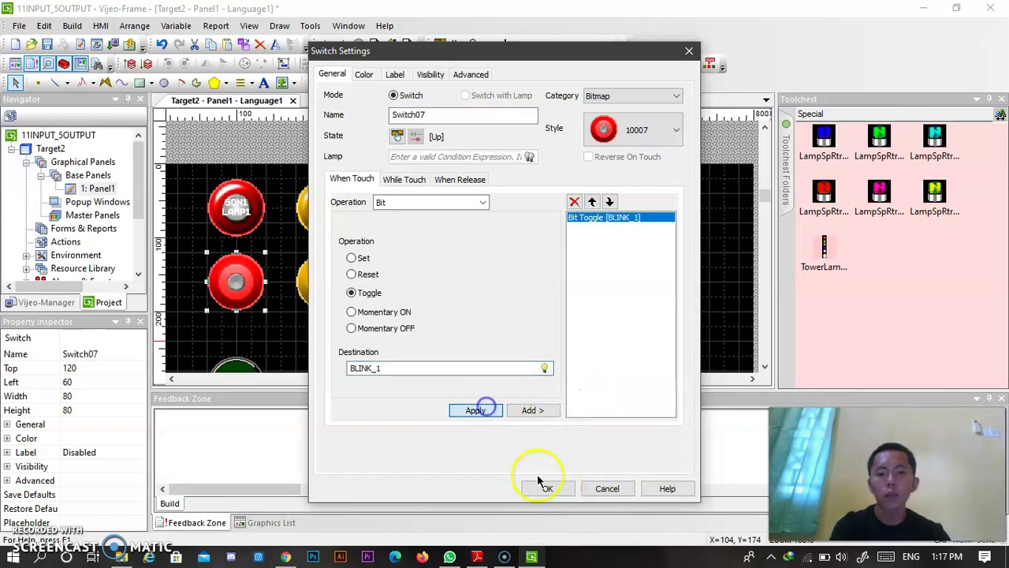
left_click(542, 485)
Change the toggle destination of the yellow switch in the lower row to the variable BLINK_2
left_click(324, 284)
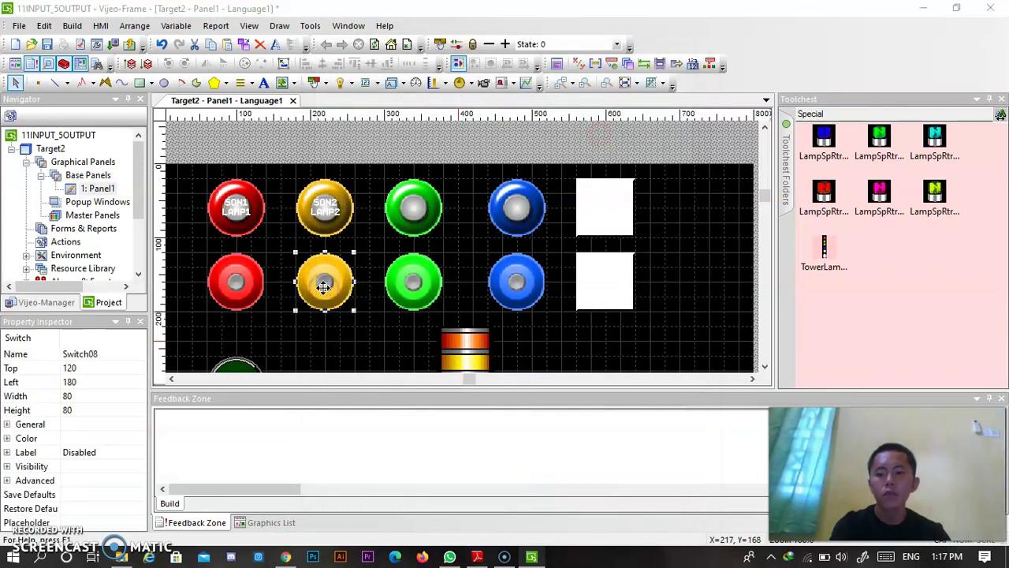
double_click(324, 285)
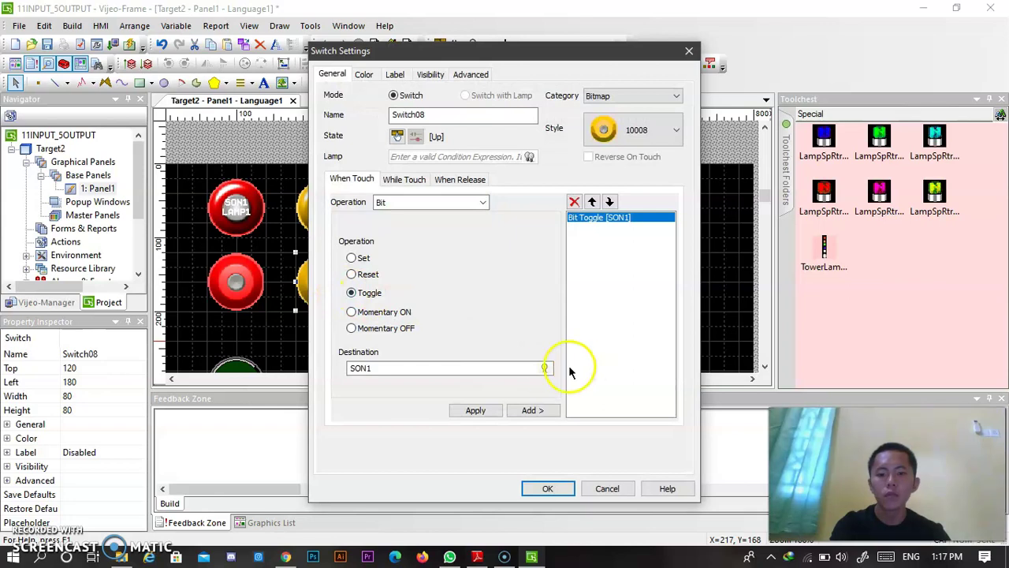
left_click(544, 369)
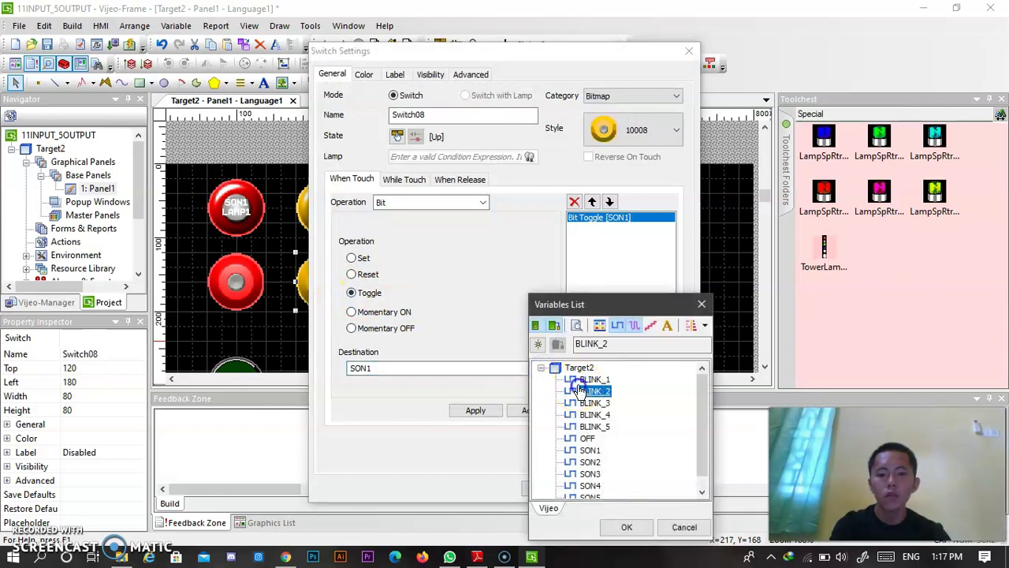
double_click(587, 391)
left_click(476, 410)
left_click(537, 490)
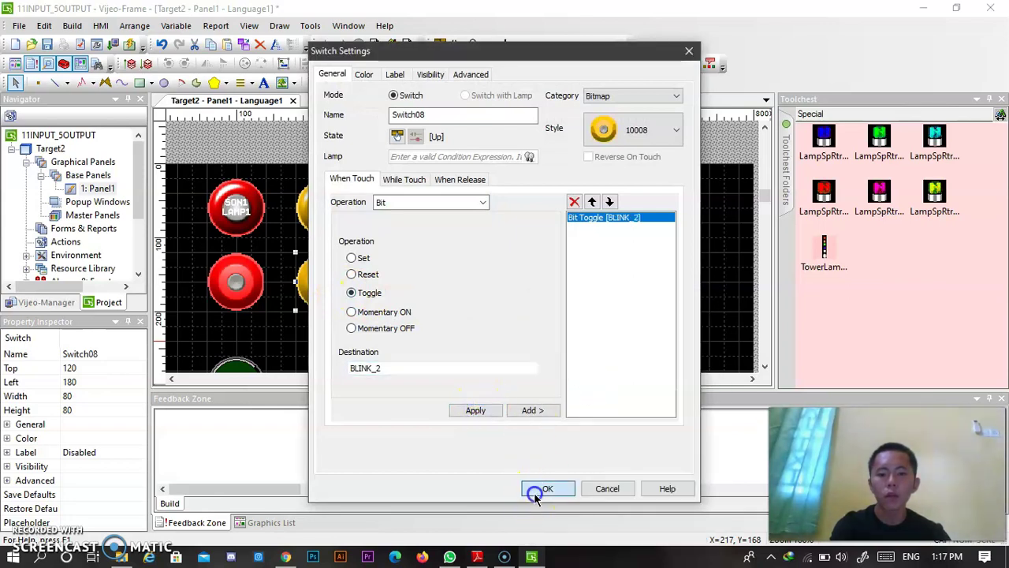
Change the toggle destination of the green switch in the lower row to the variable BLINK_3
left_click(412, 284)
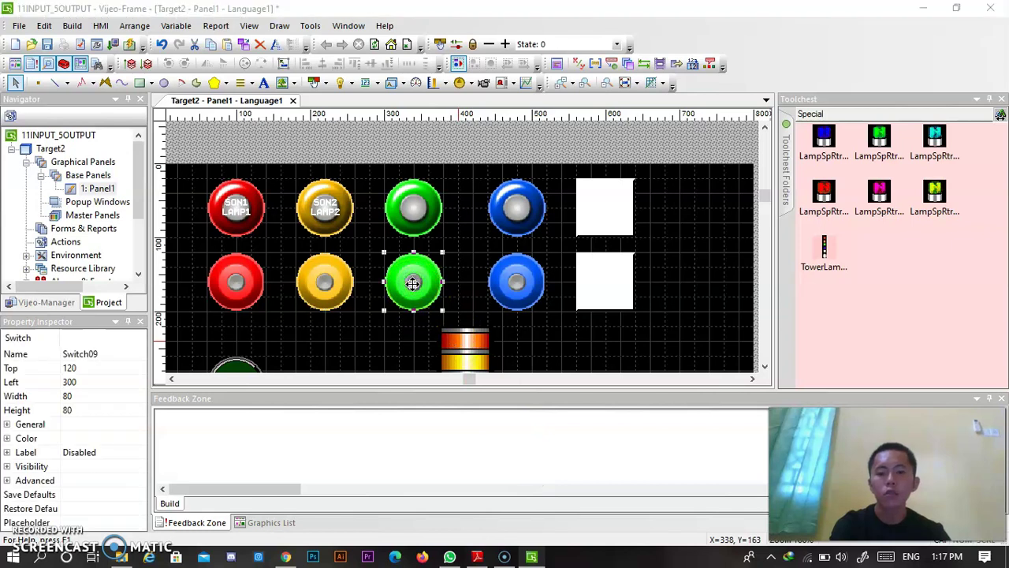
double_click(496, 305)
left_click(544, 369)
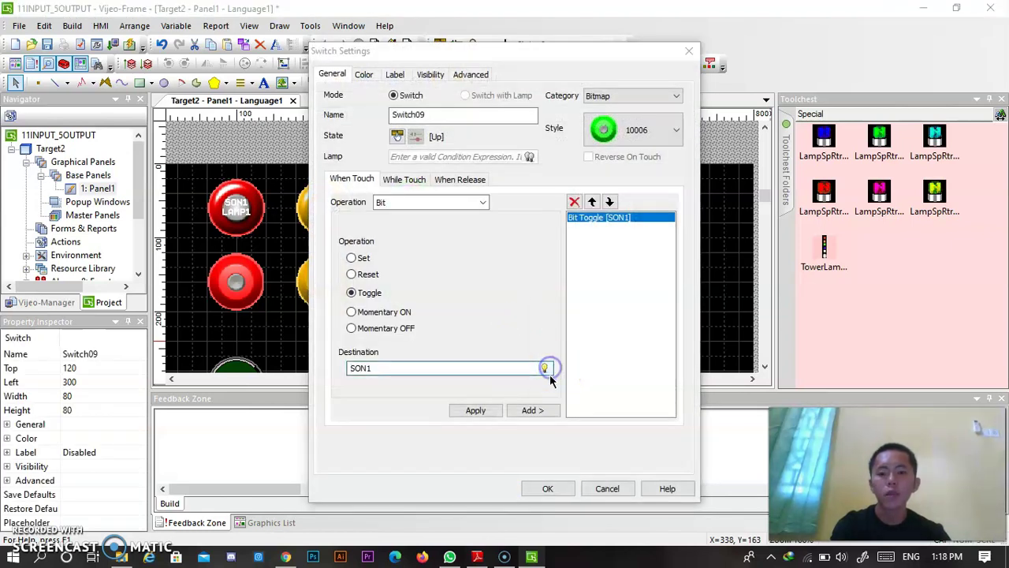
double_click(585, 403)
left_click(476, 410)
left_click(549, 489)
Change the toggle destination of the blue switch in the lower row to the variable BLINK_4
left_click(503, 290)
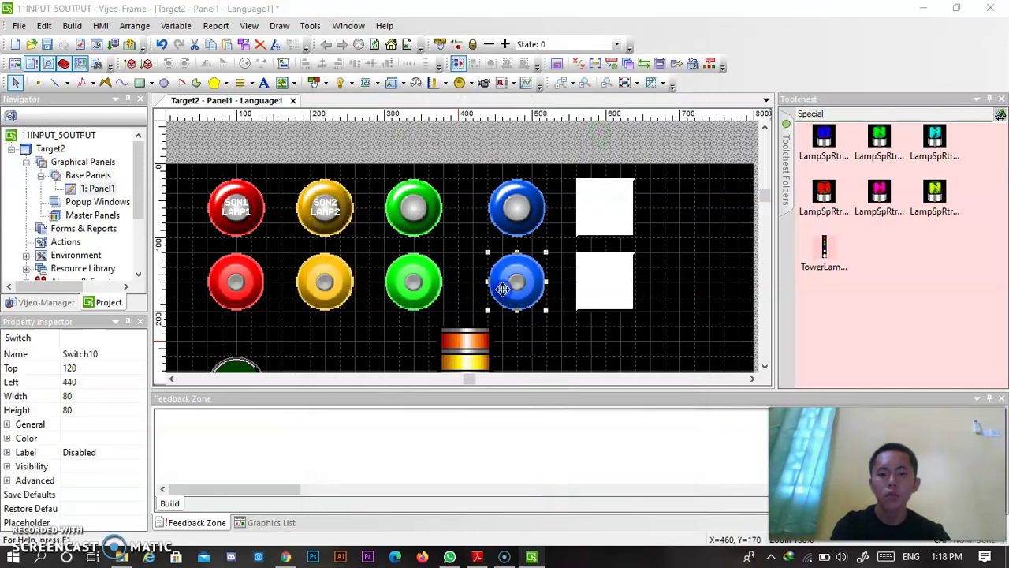
double_click(502, 289)
left_click(543, 373)
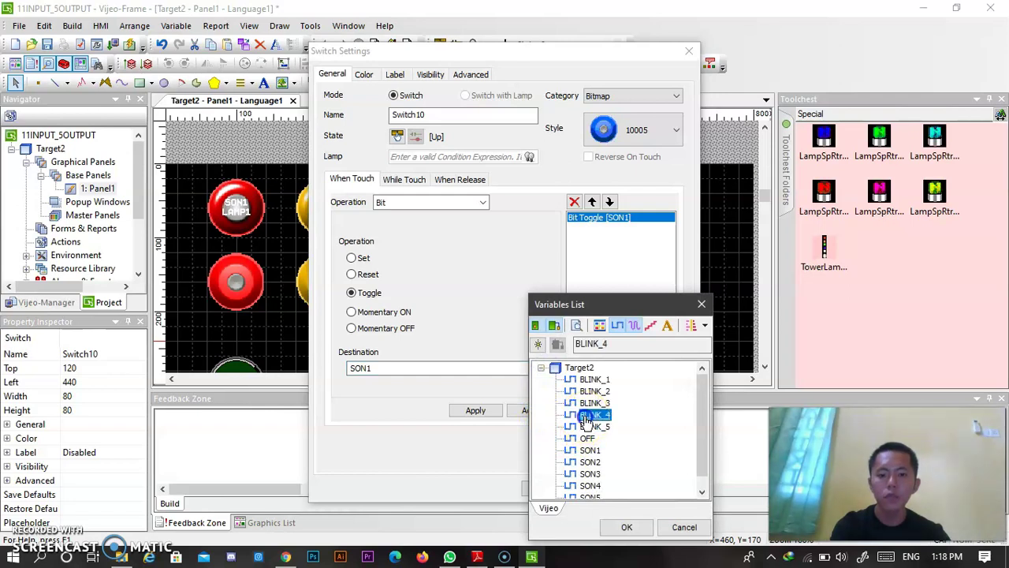
double_click(585, 418)
left_click(544, 489)
Change the toggle destination of the white switch in the lower row to the variable BLINK_5
left_click(592, 292)
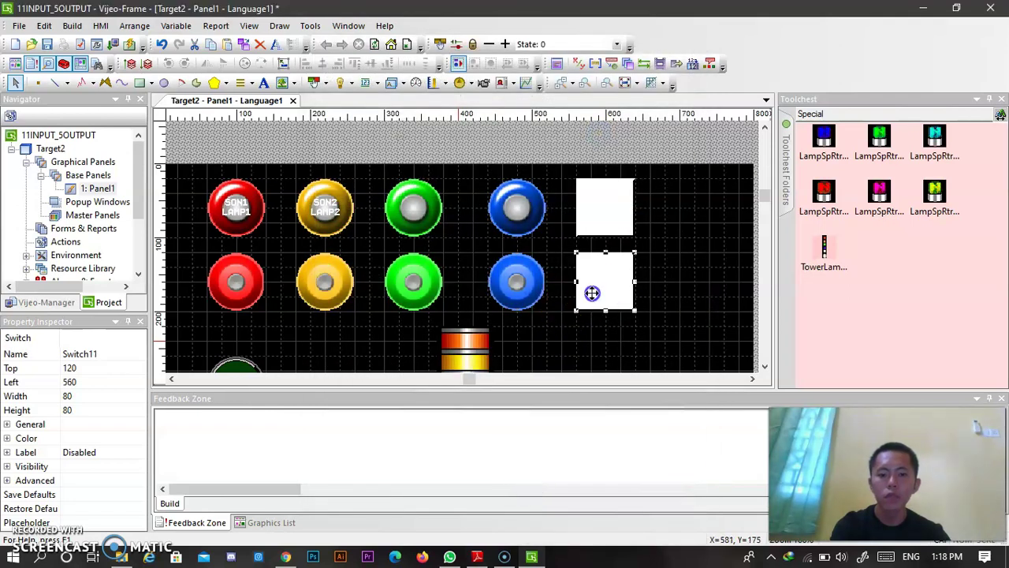
double_click(592, 292)
left_click(543, 368)
double_click(593, 426)
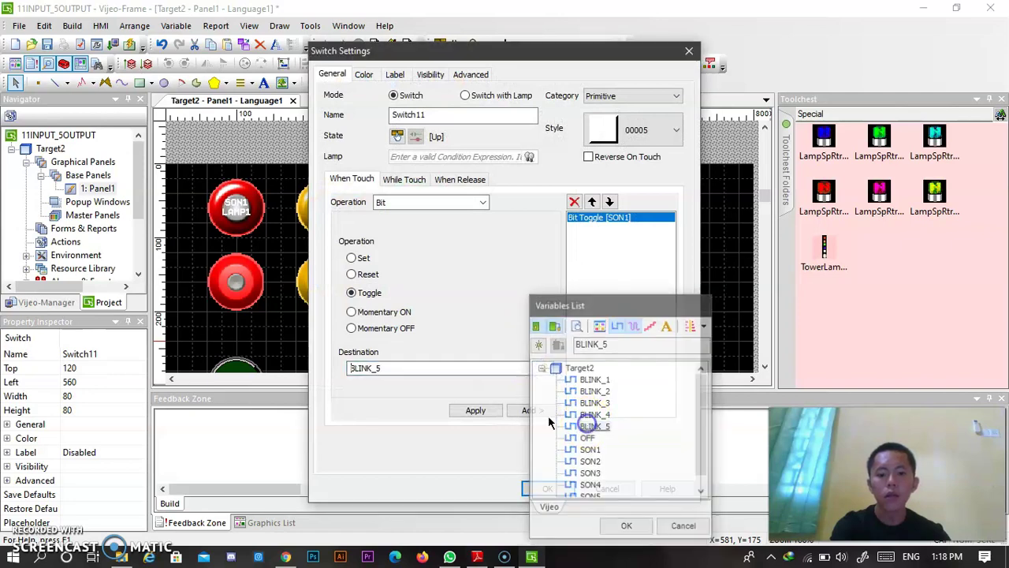
left_click(473, 410)
left_click(555, 489)
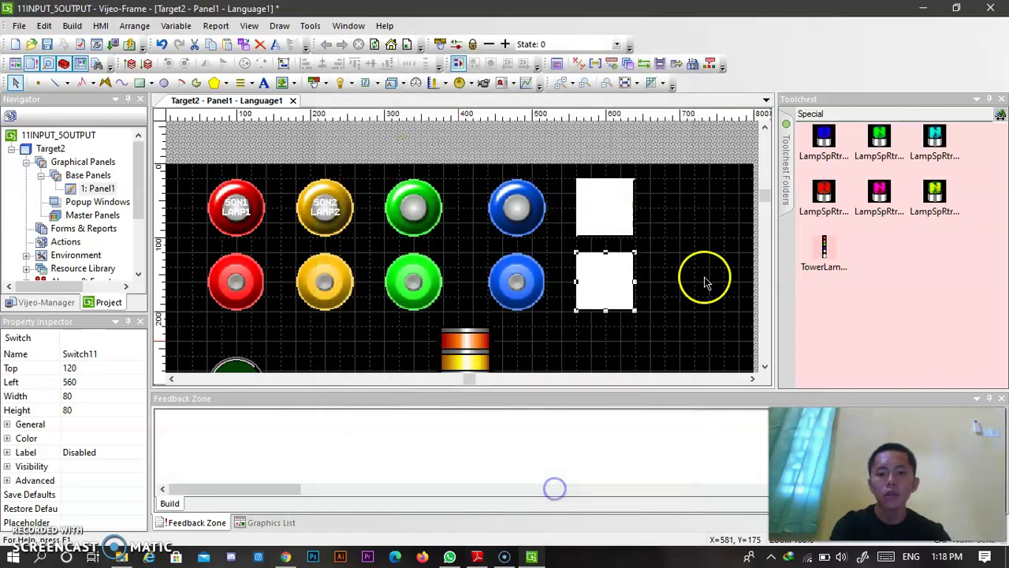
Change the dark green round switch's touch operation to Reset with the variable OFF as its destination
scroll(480, 265, "down", 3)
left_click(240, 282)
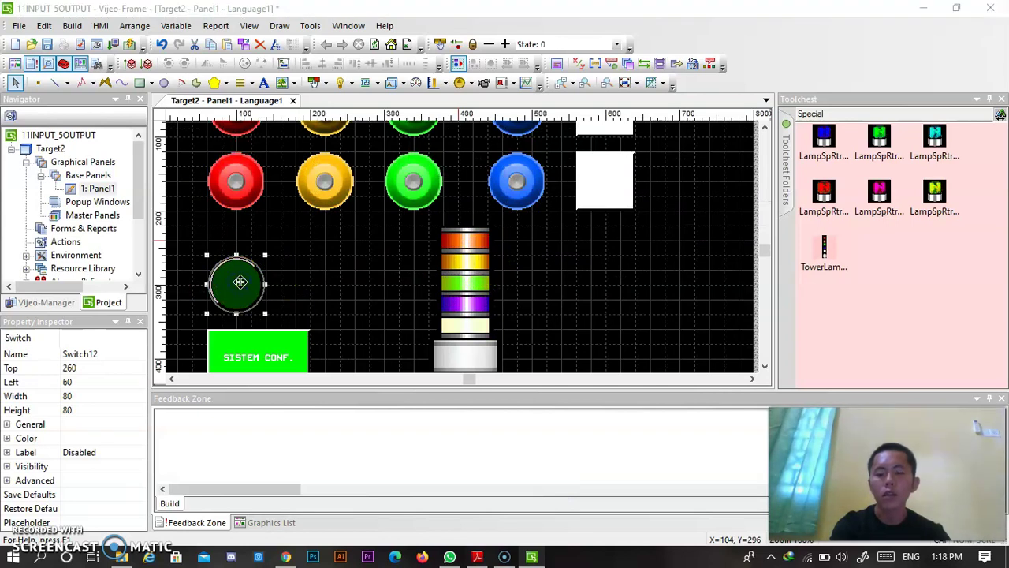
double_click(239, 283)
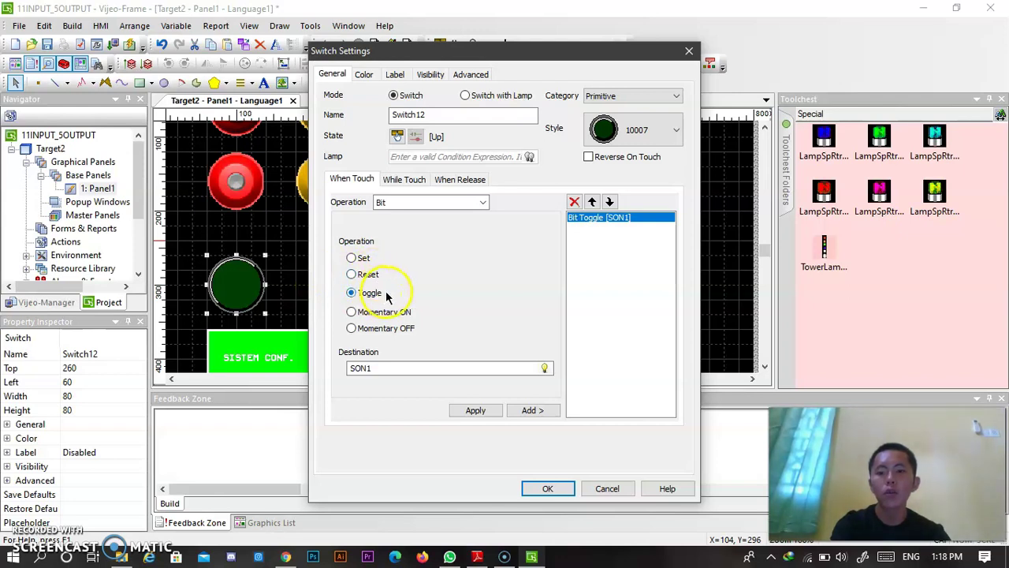
left_click(364, 273)
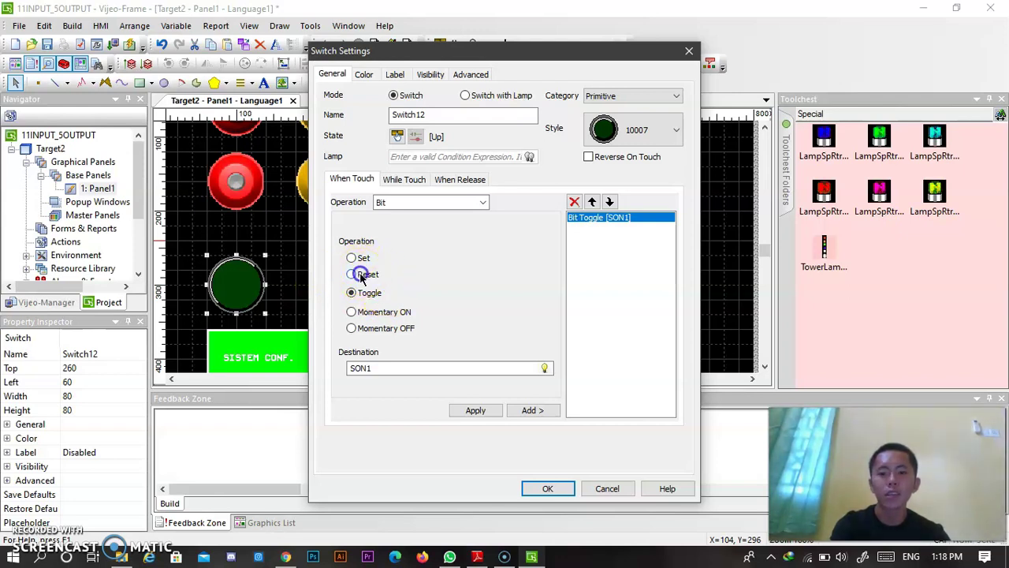
left_click(544, 367)
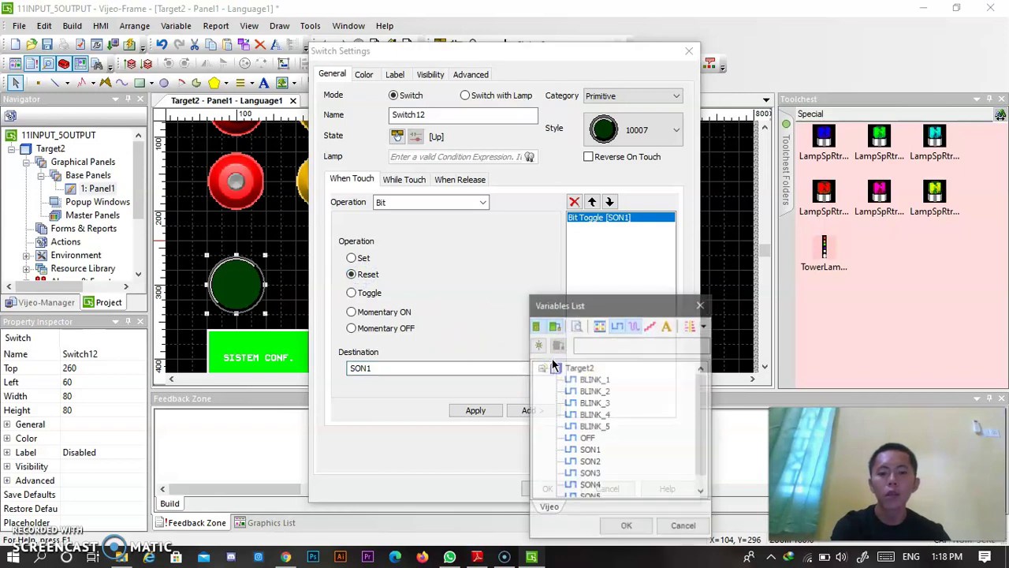
double_click(588, 439)
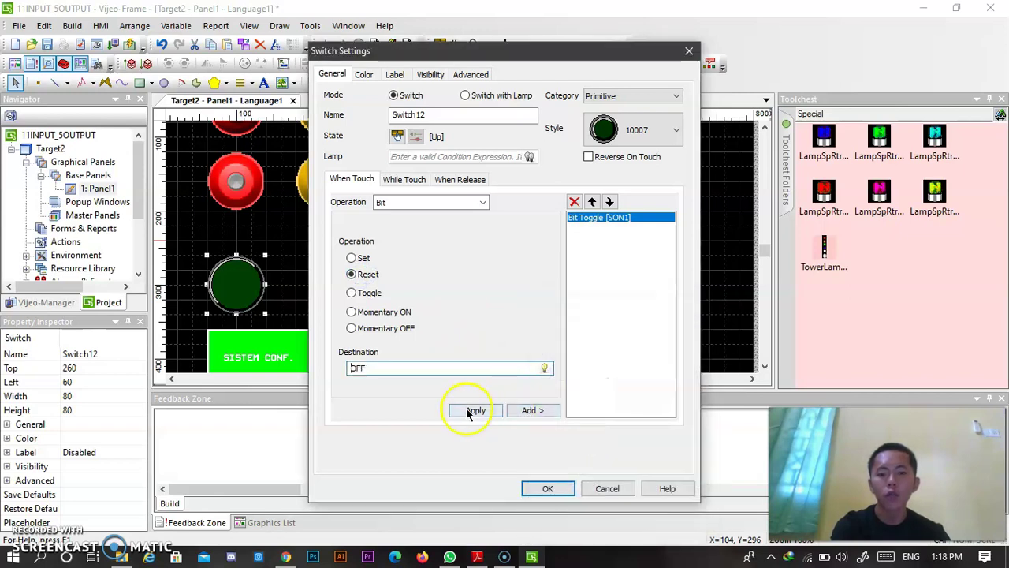
Add bit reset operations for the variables SON1 and SON2 to the dark green switch
left_click(544, 368)
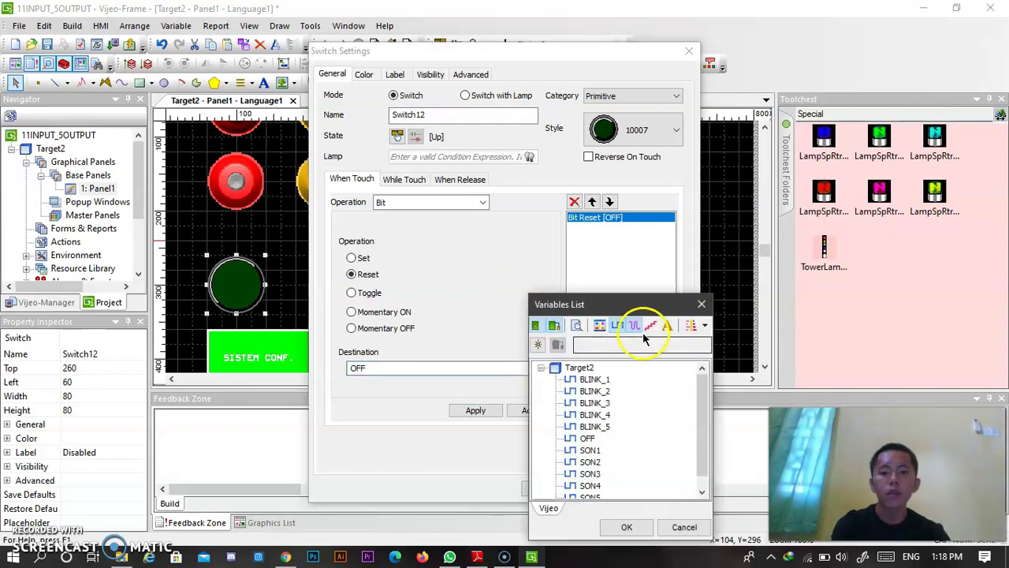
scroll(584, 449, "down", 1)
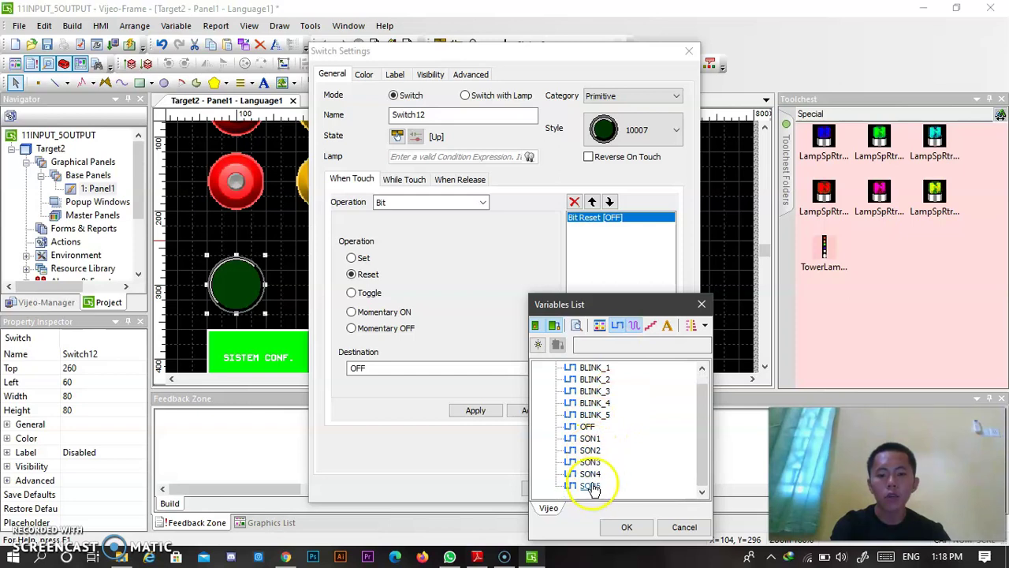
left_click(592, 438)
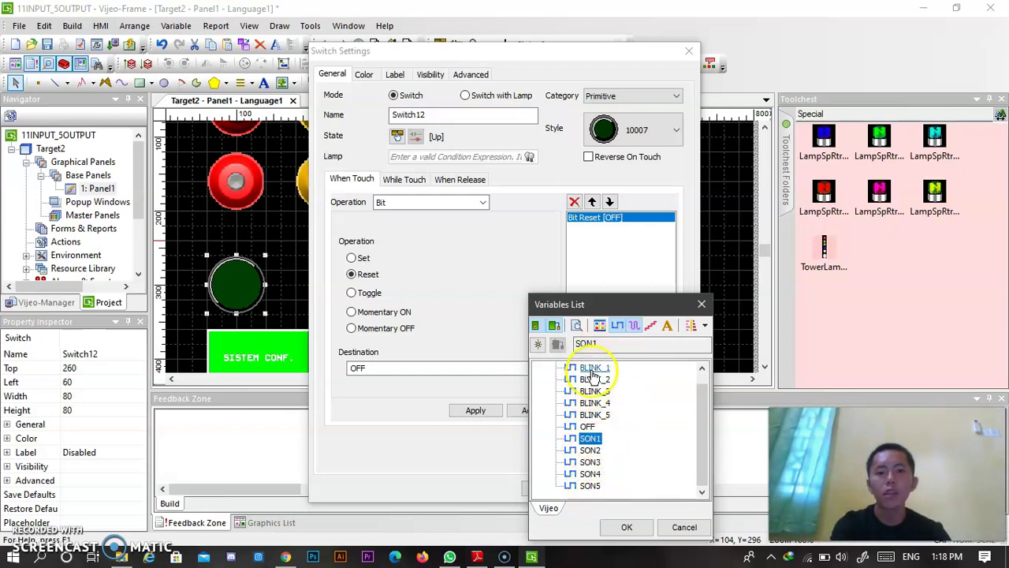
left_click(623, 527)
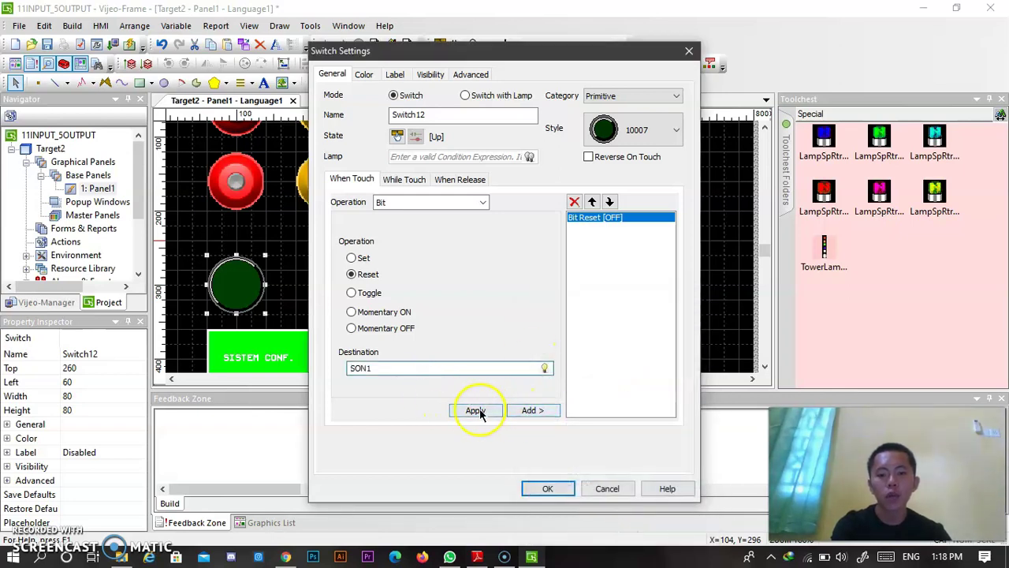
left_click(528, 411)
left_click(544, 368)
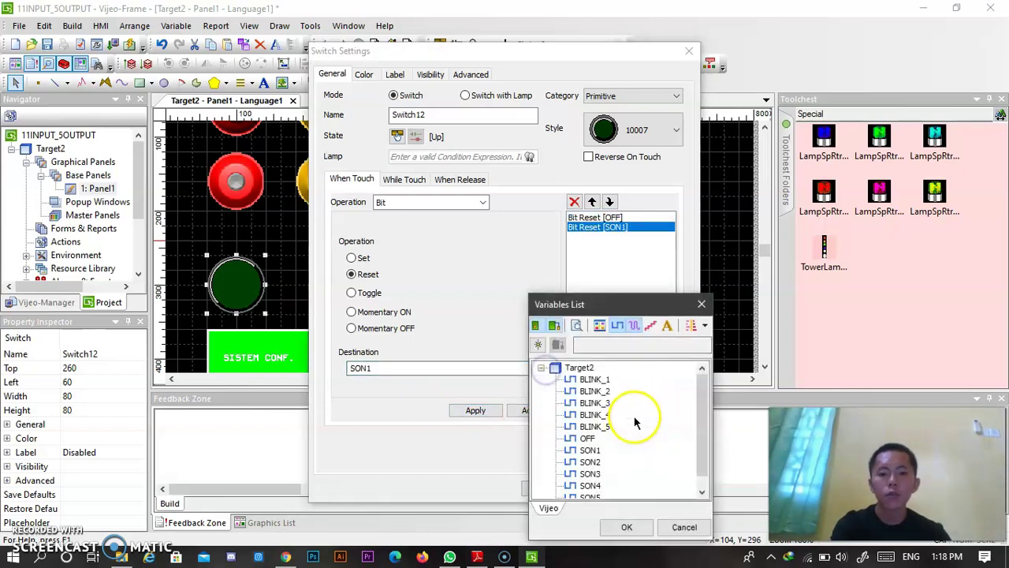
double_click(589, 461)
left_click(533, 410)
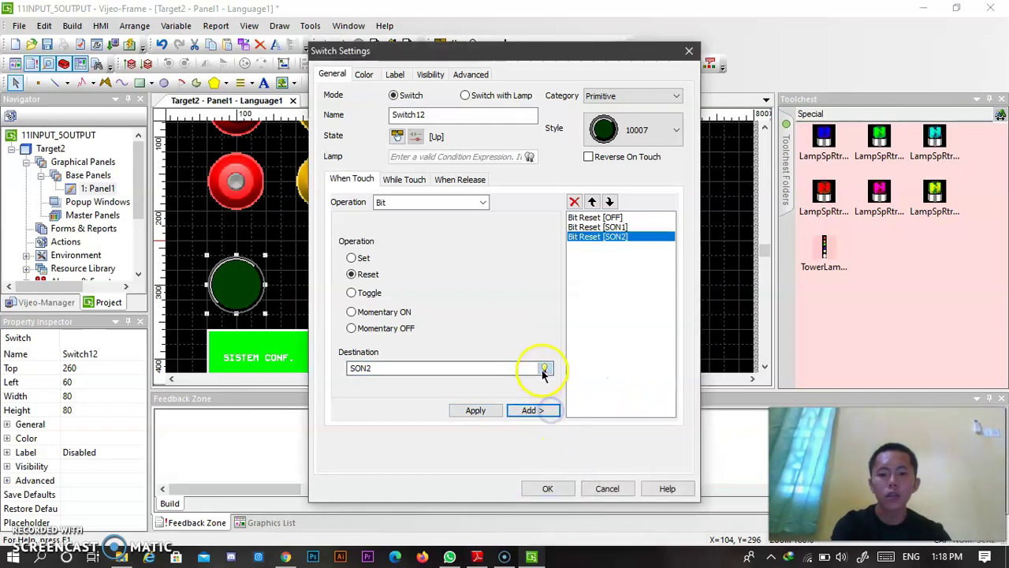
Add bit reset operations for SON3, SON4 and SON5 to the dark green switch and accept its settings
left_click(544, 369)
double_click(592, 471)
left_click(533, 410)
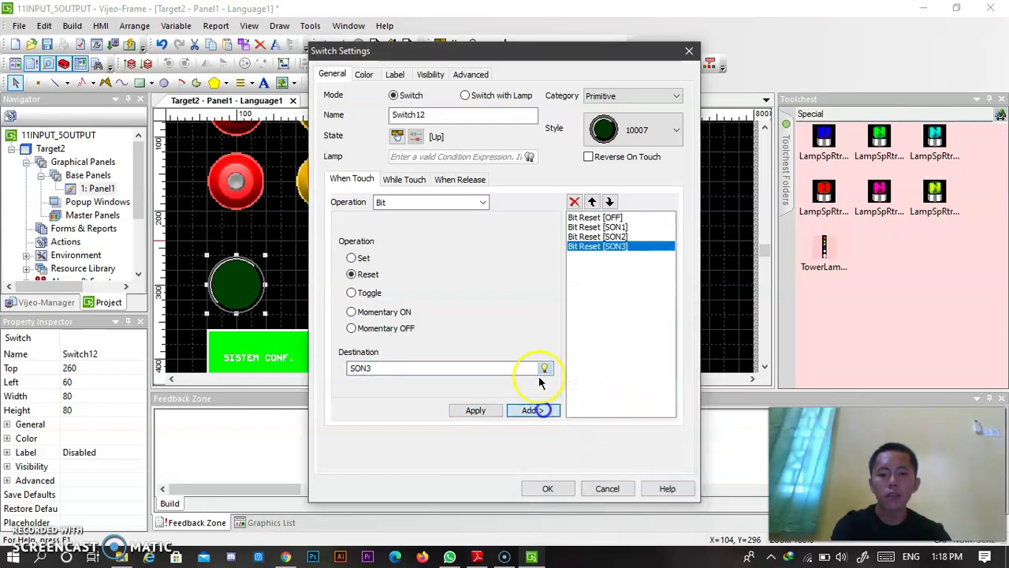
left_click(544, 368)
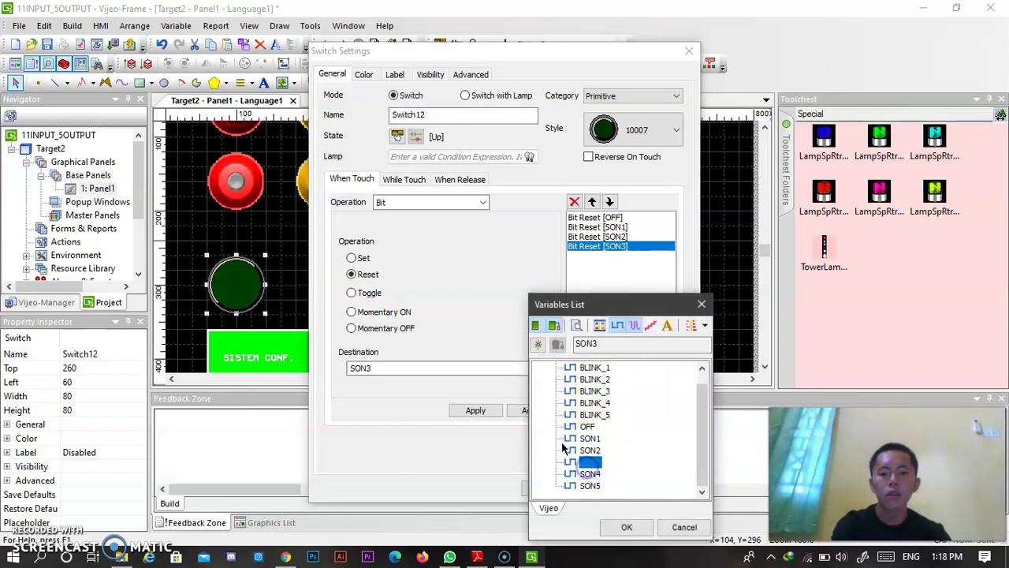
double_click(588, 474)
left_click(532, 410)
left_click(544, 368)
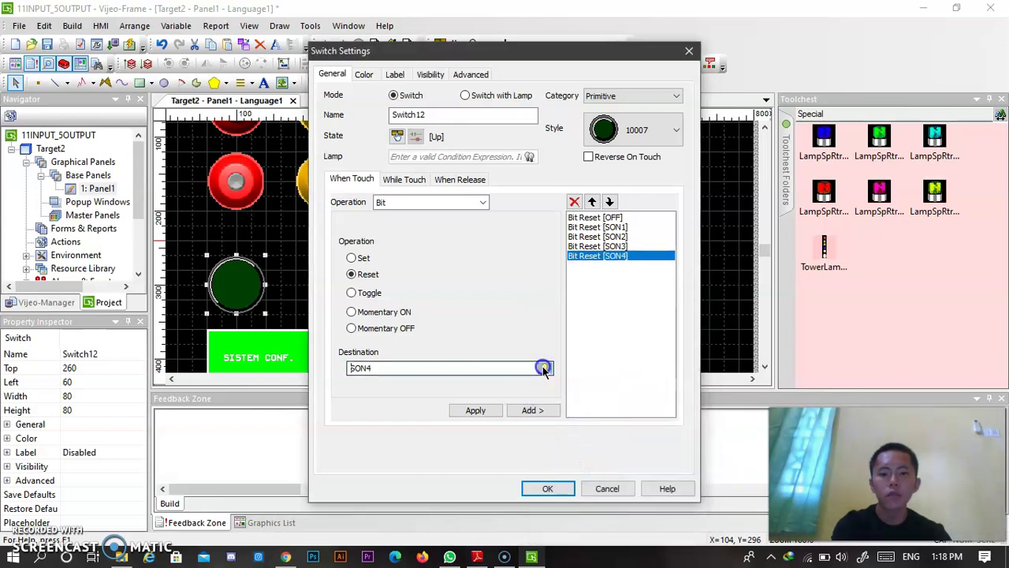
double_click(590, 475)
left_click(530, 411)
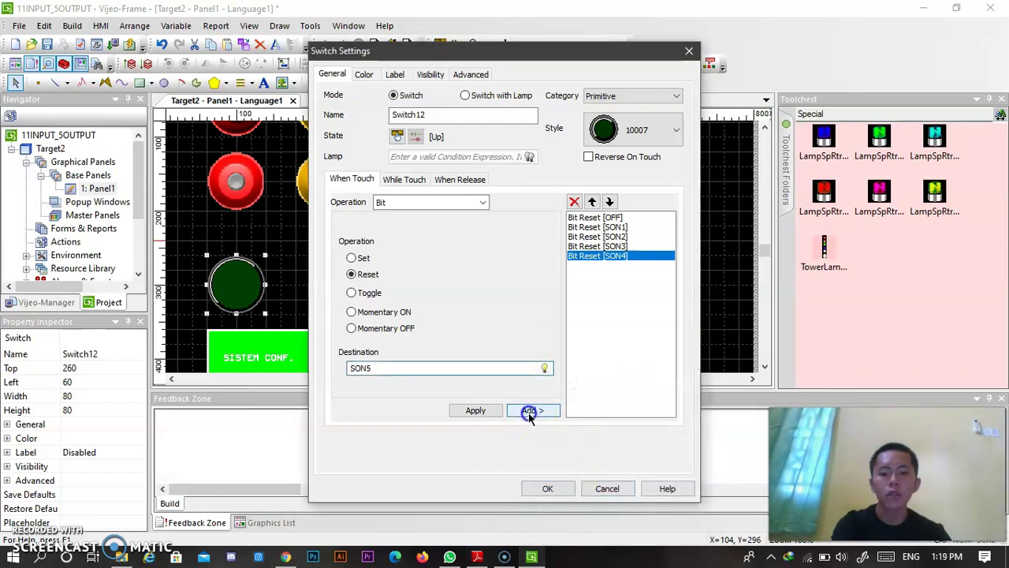
left_click(547, 488)
Move the dark green switch to the right of the white switches, at about top 80 and left 700
scroll(415, 300, "down", 1)
scroll(468, 292, "up", 1)
scroll(390, 289, "down", 1)
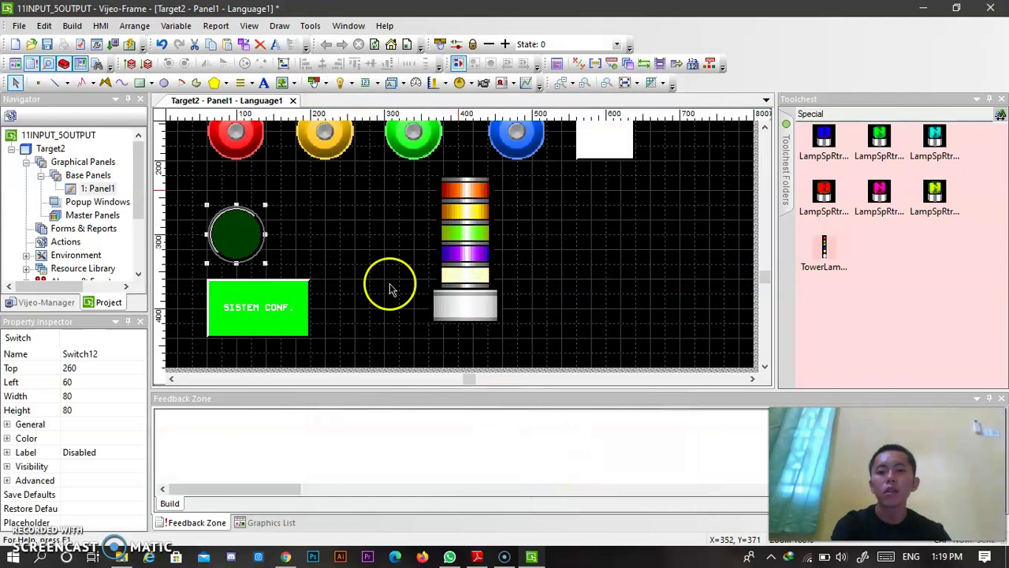
left_click(333, 235)
left_click_drag(721, 148, 711, 227)
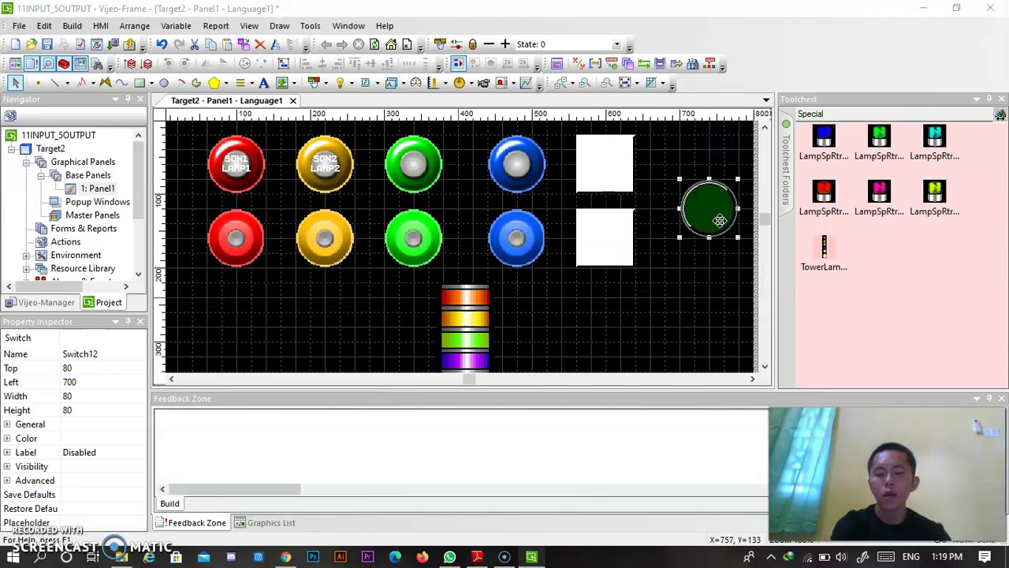
Give the dark green switch a static label reading OFF in the Vijeo Modern 8x13 Bold font
double_click(719, 220)
left_click(368, 76)
left_click(446, 98)
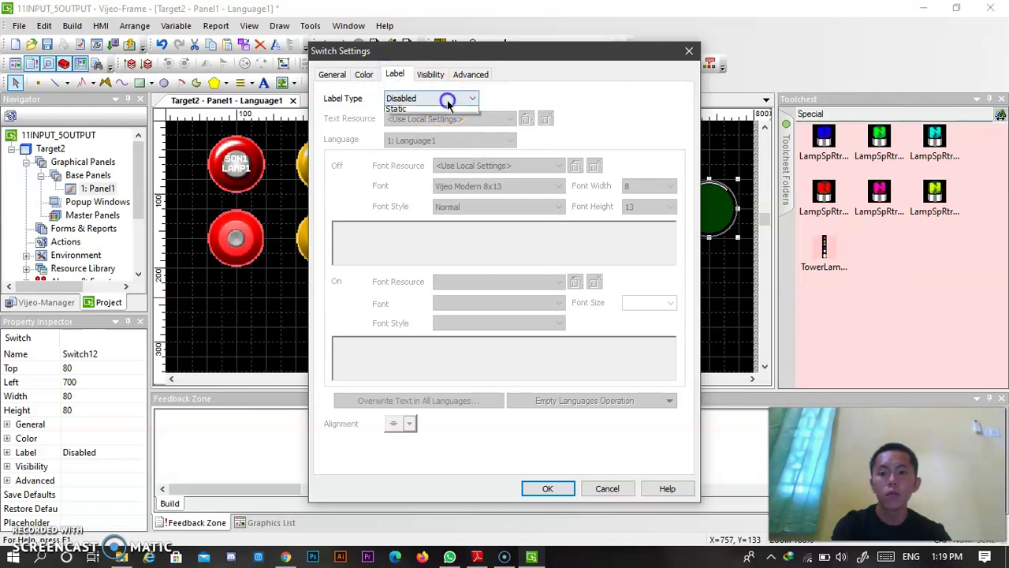
left_click(456, 119)
left_click(505, 186)
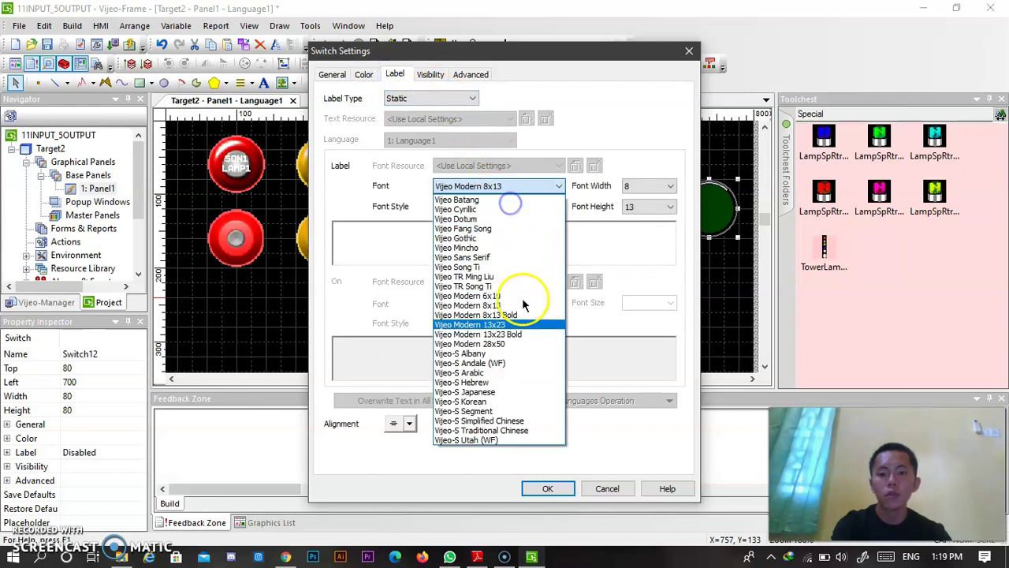
left_click(525, 317)
left_click(495, 250)
type("OFF")
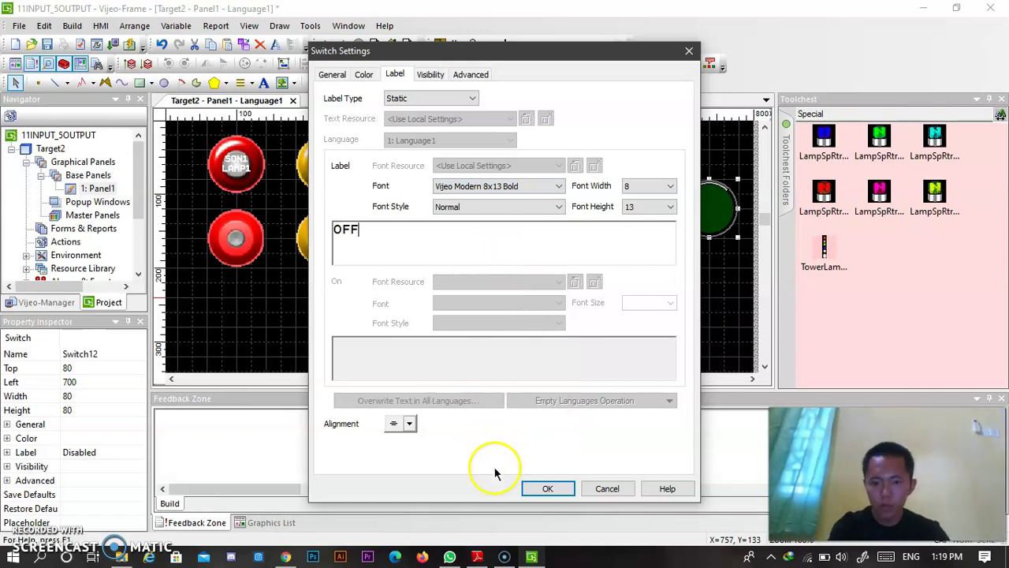
left_click(547, 488)
Select the tower lamp and assign SON1, SON2 and SON3 to its OnRed, OnYellow and OnGreen properties
scroll(642, 293, "down", 2)
left_click(479, 280)
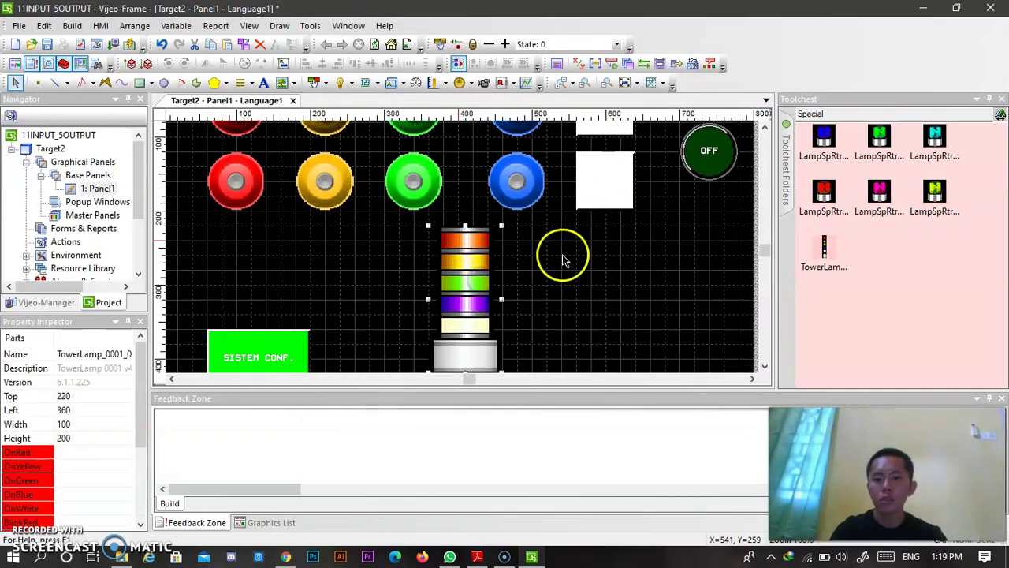
scroll(563, 255, "down", 2)
scroll(56, 444, "down", 2)
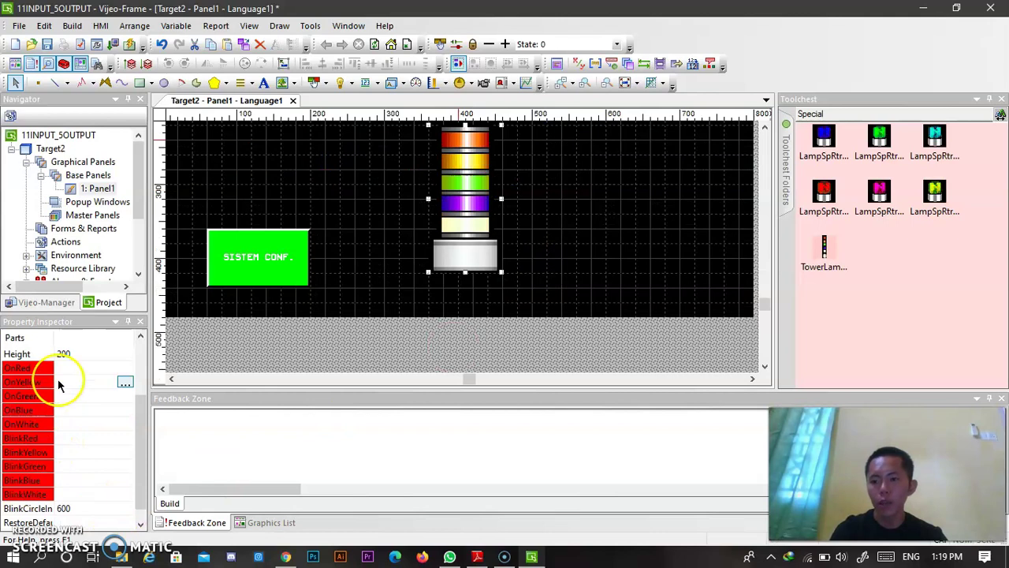
left_click(124, 367)
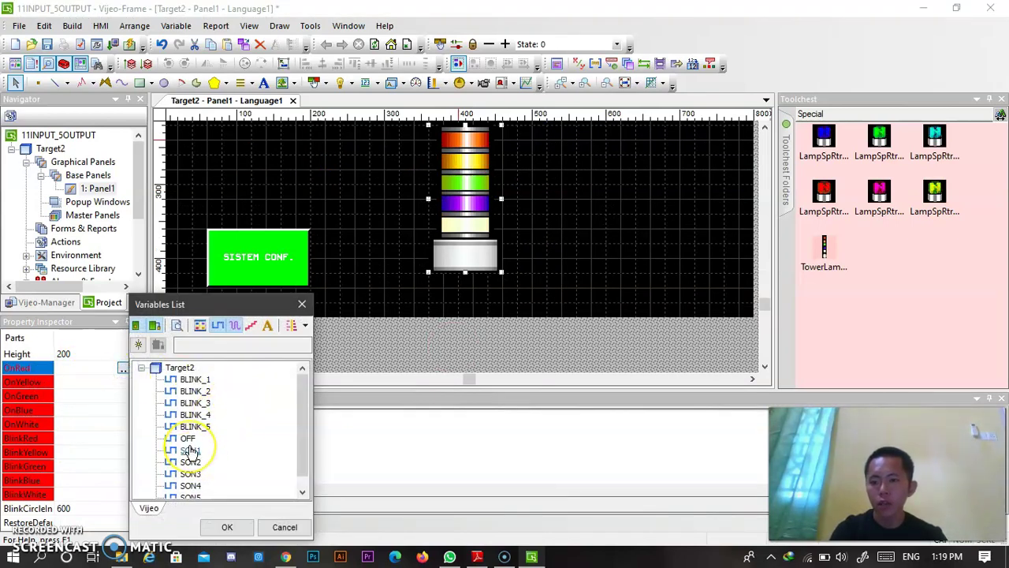
double_click(189, 451)
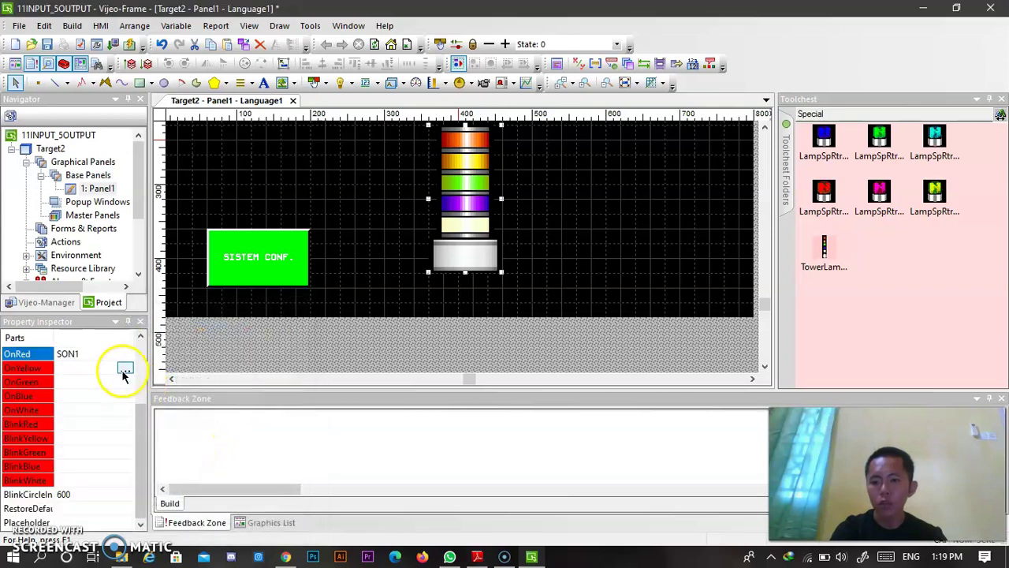
left_click(122, 367)
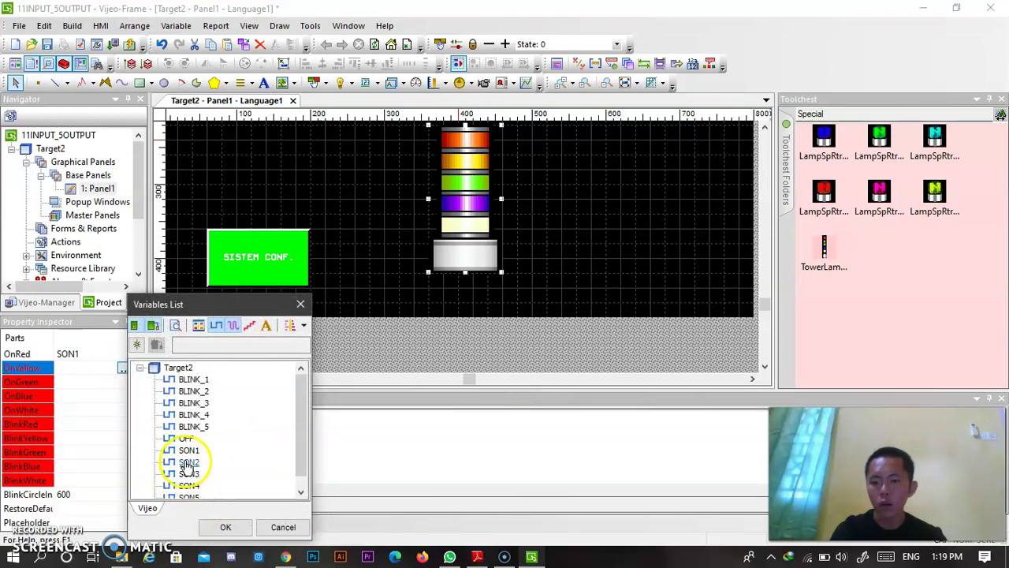
double_click(188, 463)
left_click(120, 382)
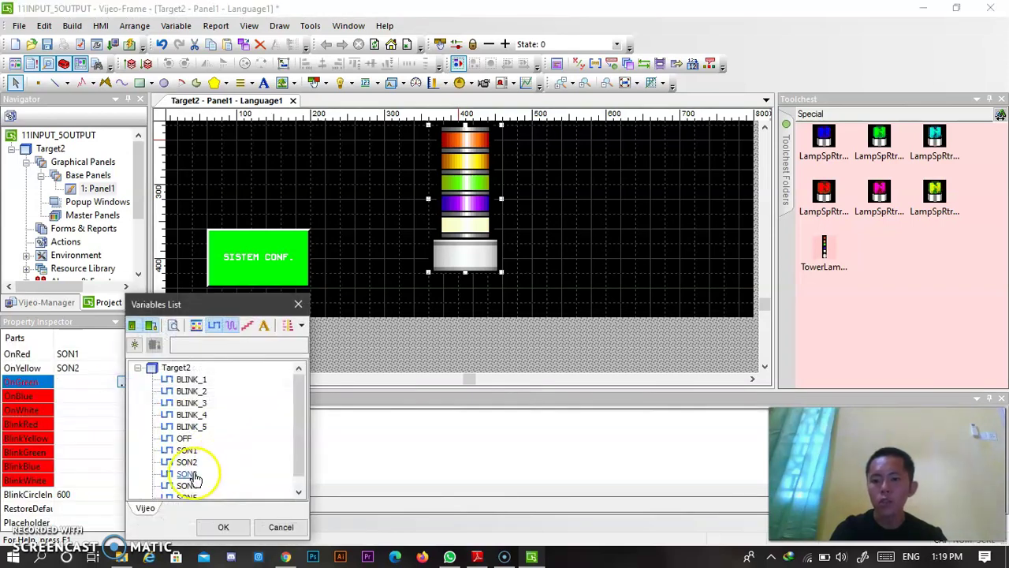
double_click(189, 475)
Assign SON4 to the tower lamp's OnBlue property and SON5 to its OnWhite property
left_click(120, 396)
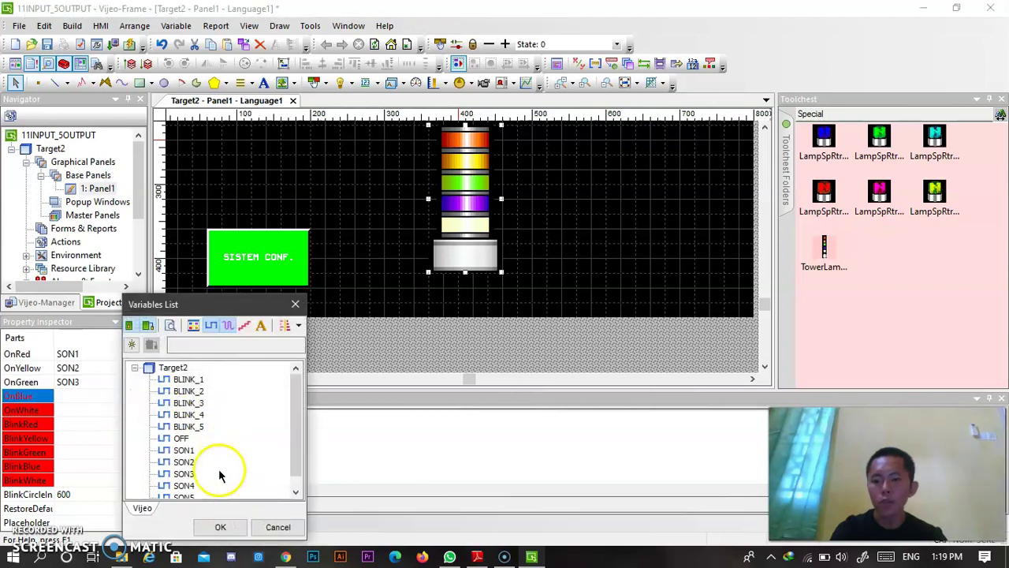
double_click(183, 486)
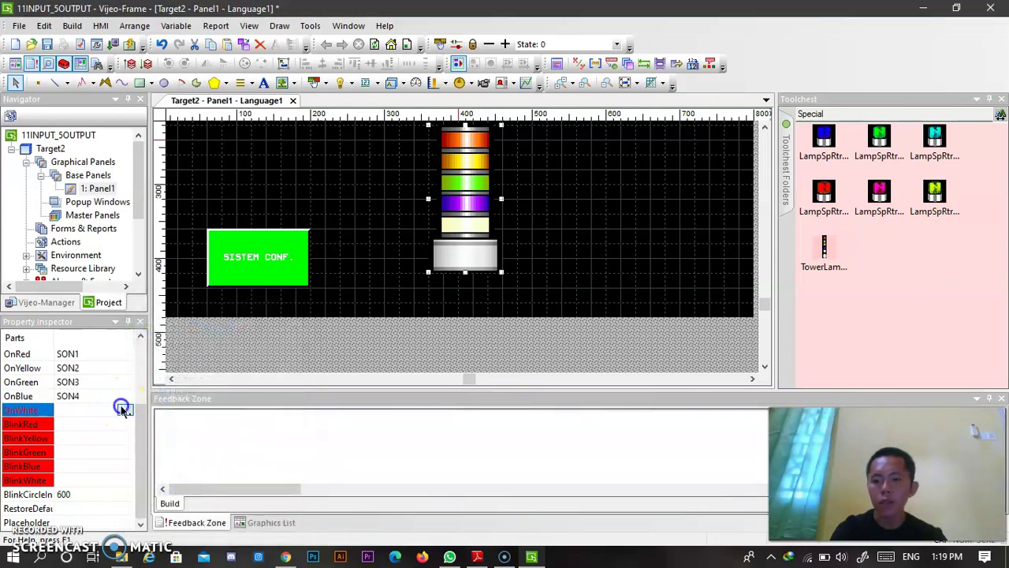
left_click(120, 409)
scroll(189, 475, "down", 1)
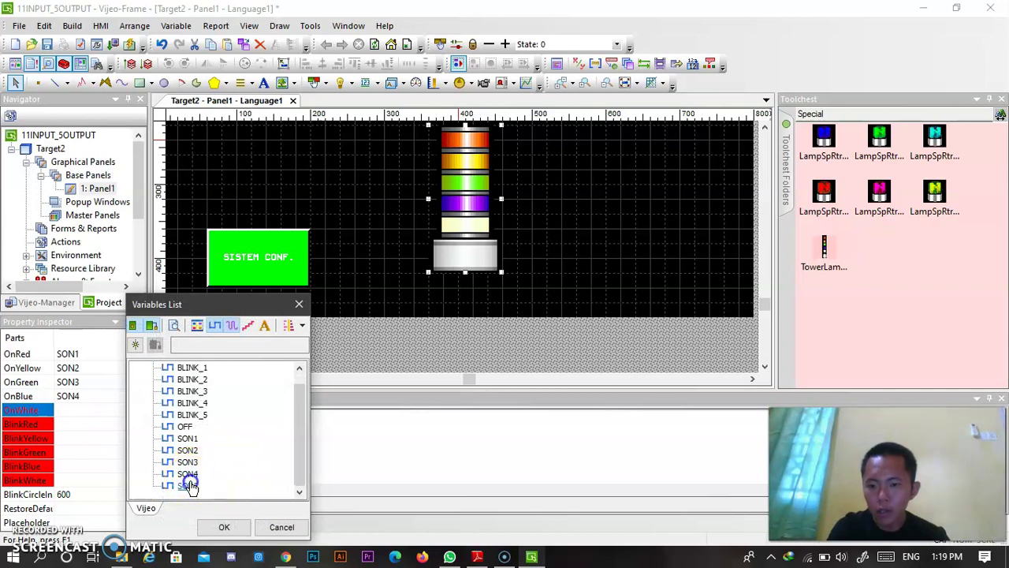
double_click(189, 486)
Assign BLINK_1, BLINK_2 and BLINK_3 to the tower lamp's BlinkRed, BlinkYellow and BlinkGreen properties
left_click(122, 424)
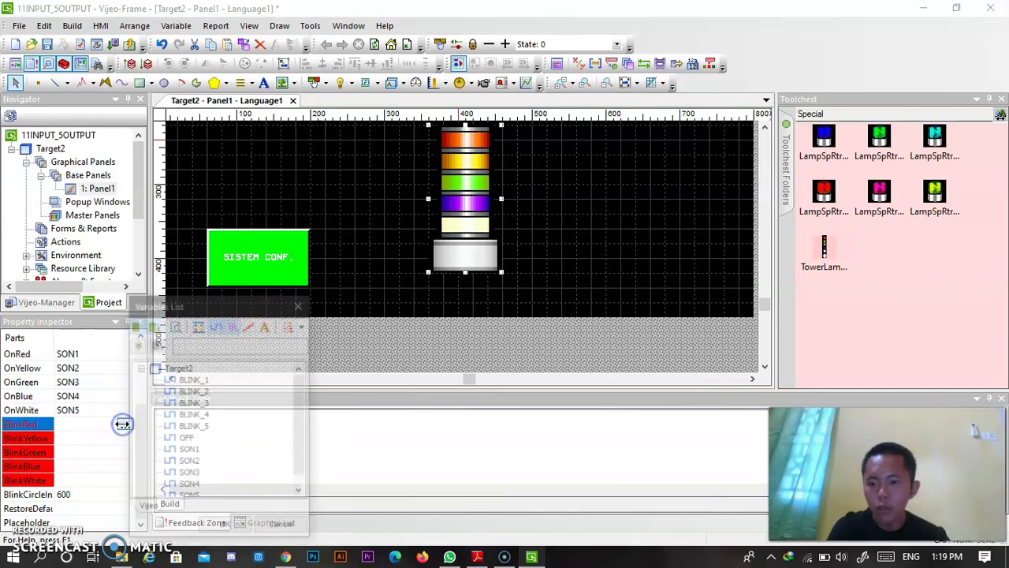
double_click(207, 382)
left_click(125, 437)
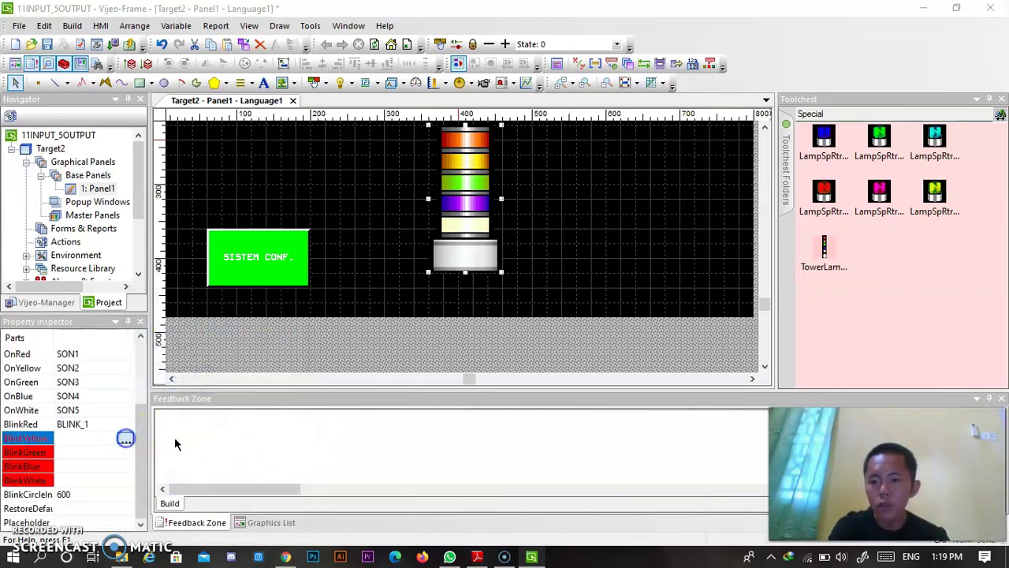
double_click(197, 392)
left_click(122, 451)
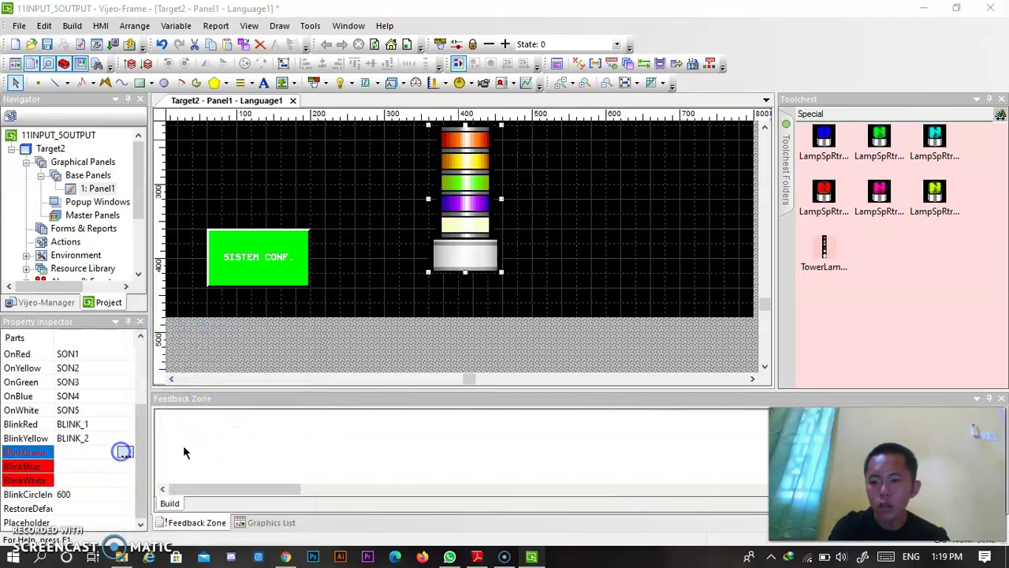
left_click(197, 403)
double_click(201, 406)
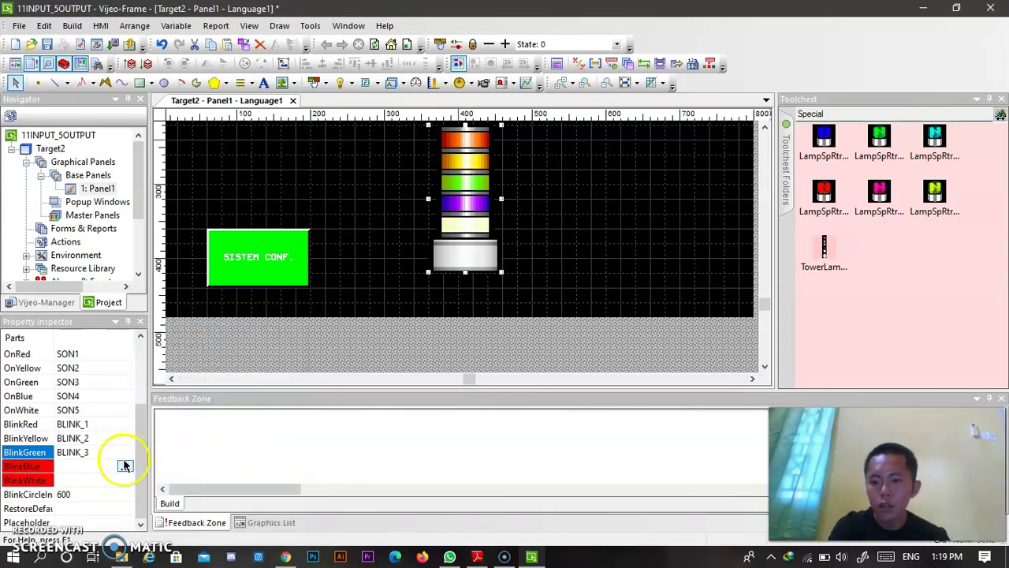
Assign BLINK_4 to the tower lamp's BlinkBlue property and BLINK_5 to its BlinkWhite property
left_click(124, 465)
left_click(194, 414)
double_click(193, 413)
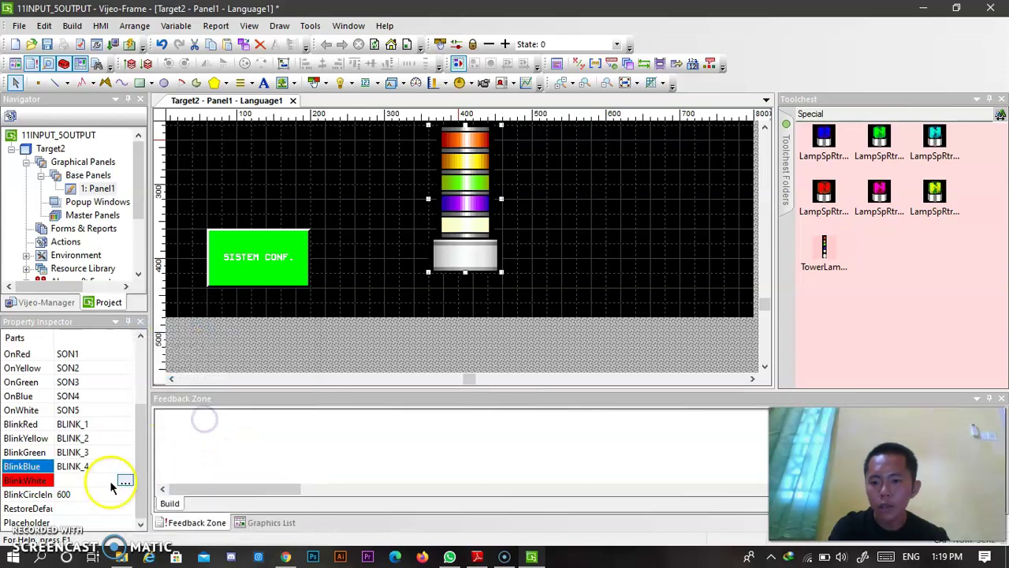
left_click(126, 481)
left_click(193, 424)
double_click(194, 424)
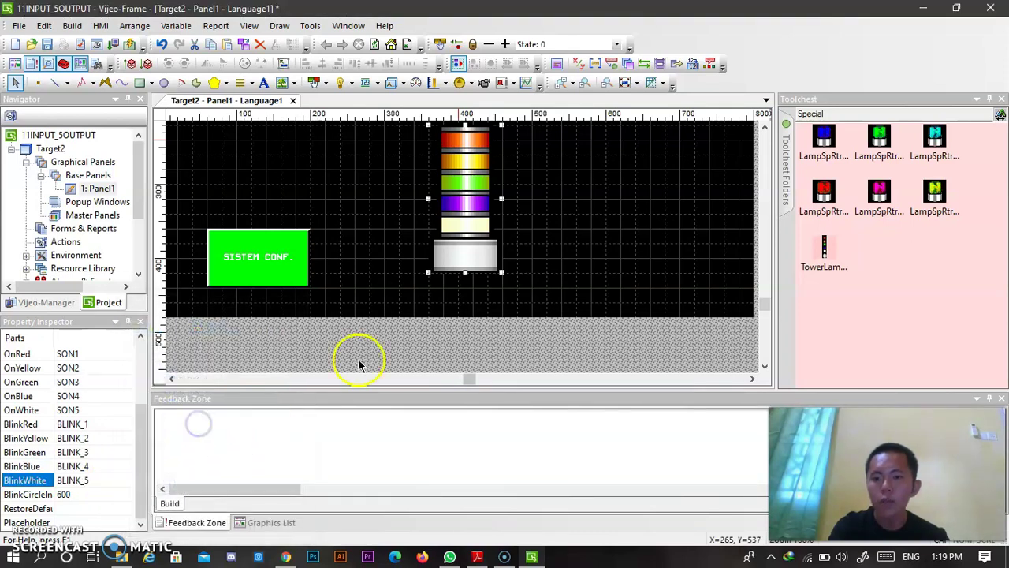
Move the green SISTEM CONF. switch up to about top 260 and left 60, keeping it to the left of the tower lamp
scroll(391, 271, "up", 3)
left_click(395, 334)
scroll(383, 275, "up", 2)
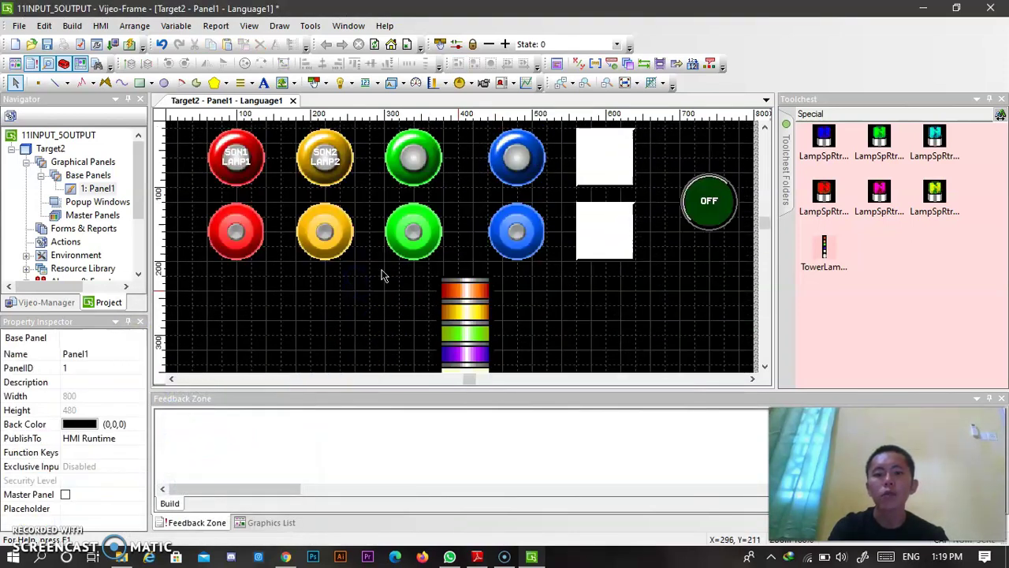
scroll(460, 286, "down", 3)
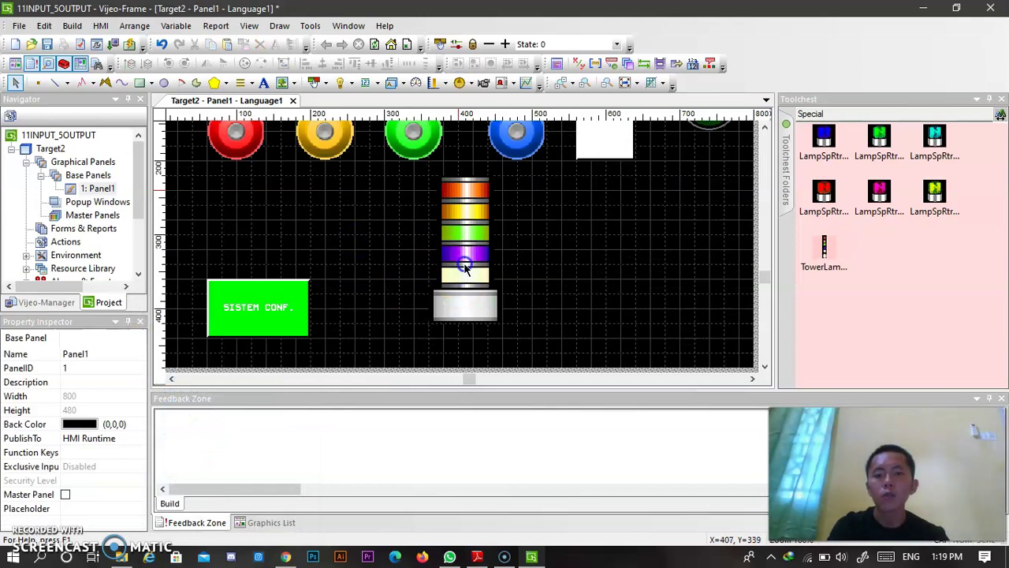
left_click(466, 268)
left_click_drag(226, 320, 232, 250)
scroll(394, 228, "up", 4)
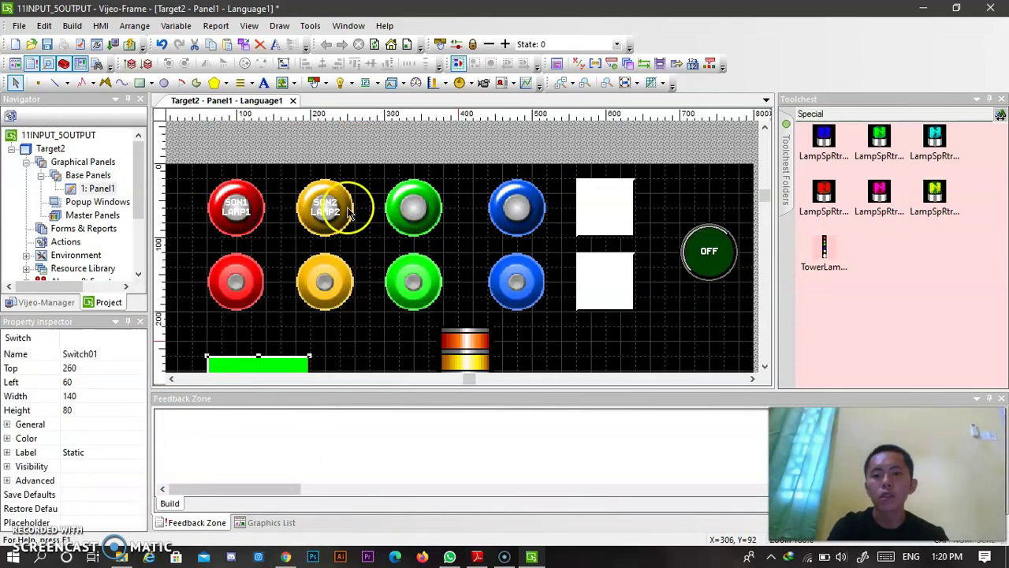
Validate the whole project and select the validation result in the feedback messages
left_click(69, 26)
left_click(91, 59)
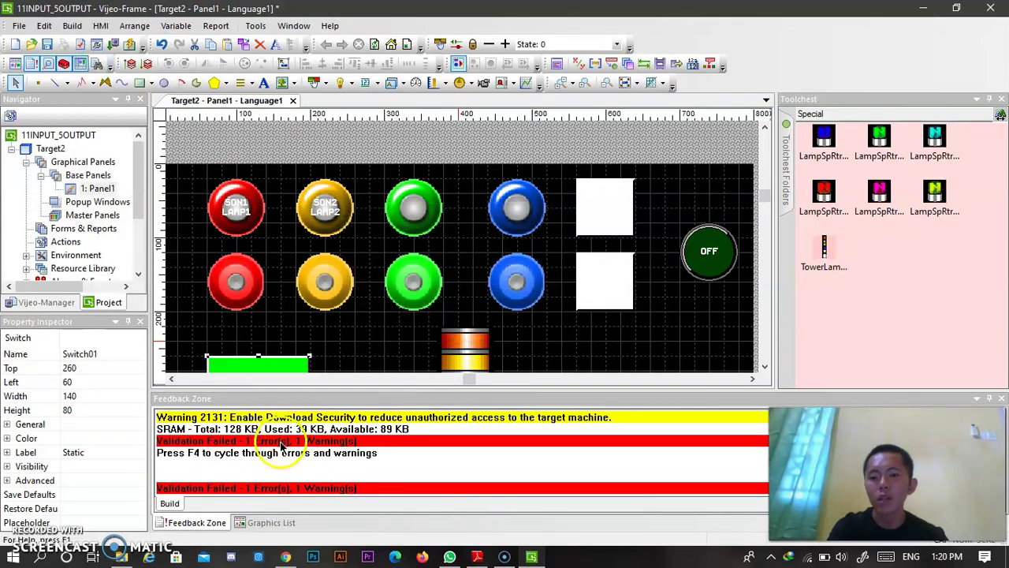
left_click(280, 443)
left_click(282, 447)
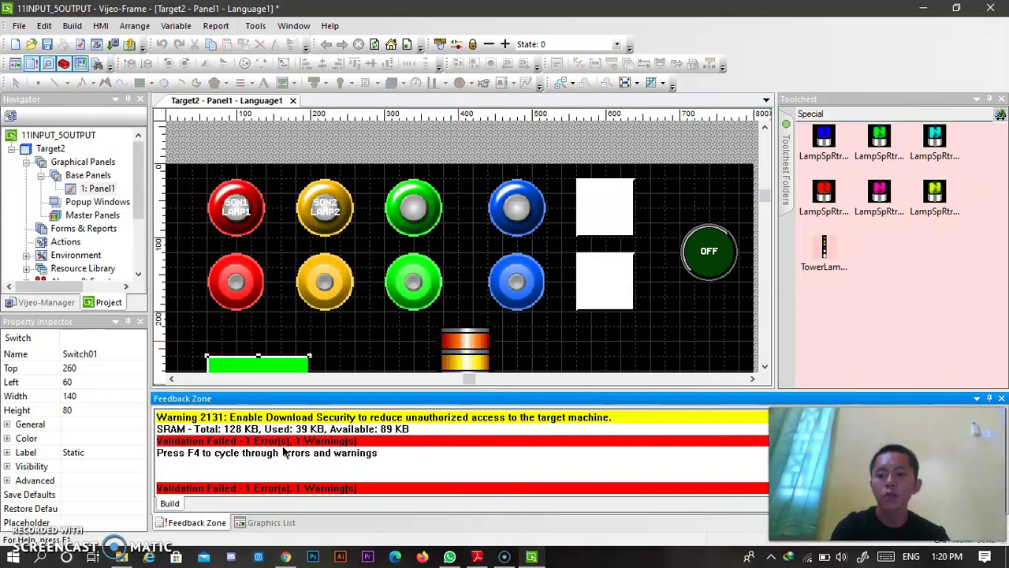
Go to the reported error and set the Modbus equipment's IP address to 192.168.0.232
key("F4")
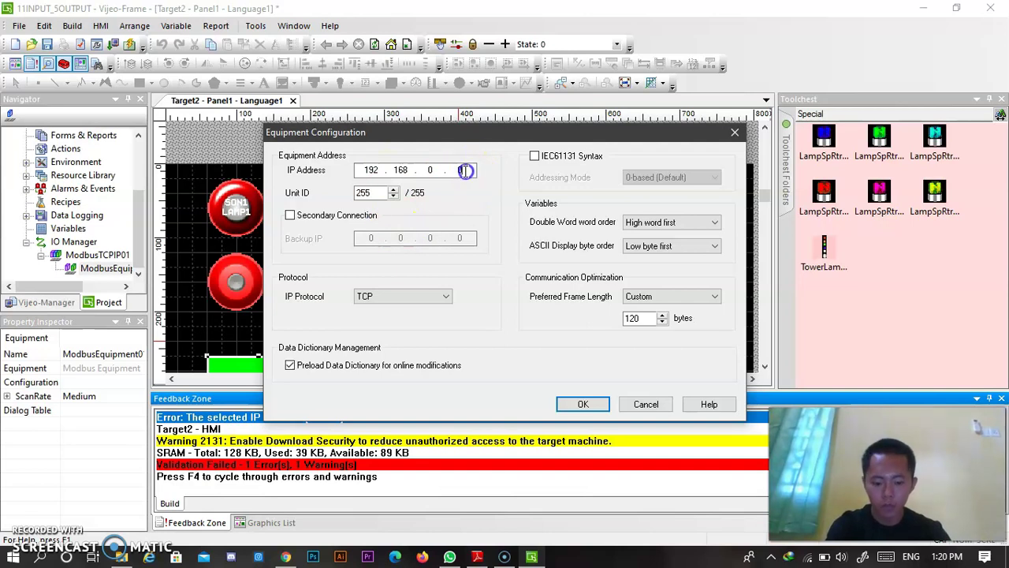
type("232")
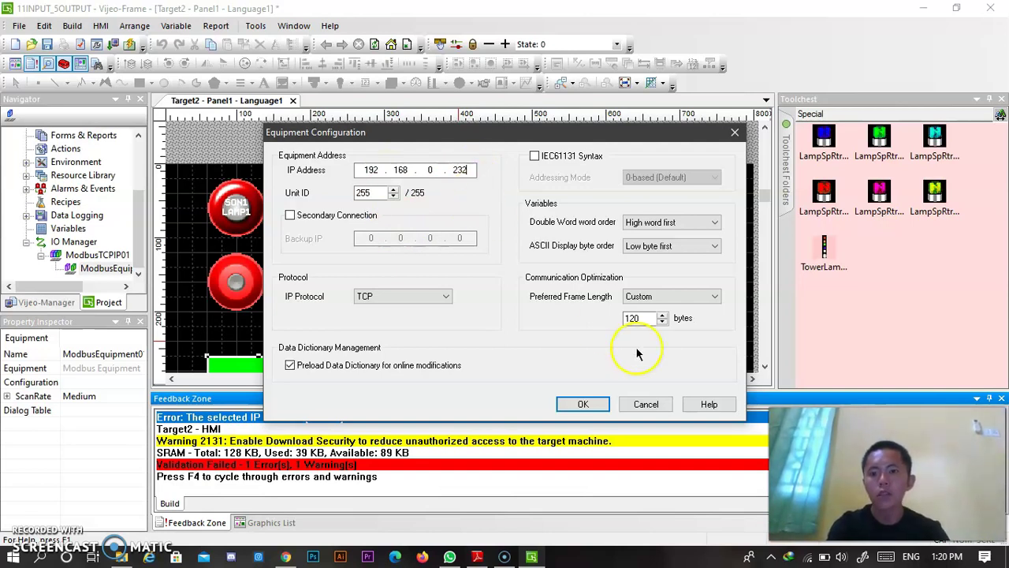
left_click(583, 404)
Validate the whole project again and start the simulation in a maximized runtime window
left_click(71, 26)
left_click(102, 59)
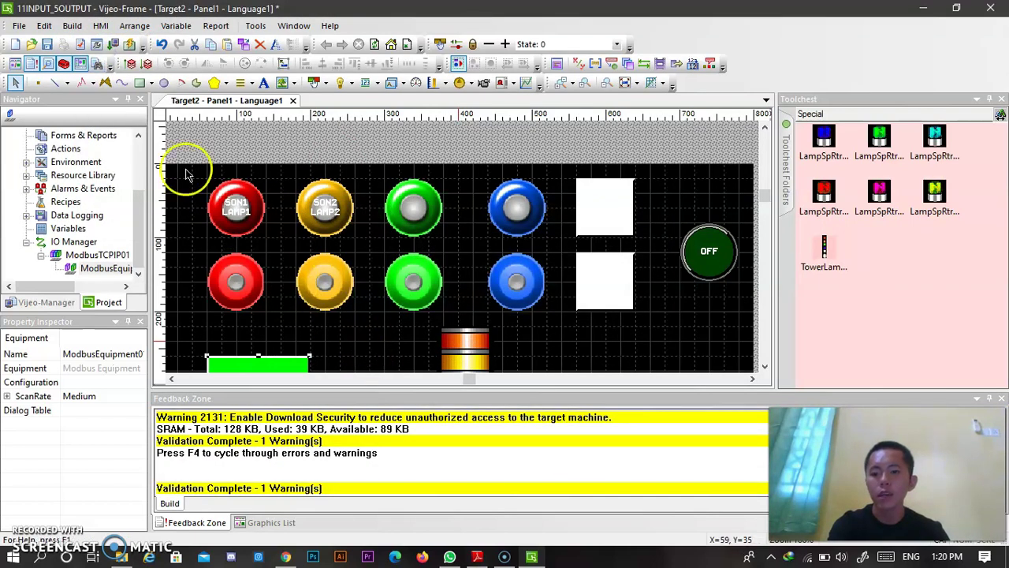
left_click(71, 26)
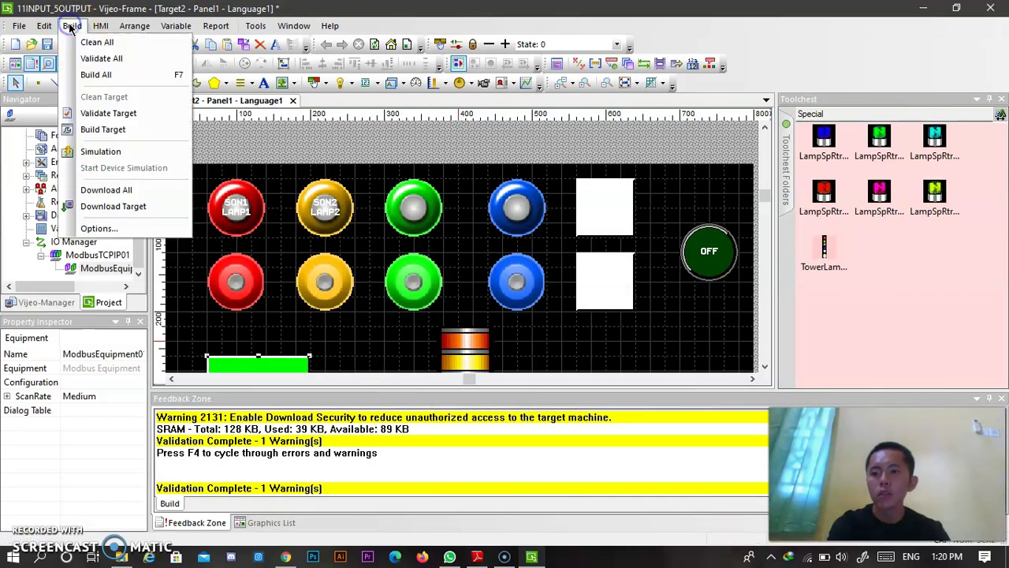
left_click(147, 152)
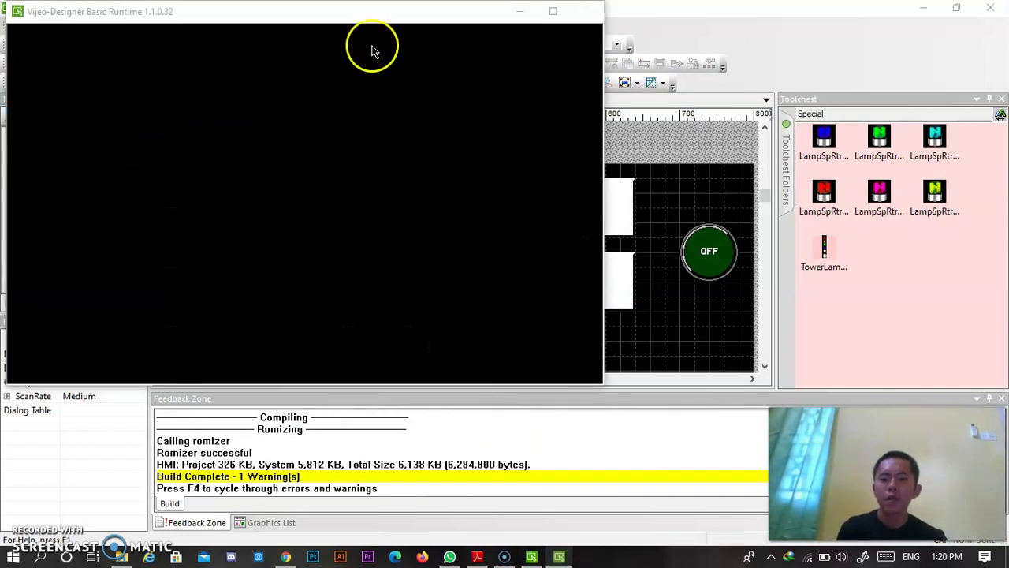
left_click(550, 14)
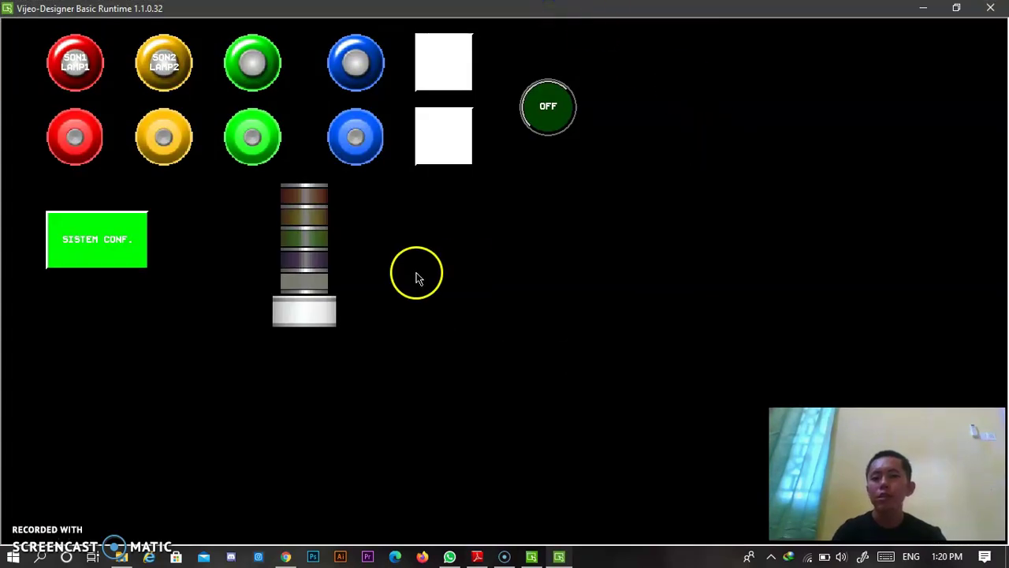
Switch on the red, yellow, green, blue and white segments of the simulated tower lamp with the upper-row switches
left_click(75, 64)
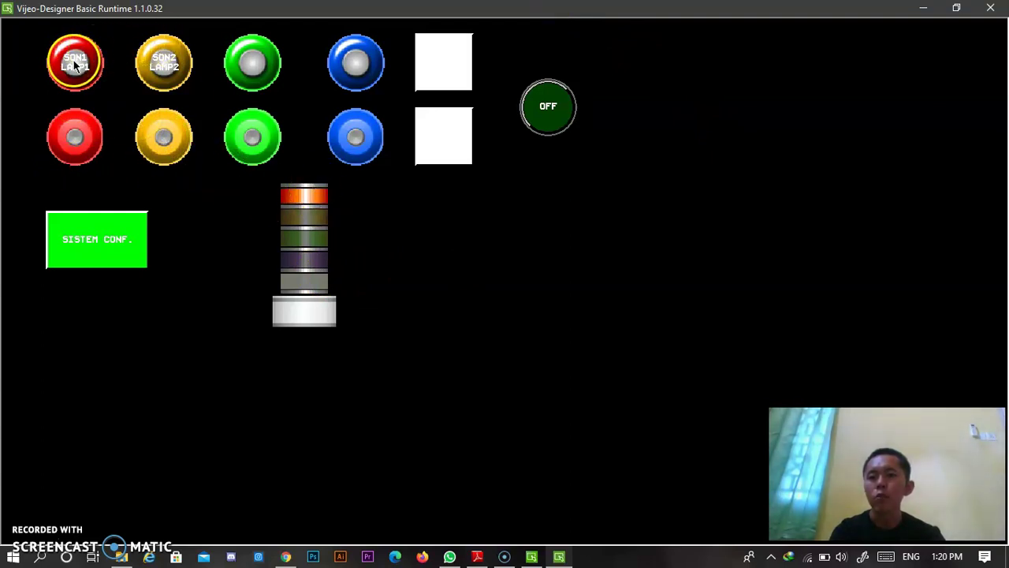
left_click(166, 67)
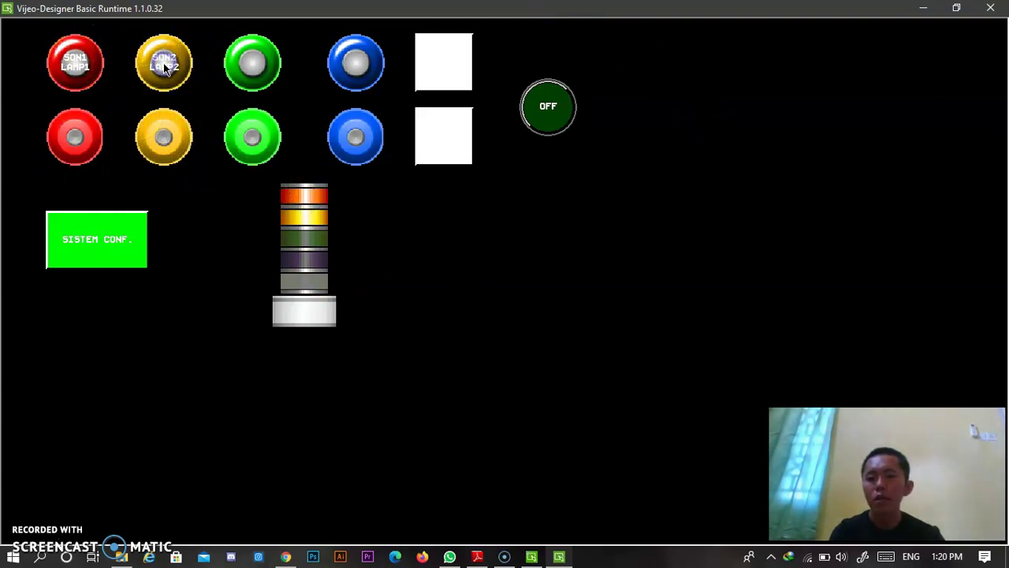
left_click(251, 61)
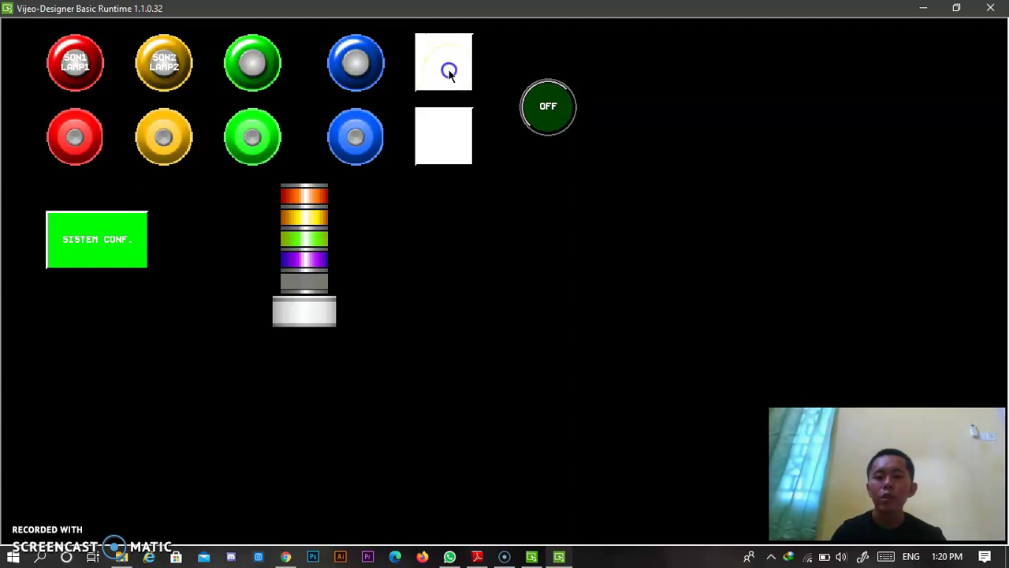
left_click(449, 72)
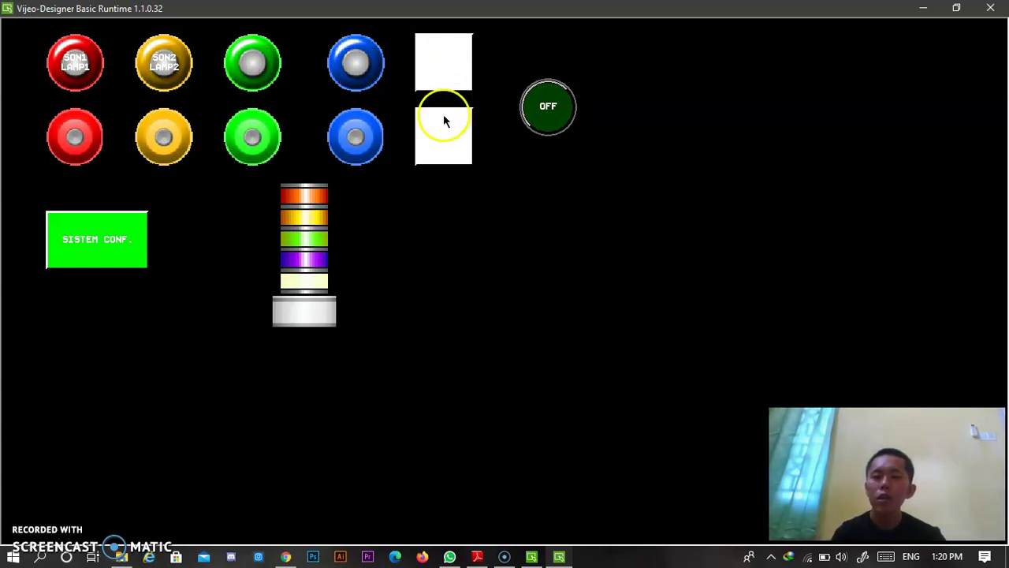
Test the lower-row blink switches for all five lamp colours and reset the lamps with the OFF switch
left_click(76, 138)
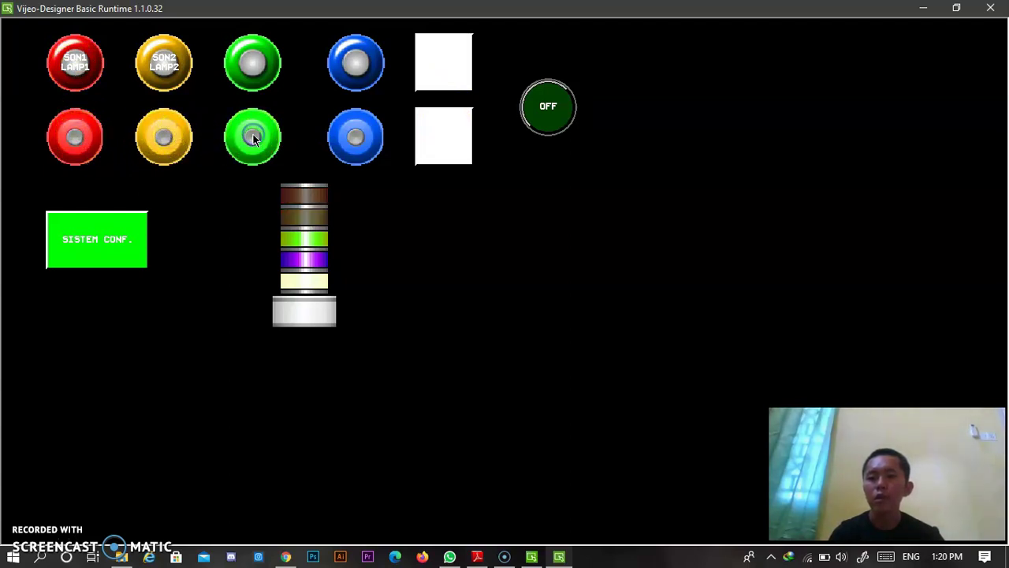
left_click(355, 138)
left_click(359, 139)
left_click(447, 137)
left_click(452, 139)
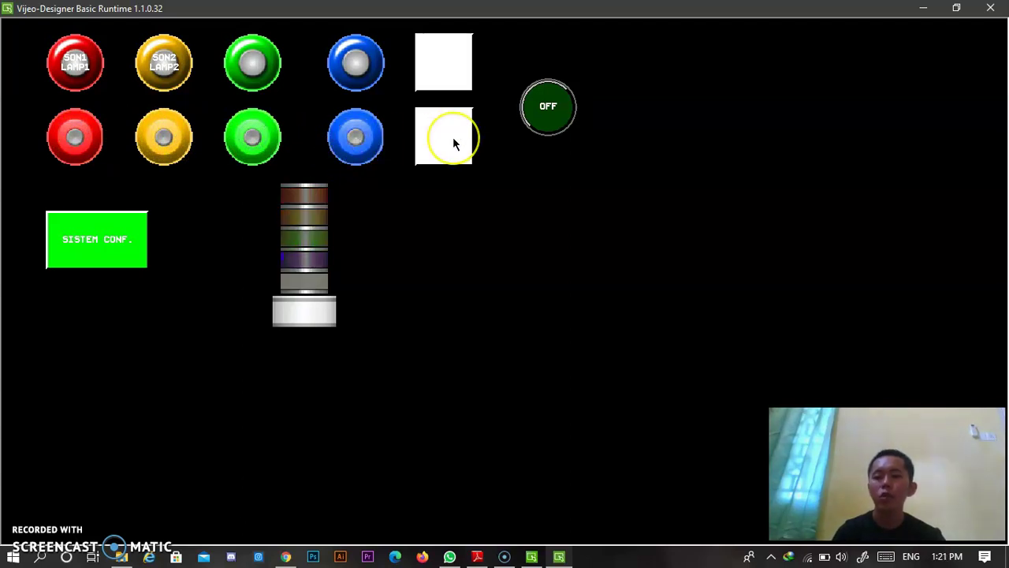
left_click(443, 140)
left_click(241, 150)
left_click(514, 108)
left_click(554, 111)
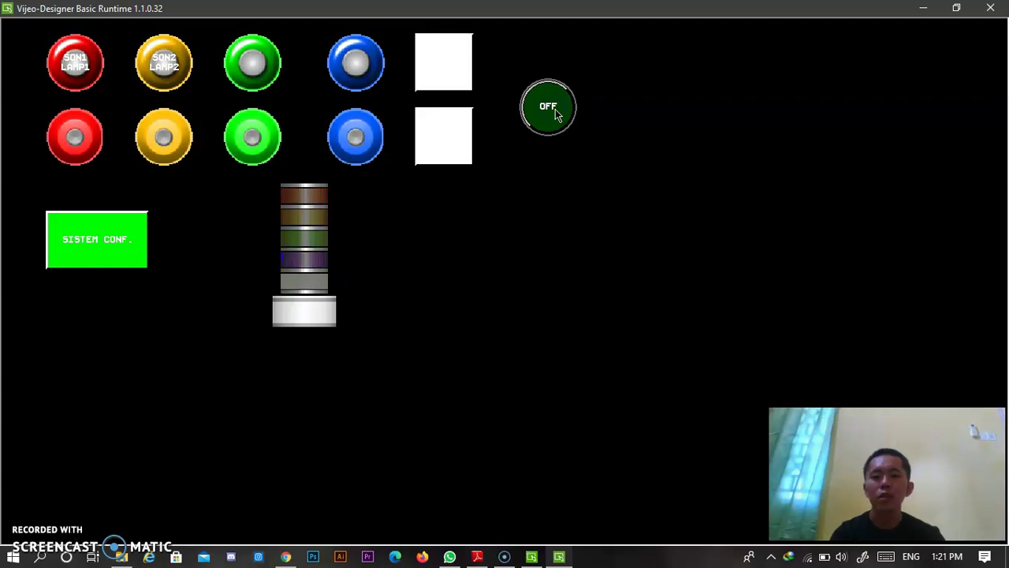
Open the system configuration with the SISTEM CONF. switch, view the diagnostics page and return to run mode
left_click(104, 245)
left_click(316, 95)
left_click(390, 357)
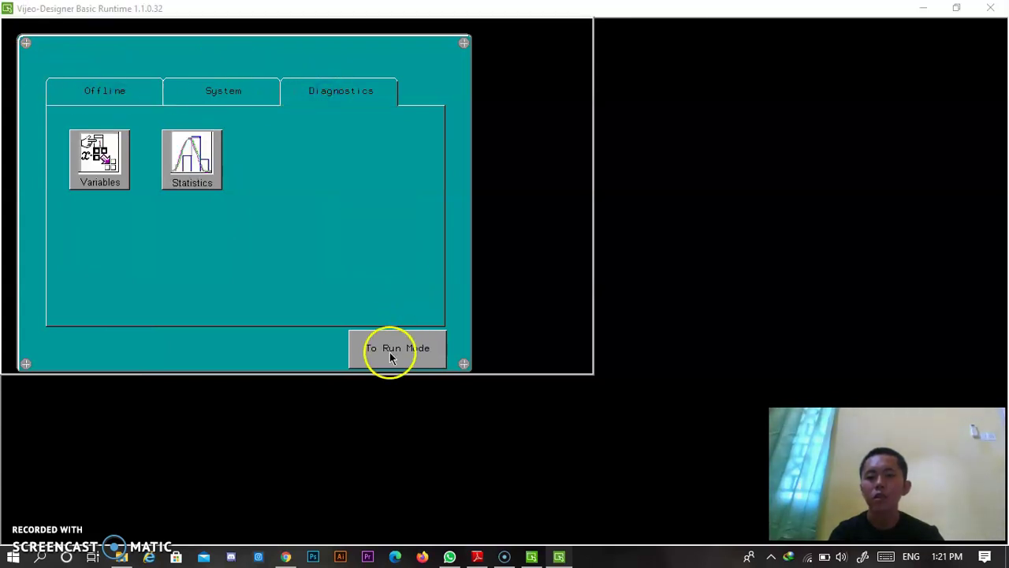
Test the upper-row SON switches again from red through white in the simulation
left_click(158, 63)
left_click(71, 60)
left_click(169, 65)
left_click(252, 65)
left_click(362, 65)
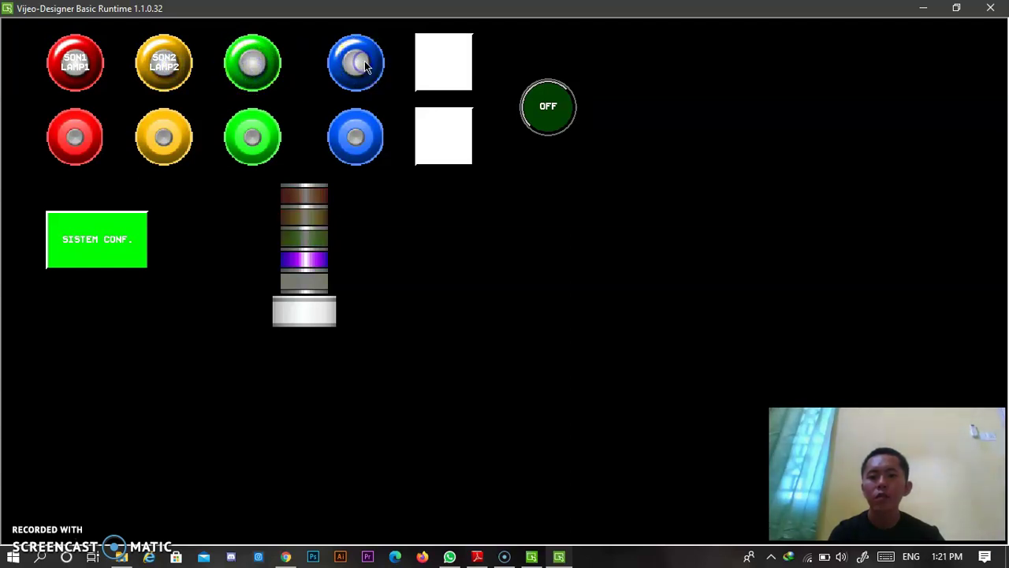
left_click(410, 59)
left_click(446, 59)
Test the lower-row blink switches again, reset the lamps with the OFF switch and close the simulation
left_click(343, 143)
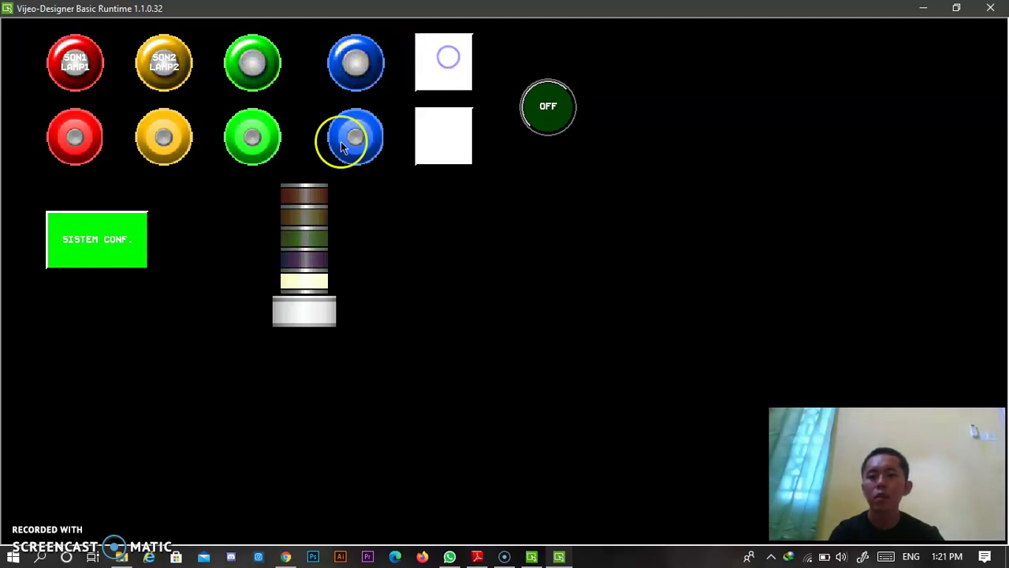
left_click(170, 138)
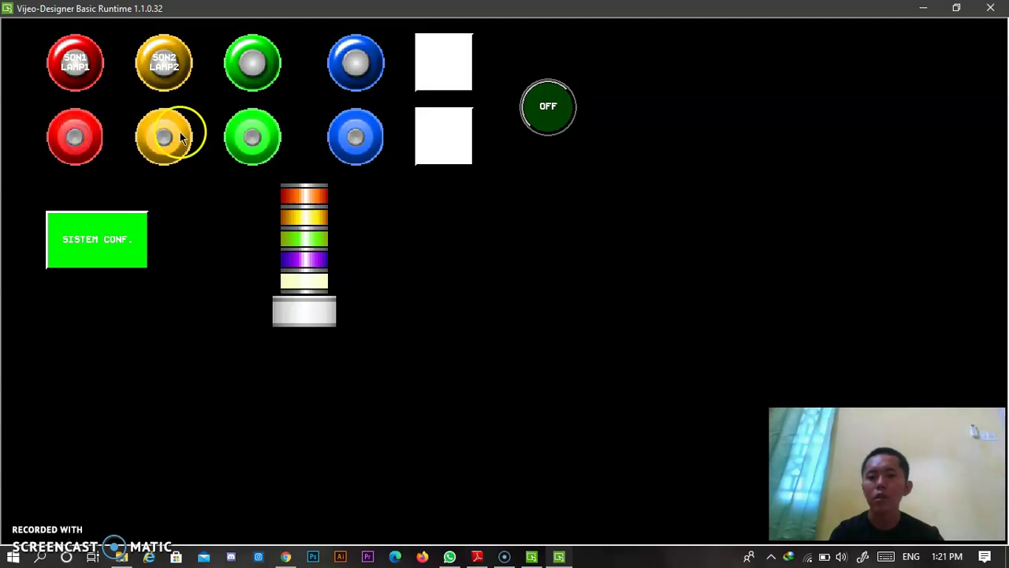
left_click(237, 139)
left_click(385, 138)
left_click(450, 134)
left_click(543, 122)
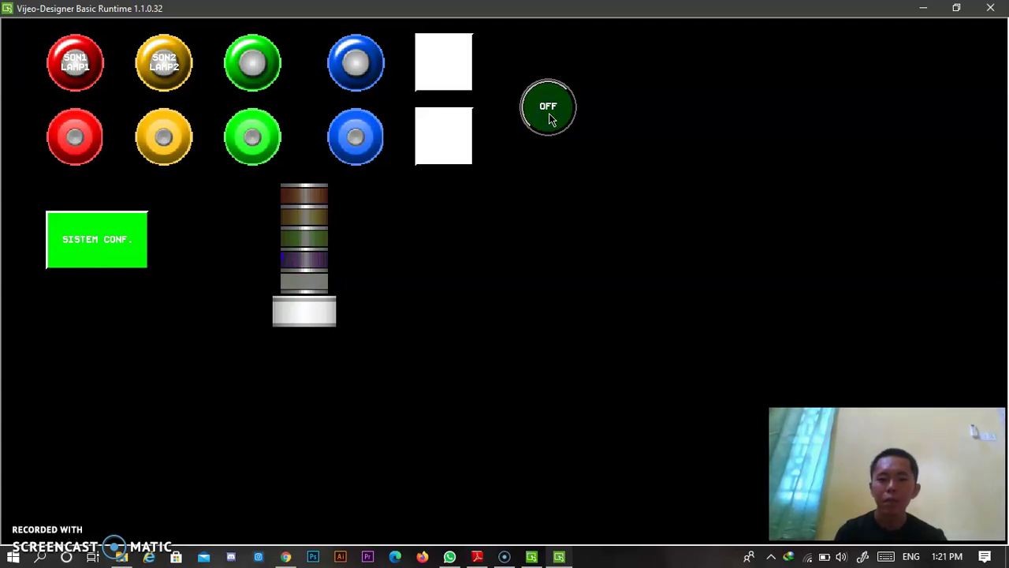
left_click(990, 8)
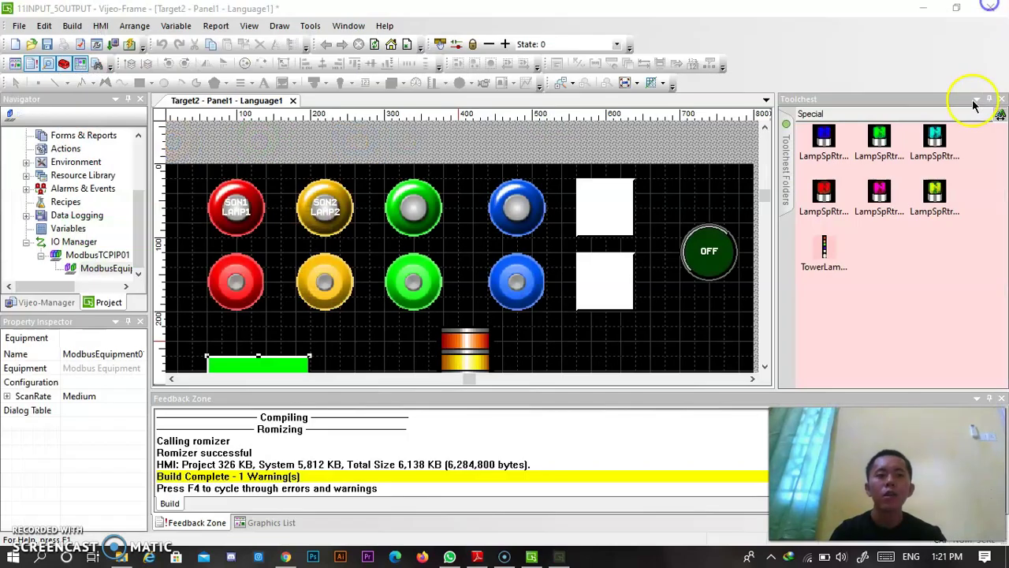